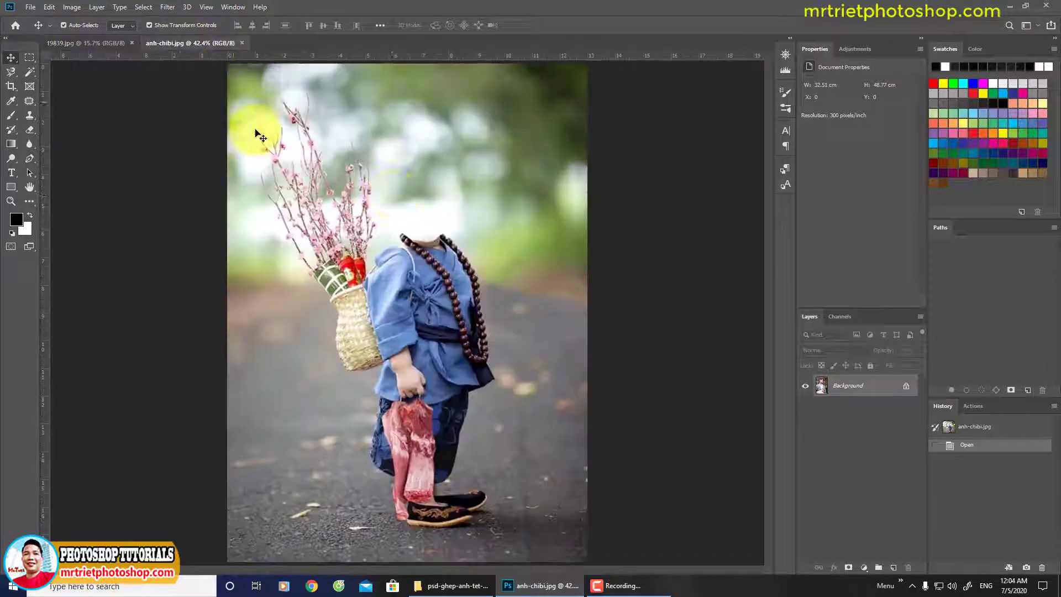
# In 19839.jpg, start selecting the man's head with the Quick Selection tool, using an enlarged brush over the hair and face.
pyautogui.click(94, 43)
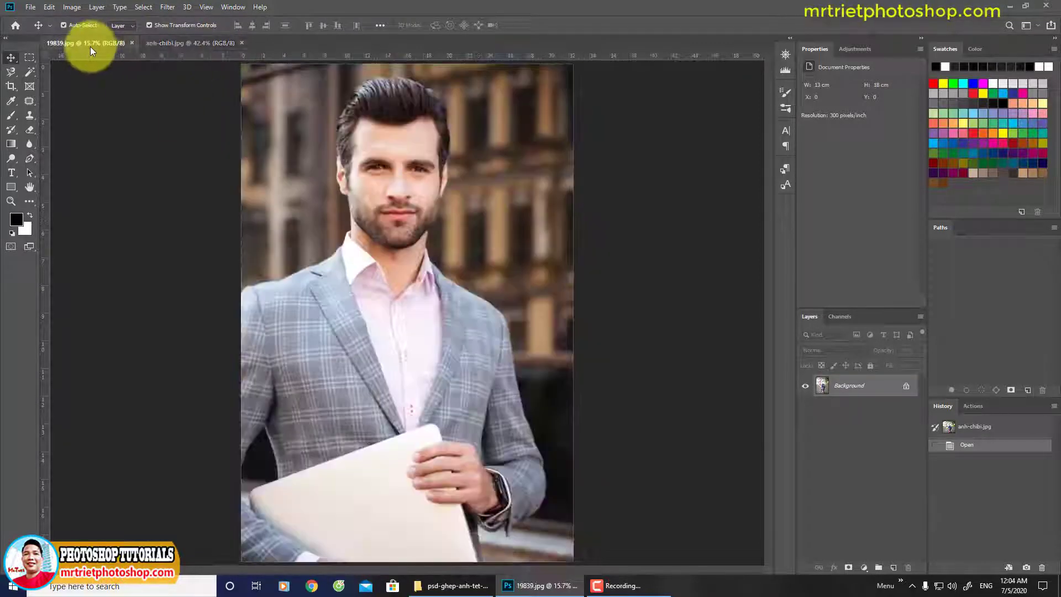
pyautogui.rightClick(28, 74)
pyautogui.click(63, 72)
pyautogui.moveTo(377, 140)
pyautogui.mouseDown()
pyautogui.moveTo(401, 193)
pyautogui.moveTo(379, 213)
pyautogui.mouseUp()
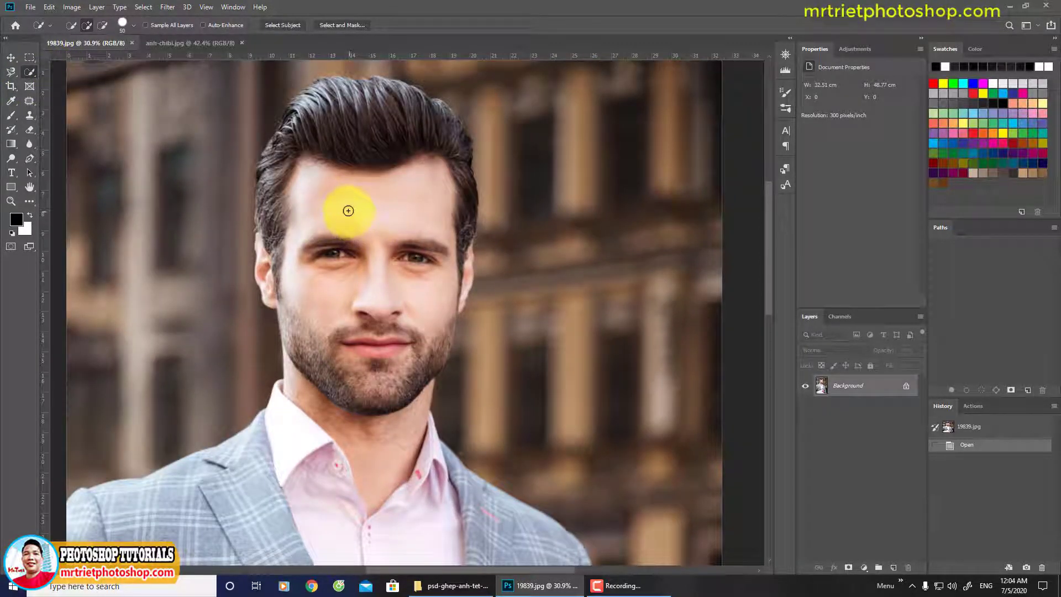
pyautogui.press(']')
pyautogui.press(']')
pyautogui.press(']')
pyautogui.press(']')
pyautogui.press(']')
pyautogui.press(']')
pyautogui.moveTo(341, 181)
pyautogui.mouseDown()
pyautogui.moveTo(338, 119)
pyautogui.moveTo(331, 103)
pyautogui.moveTo(324, 185)
pyautogui.moveTo(330, 127)
pyautogui.moveTo(312, 100)
pyautogui.moveTo(298, 123)
pyautogui.moveTo(360, 90)
pyautogui.moveTo(373, 92)
pyautogui.moveTo(378, 113)
pyautogui.moveTo(380, 97)
pyautogui.moveTo(362, 96)
pyautogui.moveTo(436, 127)
pyautogui.moveTo(438, 172)
pyautogui.moveTo(427, 123)
pyautogui.moveTo(441, 118)
pyautogui.moveTo(440, 269)
pyautogui.moveTo(456, 232)
pyautogui.moveTo(456, 282)
pyautogui.moveTo(464, 236)
pyautogui.moveTo(454, 299)
pyautogui.moveTo(375, 494)
pyautogui.moveTo(292, 343)
pyautogui.mouseUp()
# Undo the last selection stroke and add the ear on the image's left side to the head selection with a smaller brush.
pyautogui.press('[')
pyautogui.press('[')
pyautogui.hotkey('ctrl', 'z')
pyautogui.moveTo(276, 245)
pyautogui.mouseDown()
pyautogui.moveTo(278, 178)
pyautogui.moveTo(283, 204)
pyautogui.moveTo(290, 173)
pyautogui.moveTo(270, 158)
pyautogui.moveTo(270, 268)
pyautogui.moveTo(268, 230)
pyautogui.moveTo(290, 309)
pyautogui.moveTo(278, 301)
pyautogui.moveTo(277, 242)
pyautogui.moveTo(313, 353)
pyautogui.moveTo(256, 357)
pyautogui.moveTo(255, 331)
pyautogui.moveTo(251, 359)
pyautogui.moveTo(262, 327)
pyautogui.moveTo(269, 321)
pyautogui.moveTo(262, 351)
pyautogui.moveTo(283, 314)
pyautogui.moveTo(280, 303)
pyautogui.moveTo(304, 388)
pyautogui.moveTo(286, 319)
pyautogui.moveTo(261, 293)
pyautogui.mouseUp()
pyautogui.press('[')
pyautogui.press('[')
pyautogui.press('[')
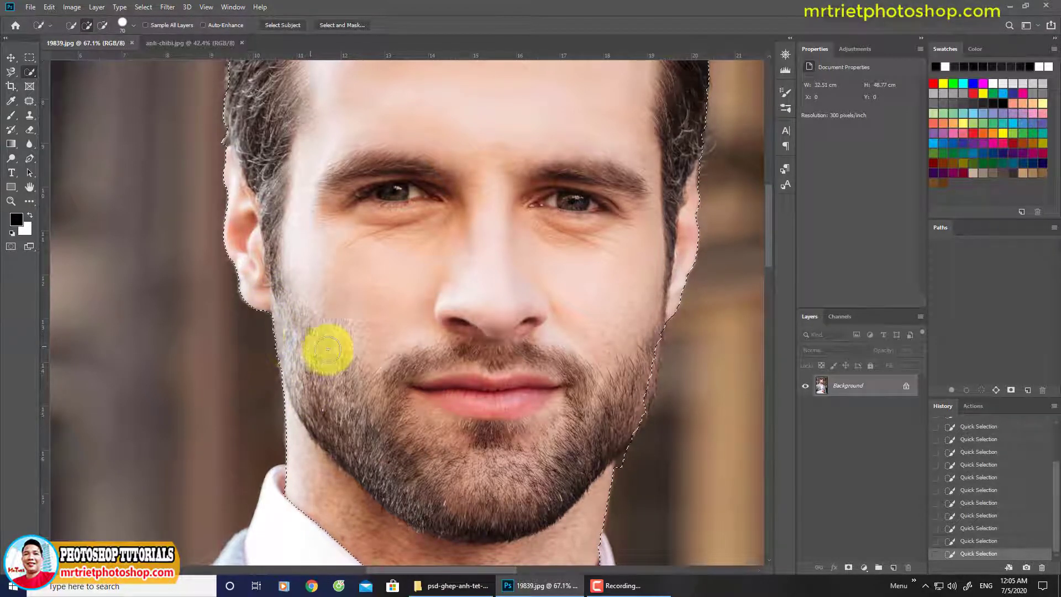
# Correct the selection edge along the jaw and neck on the image's right side, then check the outline around the whole head.
pyautogui.scroll(-1, 492, 362)
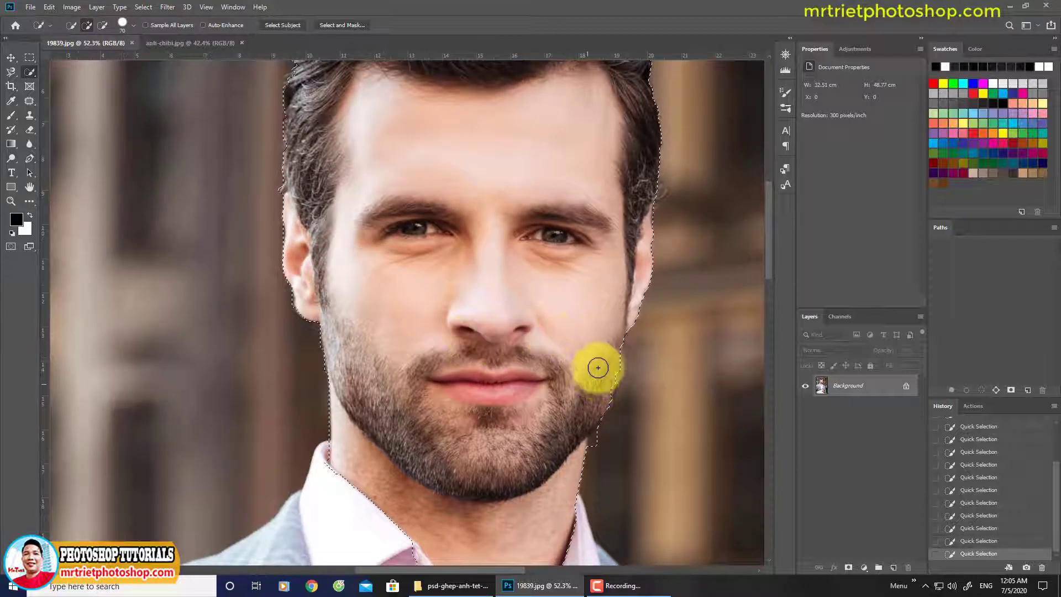
pyautogui.moveTo(593, 384)
pyautogui.mouseDown()
pyautogui.moveTo(610, 367)
pyautogui.moveTo(606, 453)
pyautogui.moveTo(595, 429)
pyautogui.mouseUp()
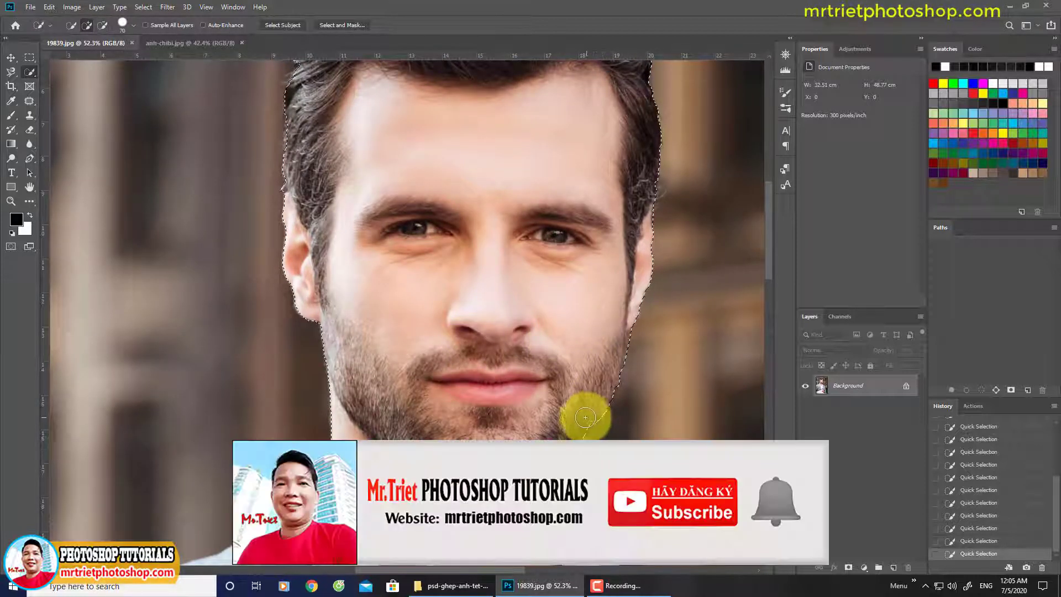
pyautogui.moveTo(518, 288); pyautogui.dragTo(516, 418)
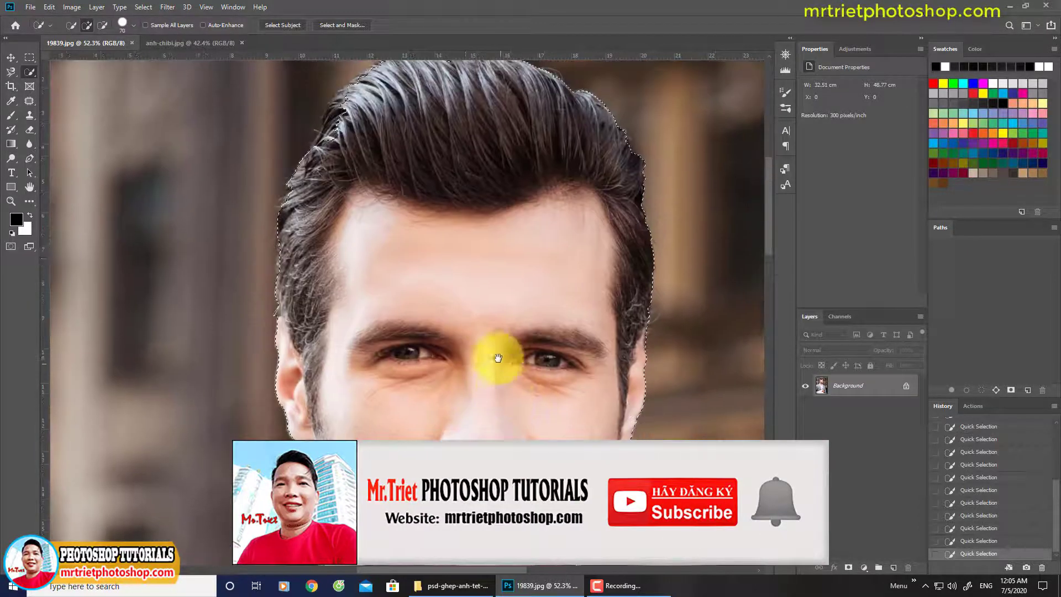
pyautogui.moveTo(393, 368); pyautogui.dragTo(391, 241)
pyautogui.moveTo(416, 372); pyautogui.dragTo(417, 298)
pyautogui.moveTo(366, 190); pyautogui.dragTo(419, 300)
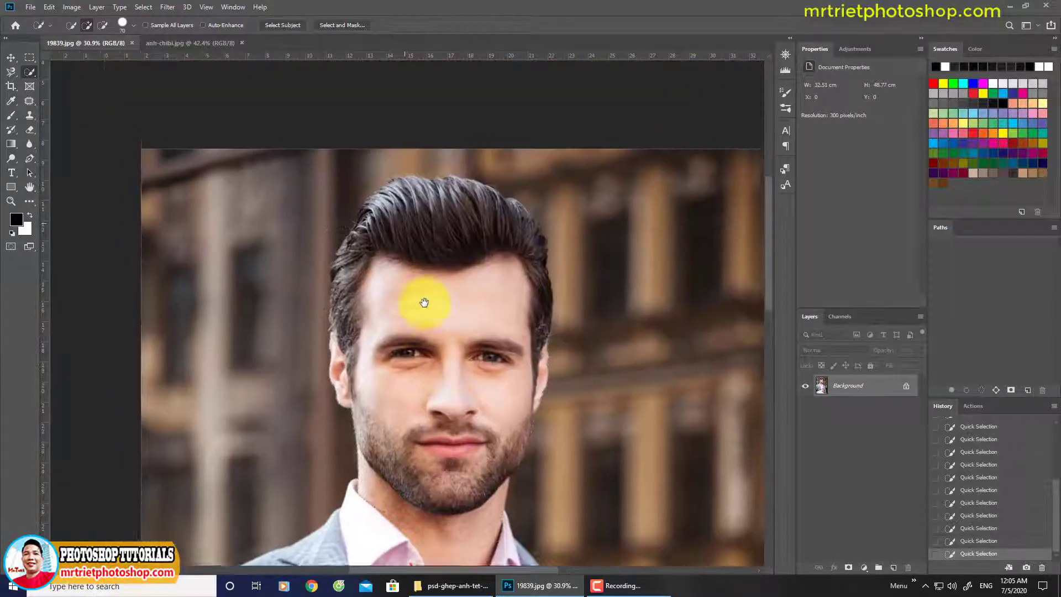
# Open Select and Mask for the head selection and set the preview overlay colour to medium gray.
pyautogui.click(332, 25)
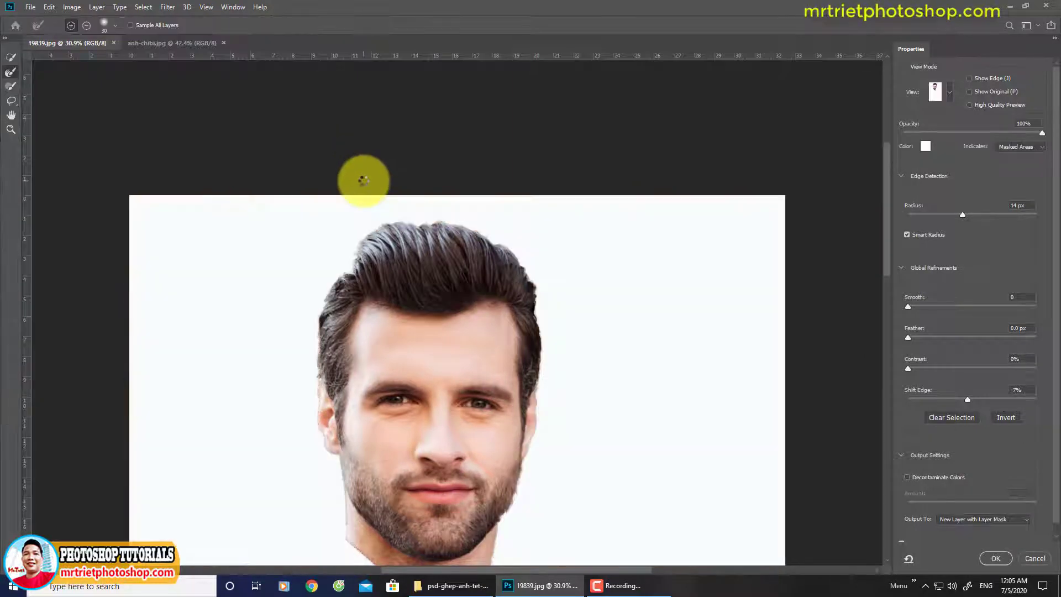
pyautogui.click(924, 146)
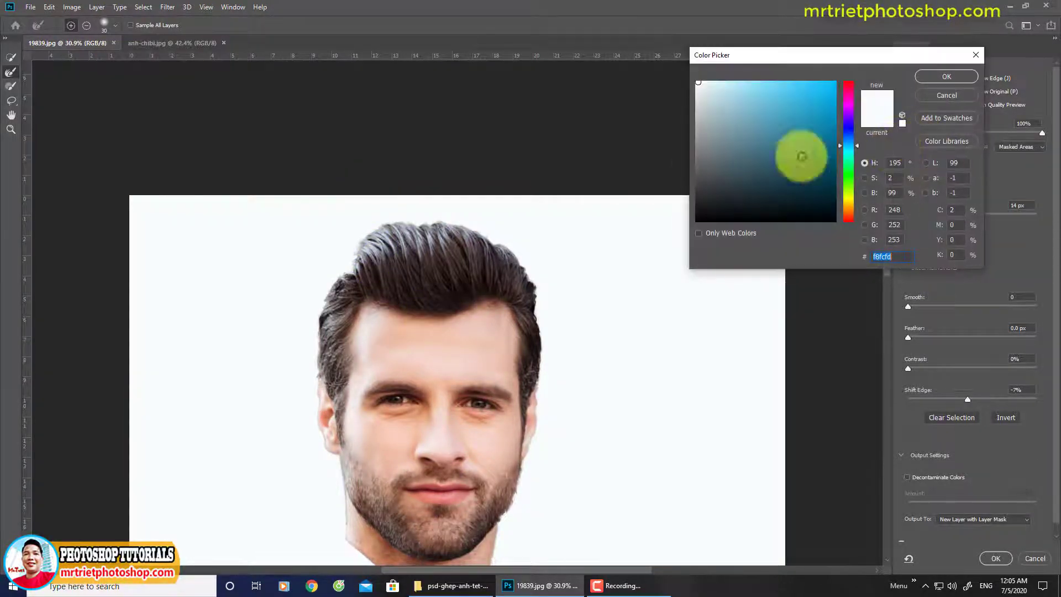
pyautogui.click(697, 163)
pyautogui.click(943, 95)
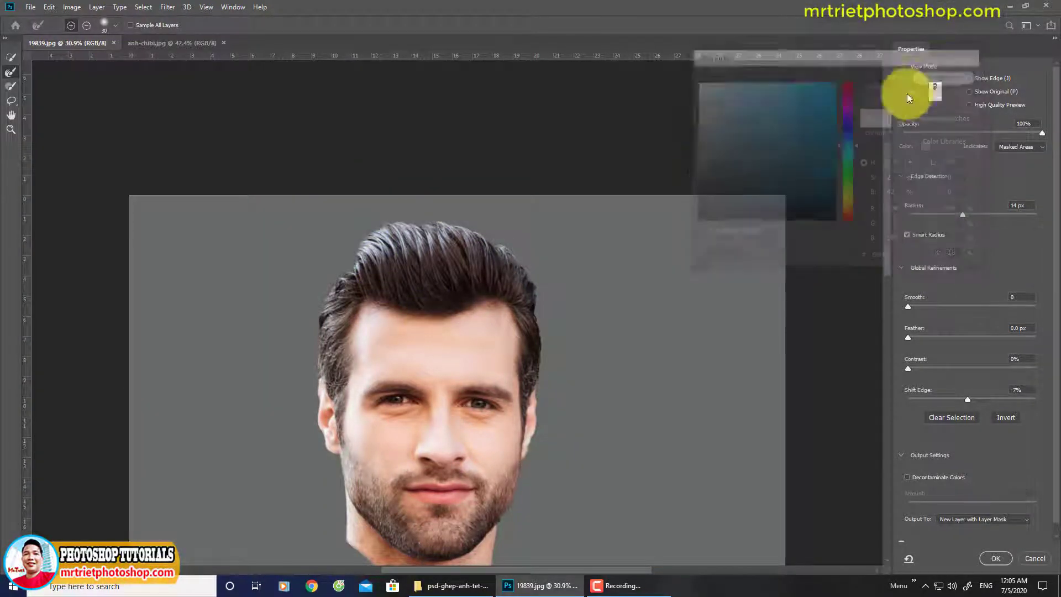
# Brush along the hair edge on the image's left side with the Refine Edge Brush to refine the selection.
pyautogui.click(356, 319)
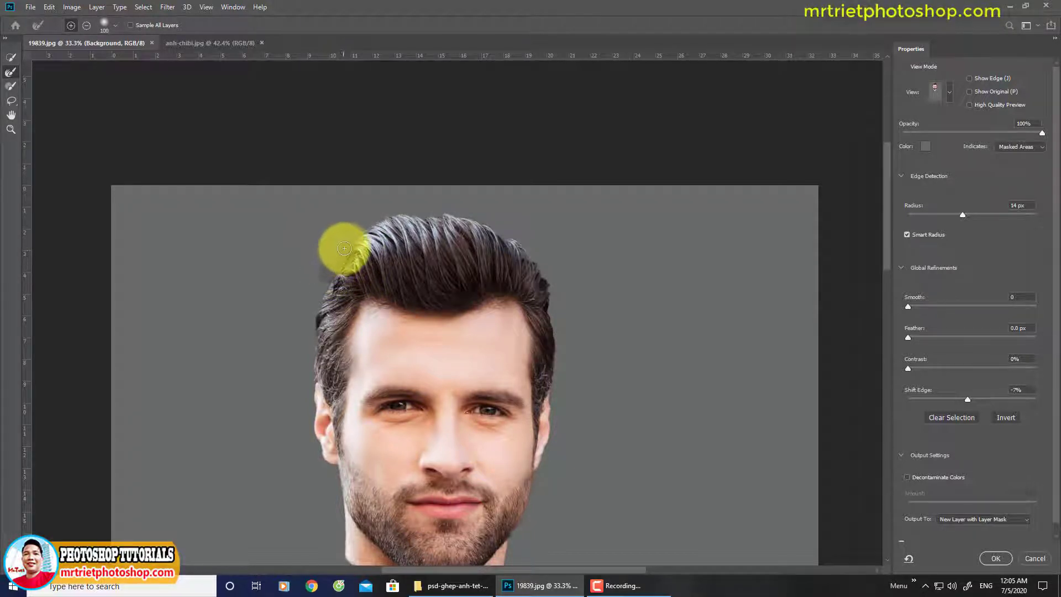
pyautogui.press('[')
pyautogui.moveTo(348, 247); pyautogui.dragTo(301, 356)
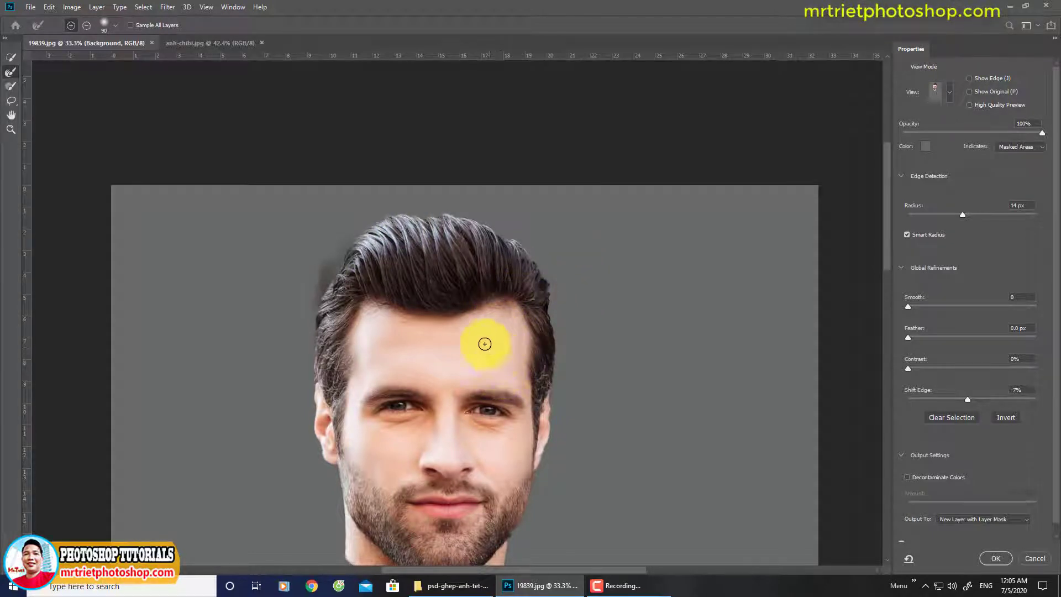
pyautogui.scroll(-2, 484, 344)
pyautogui.scroll(-2, 445, 301)
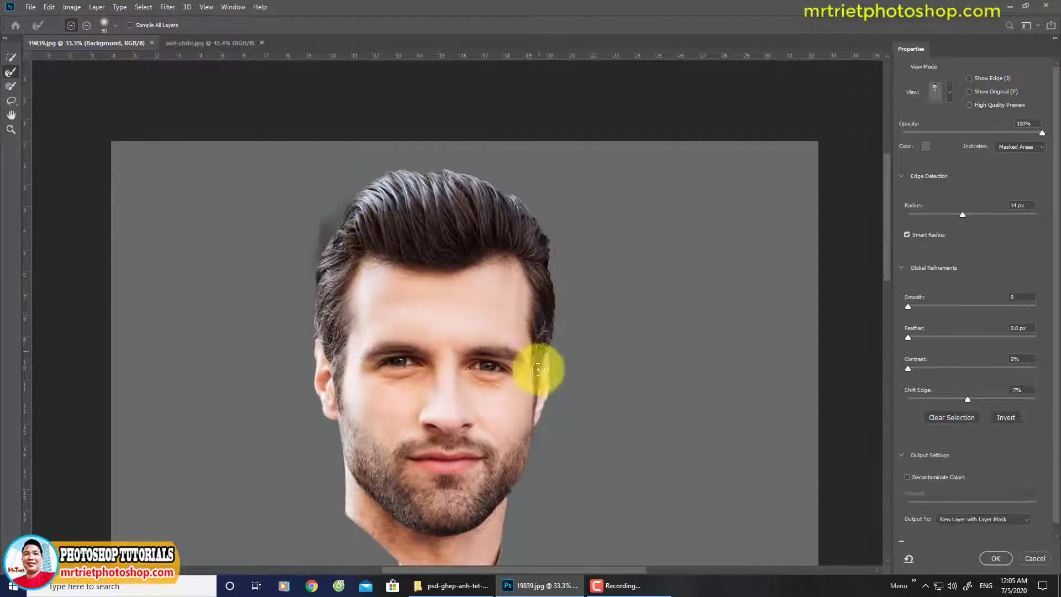
# Output the refined head selection to a new layer with a layer mask.
pyautogui.click(995, 558)
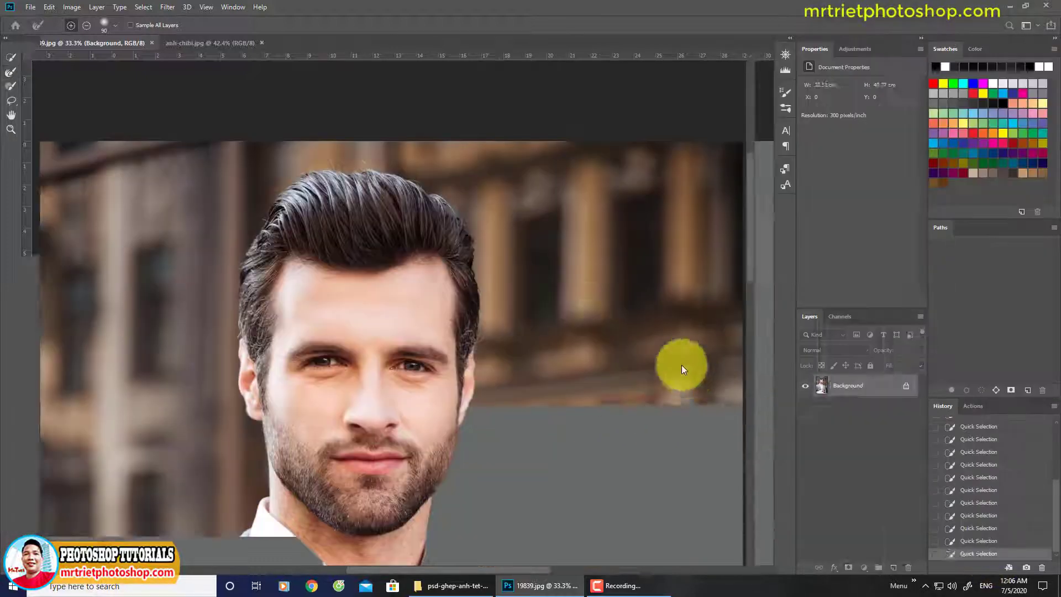
pyautogui.scroll(-1, 414, 309)
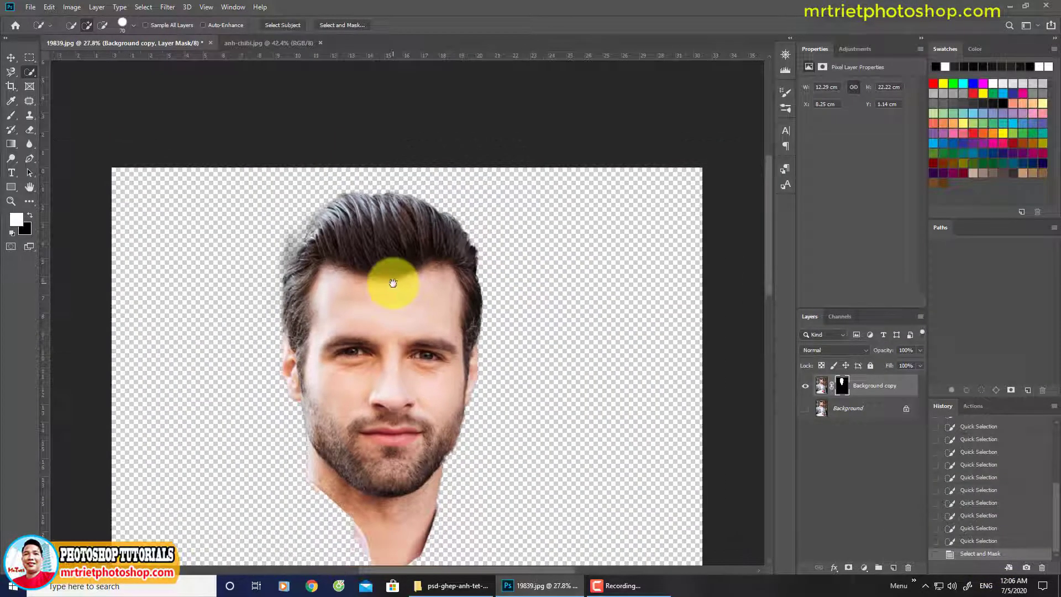
pyautogui.scroll(-3, 478, 325)
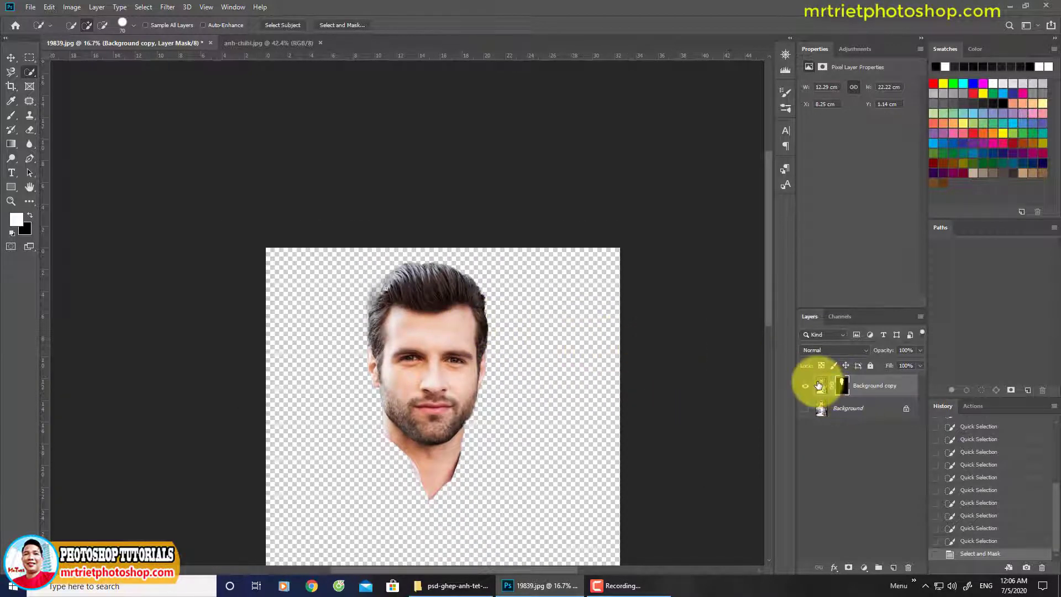
# Copy the masked head layer into anh-chibi.jpg and move it over the headless figure.
pyautogui.moveTo(819, 386); pyautogui.dragTo(390, 192)
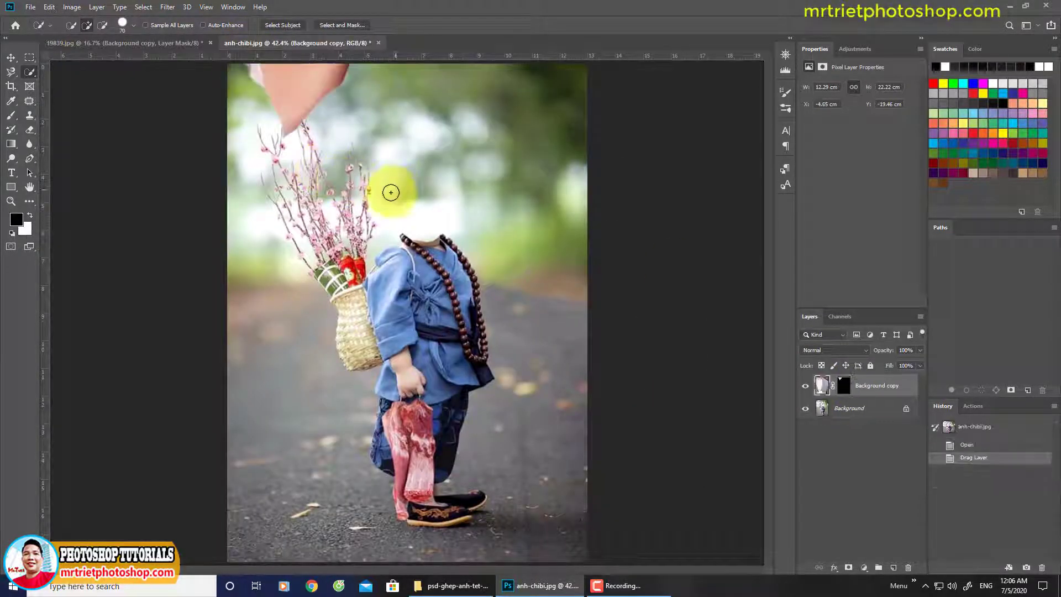
pyautogui.press('v')
pyautogui.moveTo(350, 147); pyautogui.dragTo(439, 335)
# Scale the head layer down to about 39.69% so that it sits on the figure's neck.
pyautogui.scroll(-3, 356, 225)
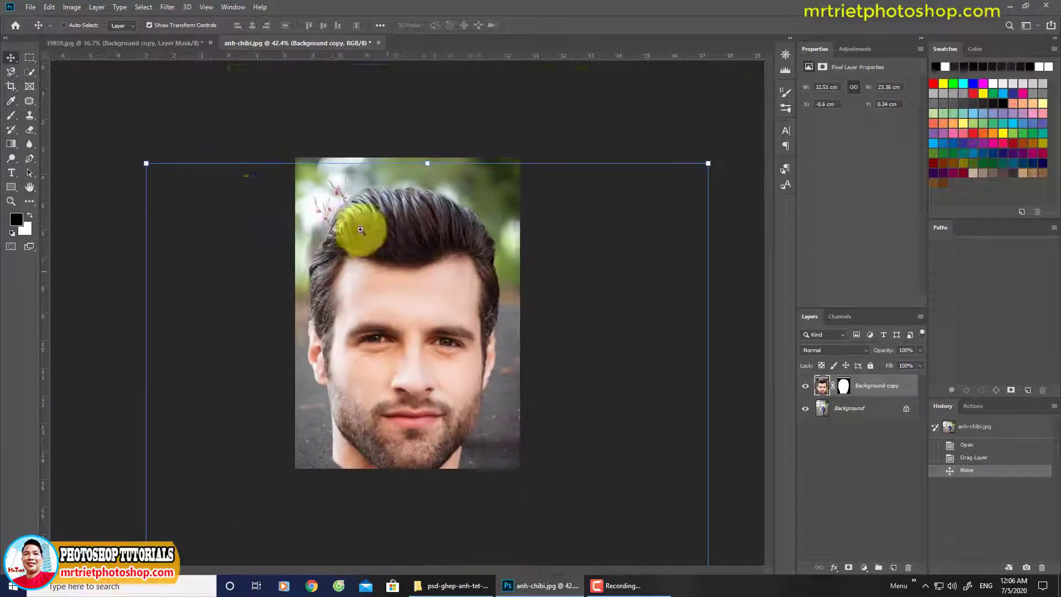
pyautogui.moveTo(145, 161); pyautogui.dragTo(431, 218)
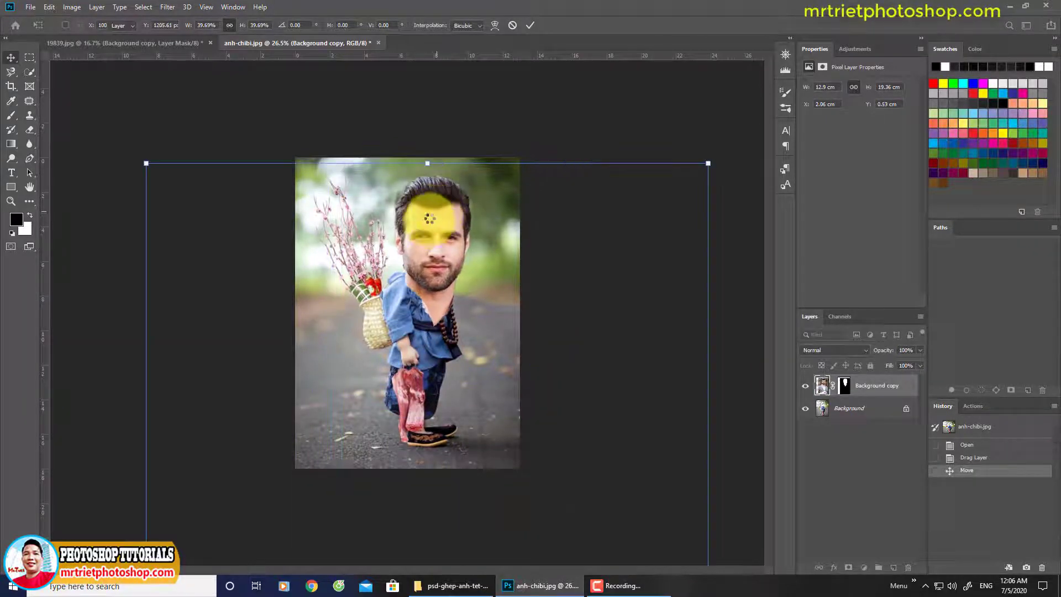
pyautogui.press('Return')
# Target the head layer's mask with the Brush tool and make black the foreground colour.
pyautogui.keyDown('ctrl'); pyautogui.click(425, 221); pyautogui.keyUp('ctrl')
pyautogui.keyDown('ctrl'); pyautogui.click(427, 194); pyautogui.keyUp('ctrl')
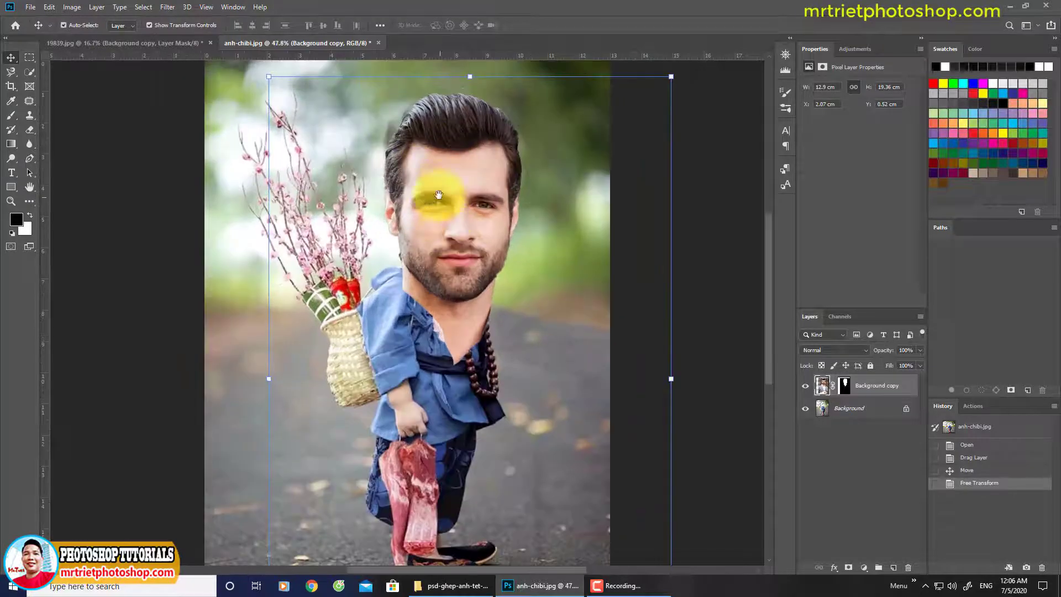
pyautogui.keyDown('ctrl'); pyautogui.click(445, 178); pyautogui.keyUp('ctrl')
pyautogui.moveTo(468, 167); pyautogui.dragTo(453, 277)
pyautogui.keyDown('ctrl'); pyautogui.click(448, 229); pyautogui.keyUp('ctrl')
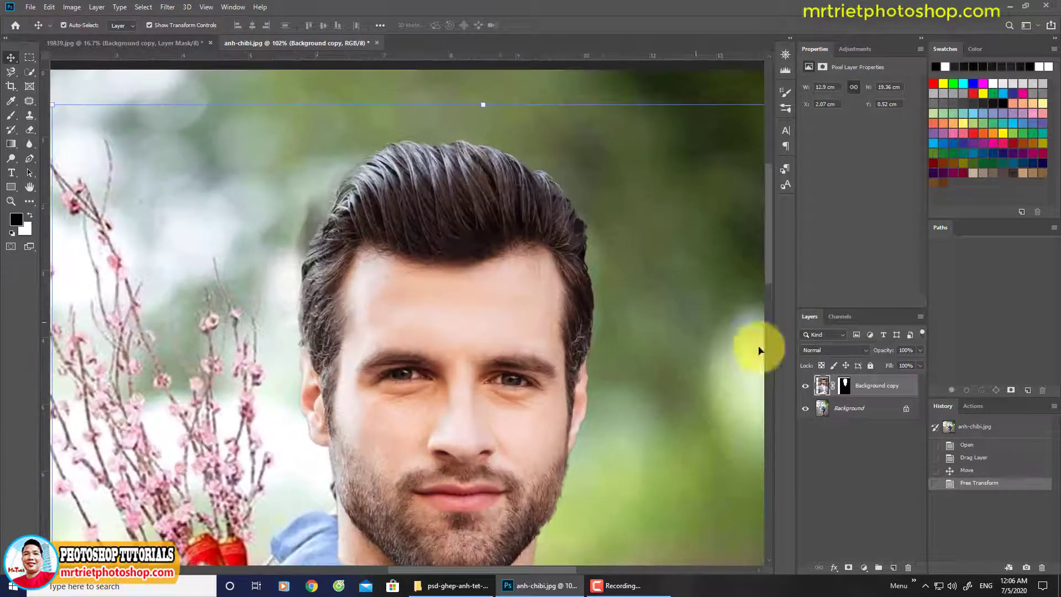
pyautogui.click(843, 385)
pyautogui.click(11, 115)
pyautogui.press('x')
pyautogui.scroll(3, 293, 209)
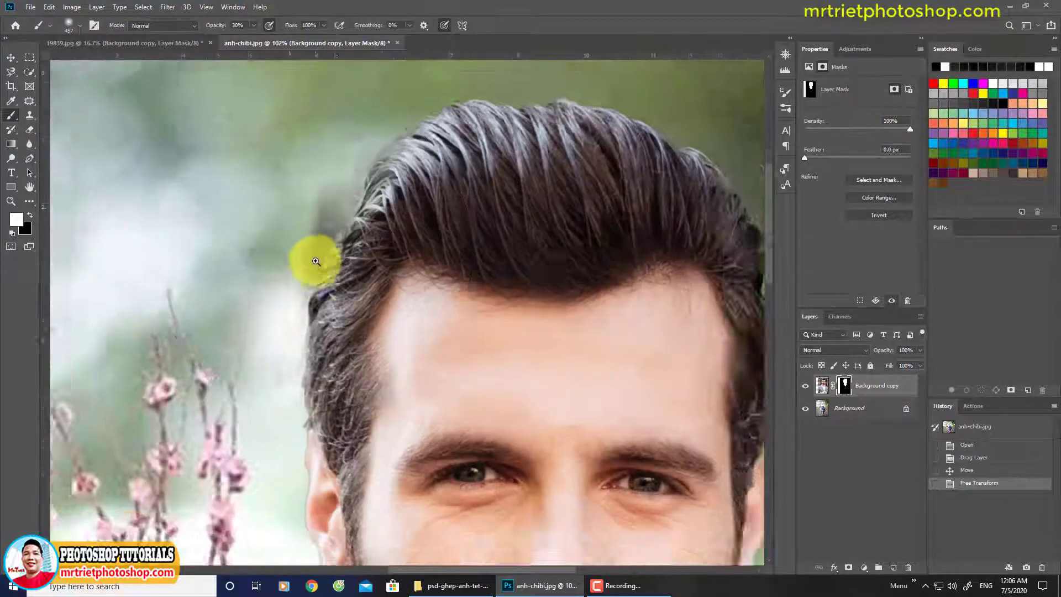
pyautogui.press('x')
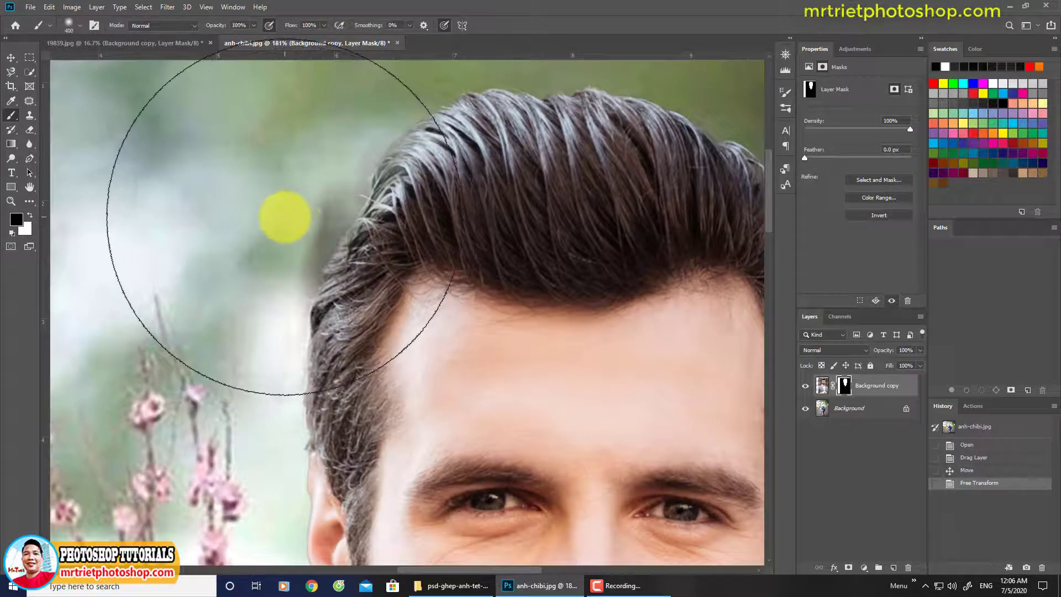
# Paint black on the mask along the upper-left outer edge of the hair with a 30 px brush at 100% opacity.
pyautogui.press('[')
pyautogui.press('[')
pyautogui.press('[')
pyautogui.press('[')
pyautogui.press('[')
pyautogui.press('[')
pyautogui.press('[')
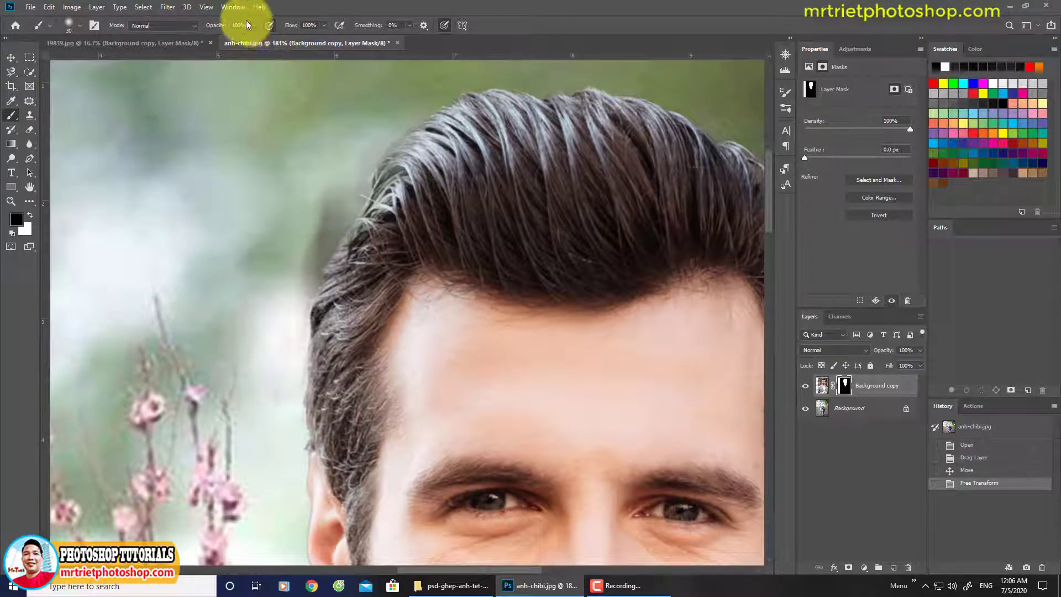
pyautogui.click(372, 137)
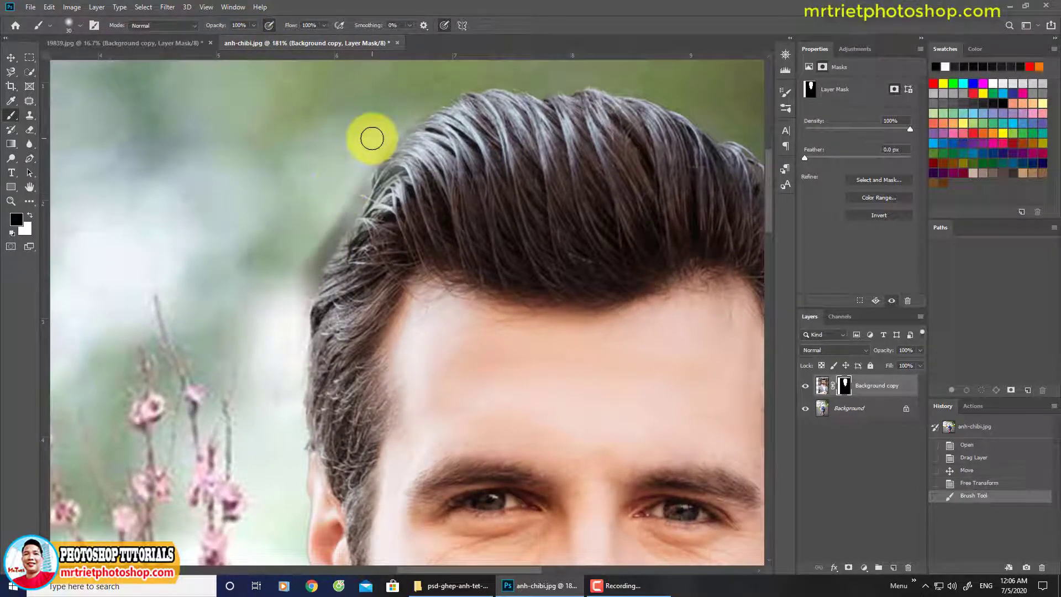
pyautogui.rightClick(371, 138)
pyautogui.moveTo(346, 169); pyautogui.dragTo(377, 135)
pyautogui.moveTo(373, 139); pyautogui.dragTo(354, 163)
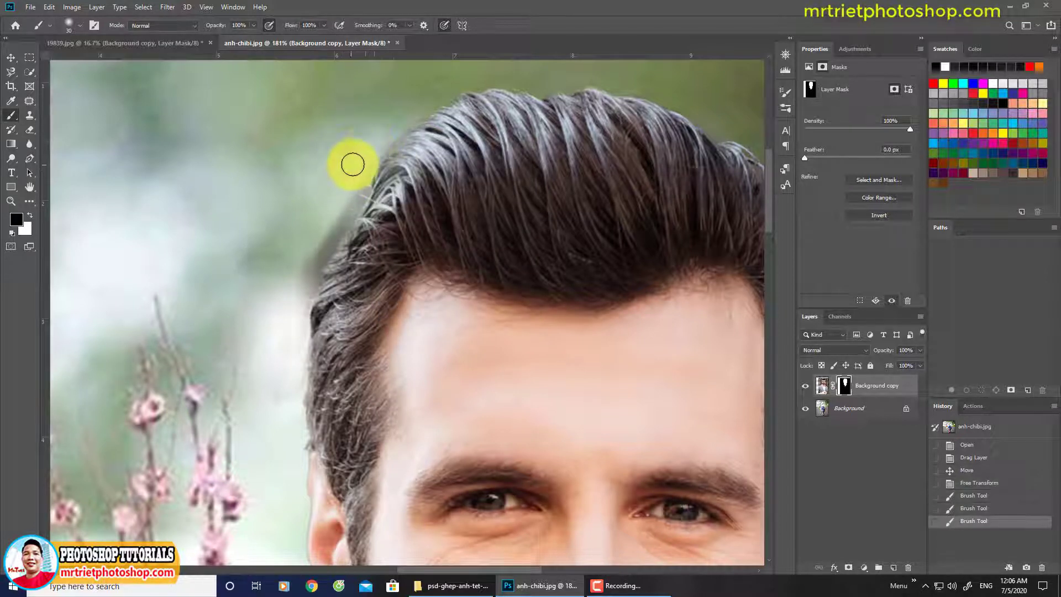
# Mask out the dark background residue beside the hair, from the upper-left hairline down to the temple above the ear.
pyautogui.press('[')
pyautogui.moveTo(348, 201)
pyautogui.mouseDown()
pyautogui.moveTo(360, 178)
pyautogui.moveTo(346, 209)
pyautogui.mouseUp()
pyautogui.moveTo(348, 205); pyautogui.dragTo(306, 267)
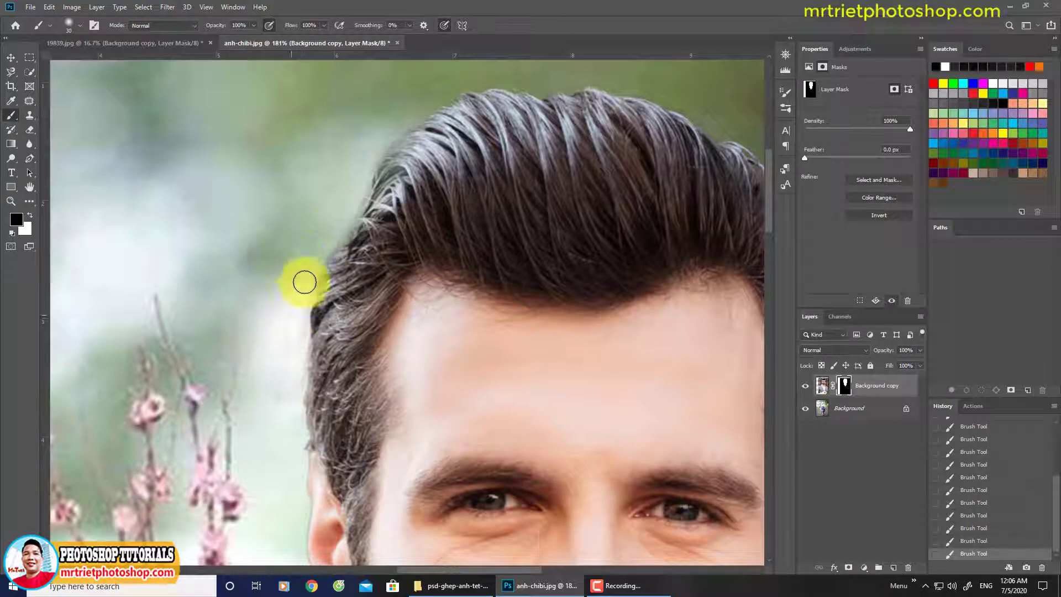
pyautogui.moveTo(333, 234); pyautogui.dragTo(291, 293)
pyautogui.moveTo(342, 213); pyautogui.dragTo(293, 276)
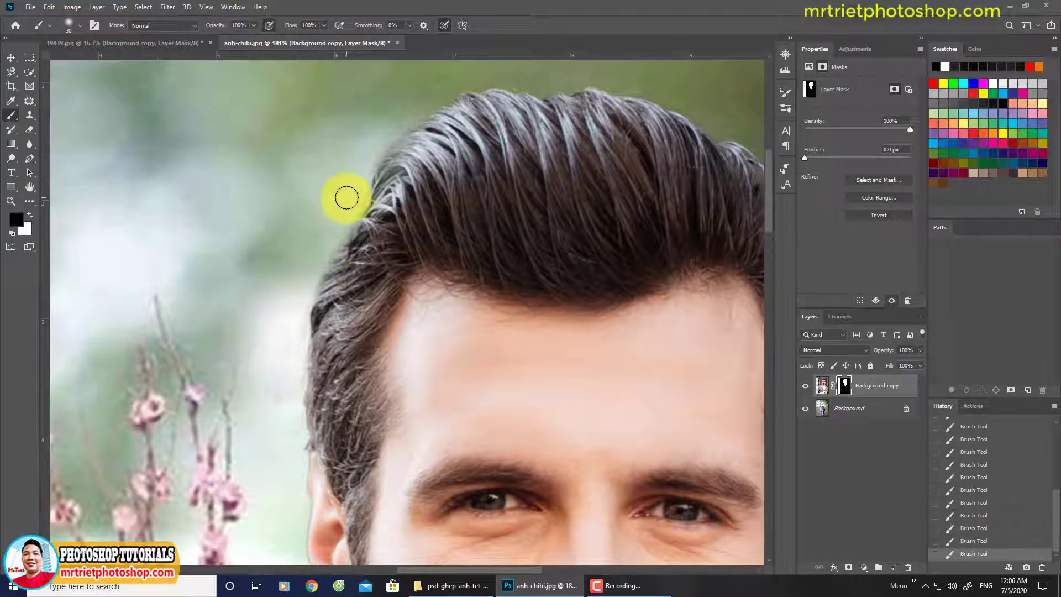
pyautogui.moveTo(348, 204); pyautogui.dragTo(301, 264)
pyautogui.moveTo(290, 260); pyautogui.dragTo(316, 177)
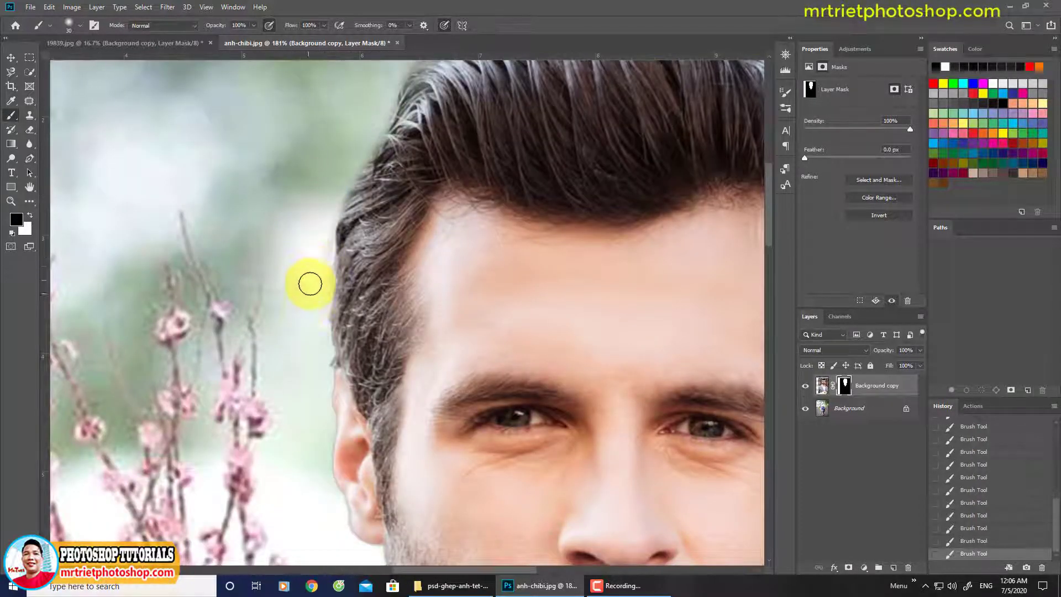
pyautogui.moveTo(322, 270)
pyautogui.mouseDown()
pyautogui.moveTo(315, 300)
pyautogui.moveTo(318, 251)
pyautogui.moveTo(312, 299)
pyautogui.moveTo(327, 272)
pyautogui.moveTo(322, 317)
pyautogui.mouseUp()
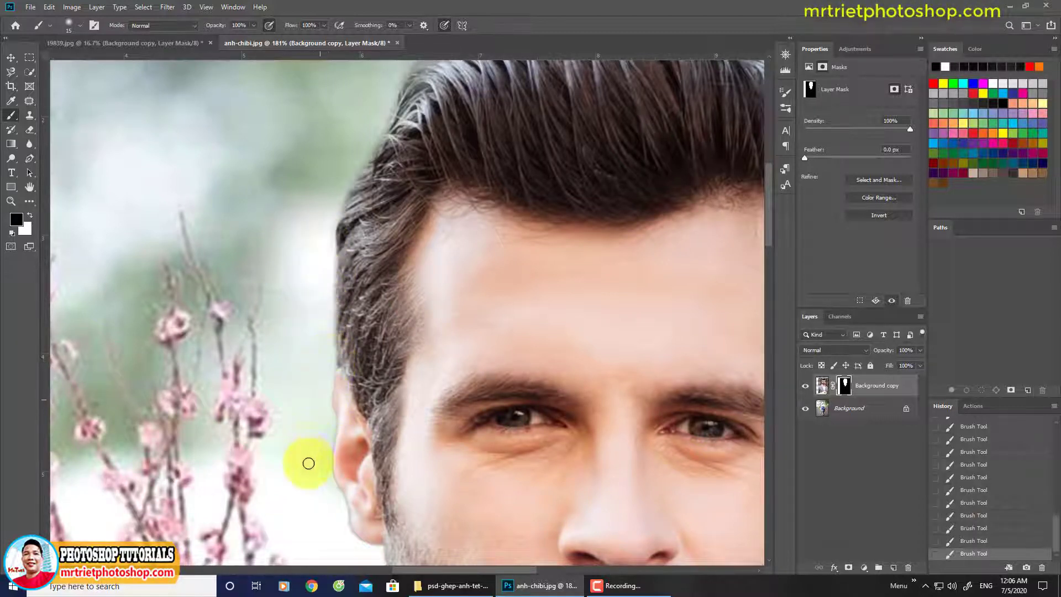
# Trace a Pen path along the outer contour of the left-hand ear to below the lobe, looping back through the background beside it.
pyautogui.scroll(-3, 309, 289)
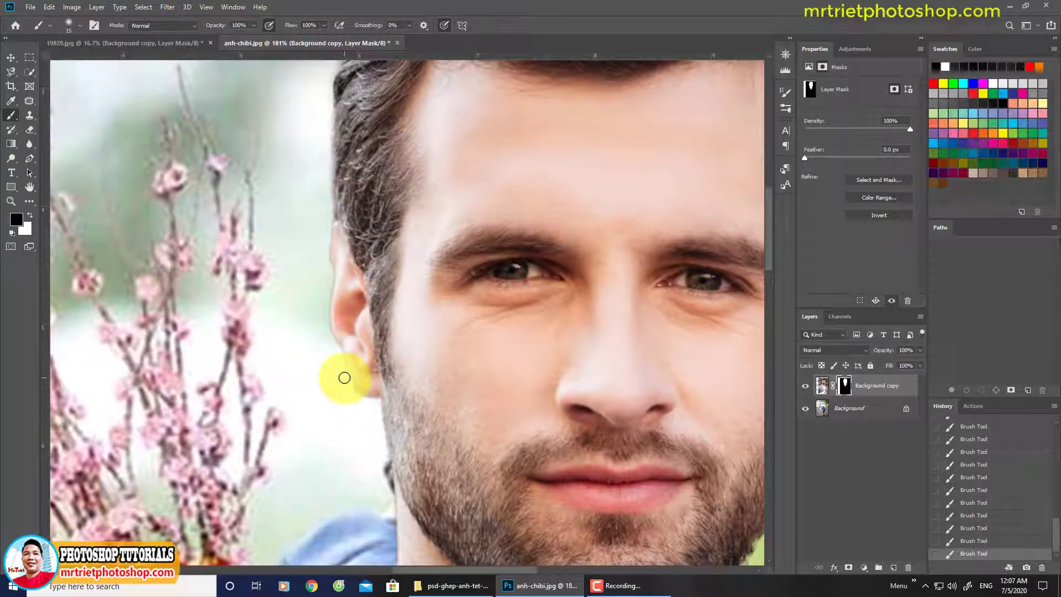
pyautogui.scroll(3, 353, 399)
pyautogui.press('x')
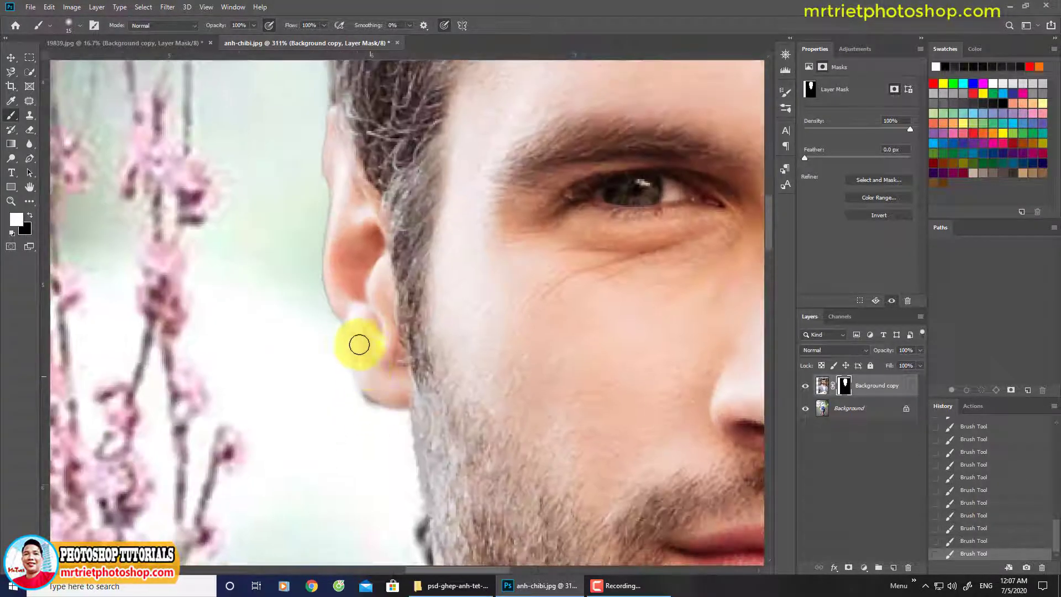
pyautogui.press('p')
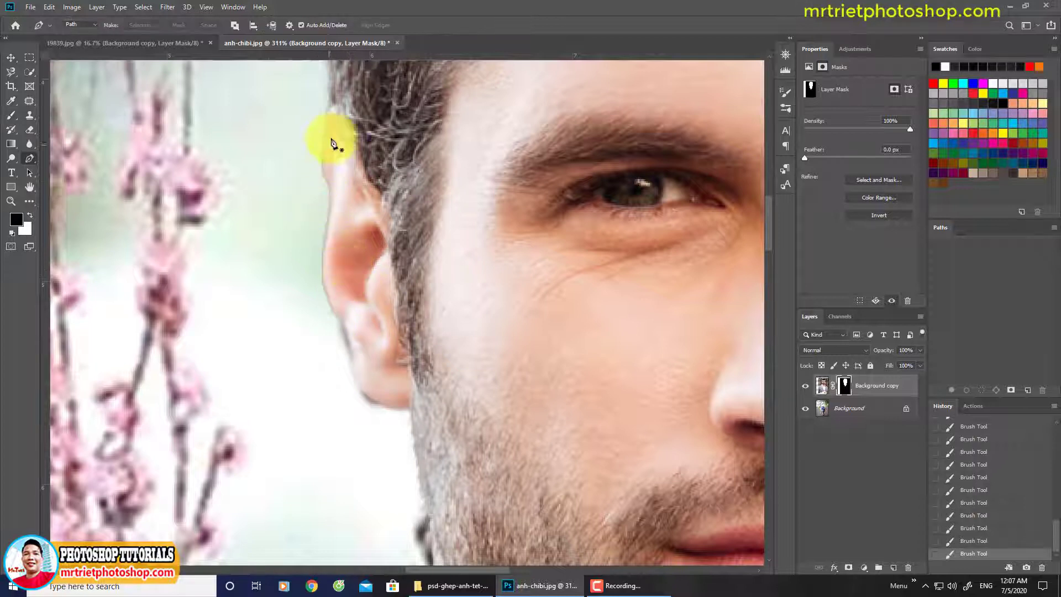
pyautogui.click(333, 105)
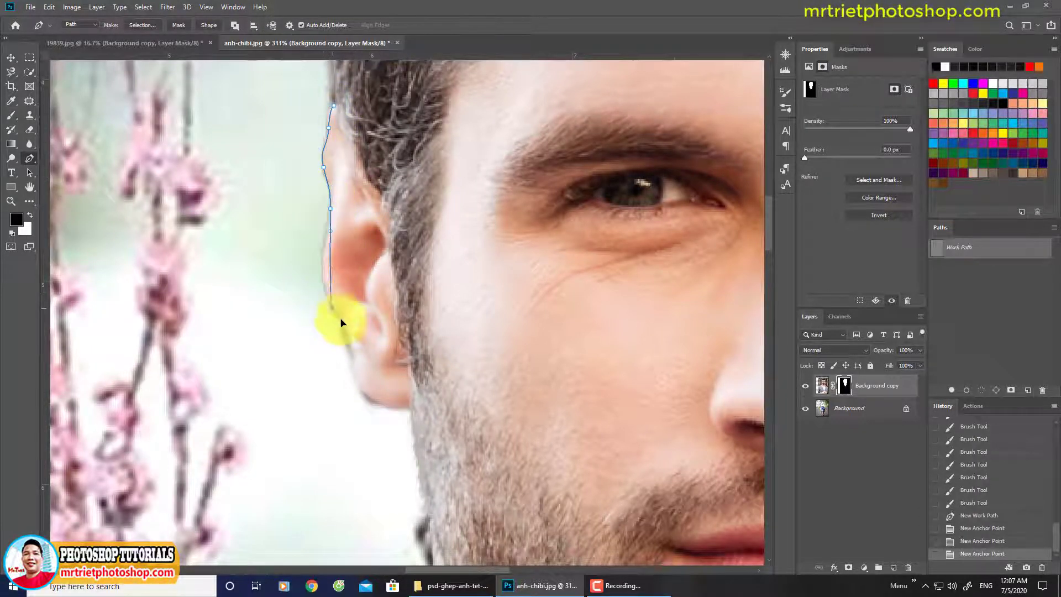
pyautogui.moveTo(358, 373); pyautogui.dragTo(302, 384)
pyautogui.moveTo(256, 294); pyautogui.dragTo(254, 192)
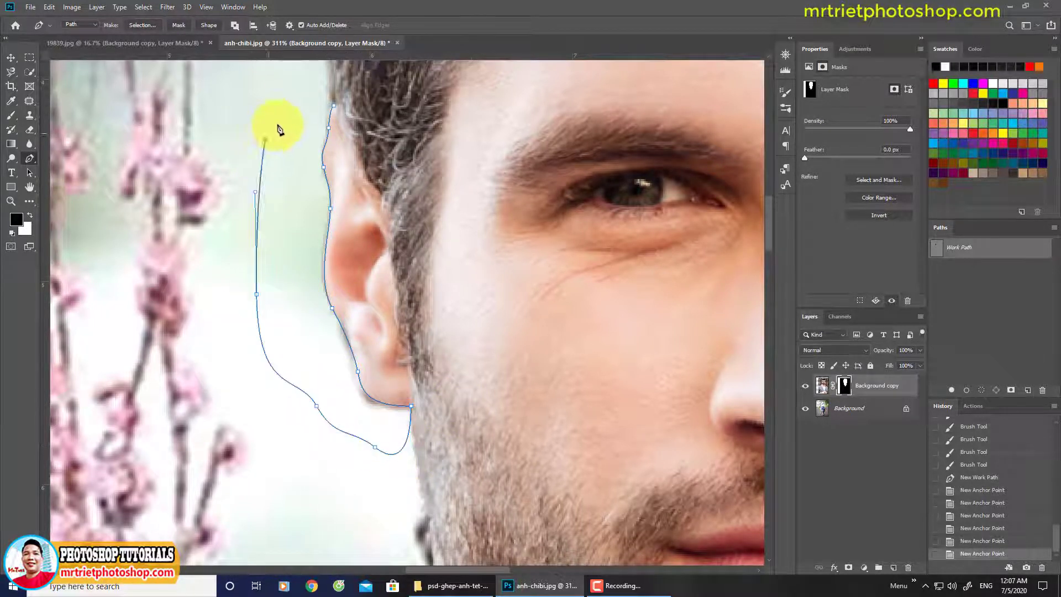
# Turn the ear path into a selection feathered by 0.5 px, clear it to black on the head layer's mask, and deselect.
pyautogui.hotkey('ctrl', 'Return')
pyautogui.hotkey('shift', 'F6')
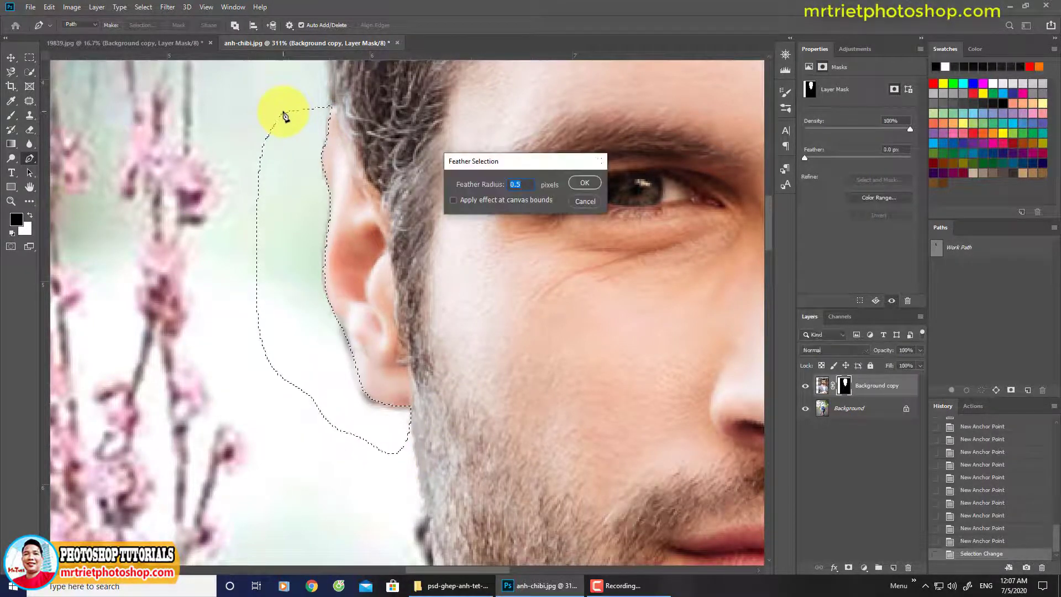
pyautogui.press('Return')
pyautogui.click(30, 215)
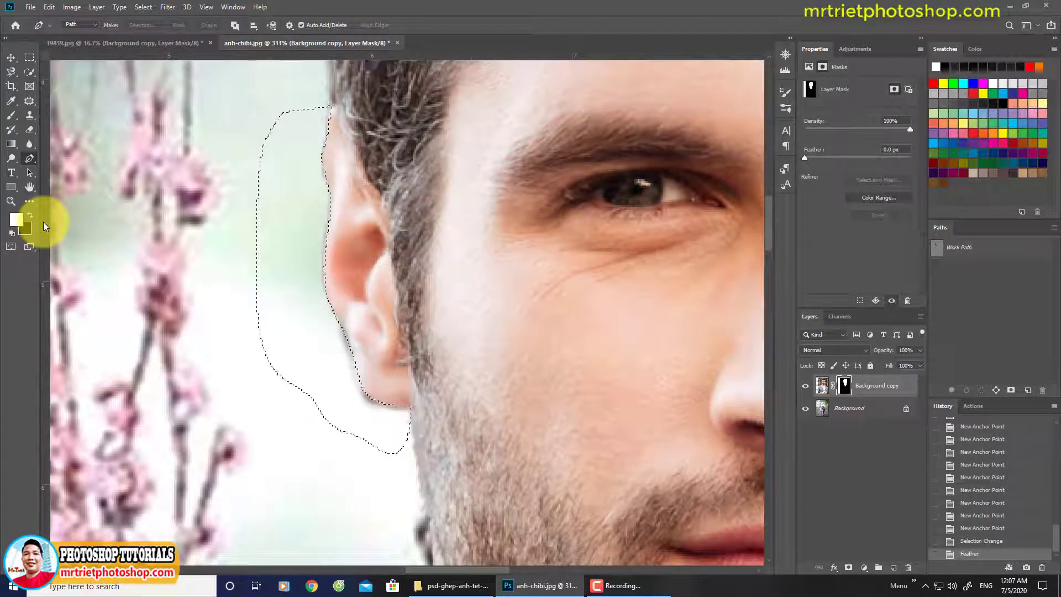
pyautogui.hotkey('ctrl', 'd')
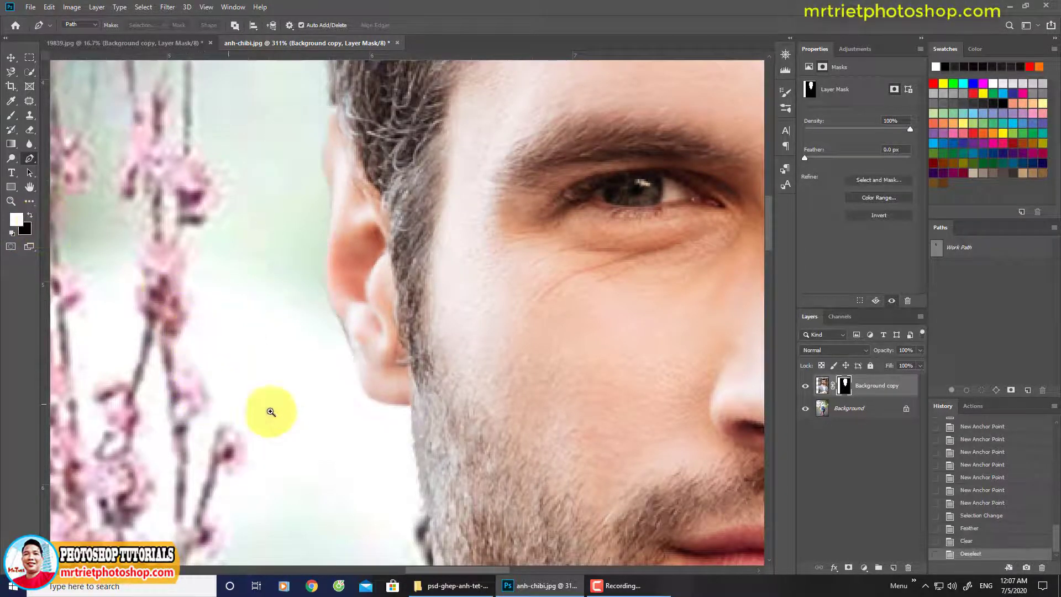
# Paint black on the mask with a 10 px brush along the outer edge of the right-hand ear down to the beard.
pyautogui.scroll(-6, 367, 379)
pyautogui.scroll(6, 581, 304)
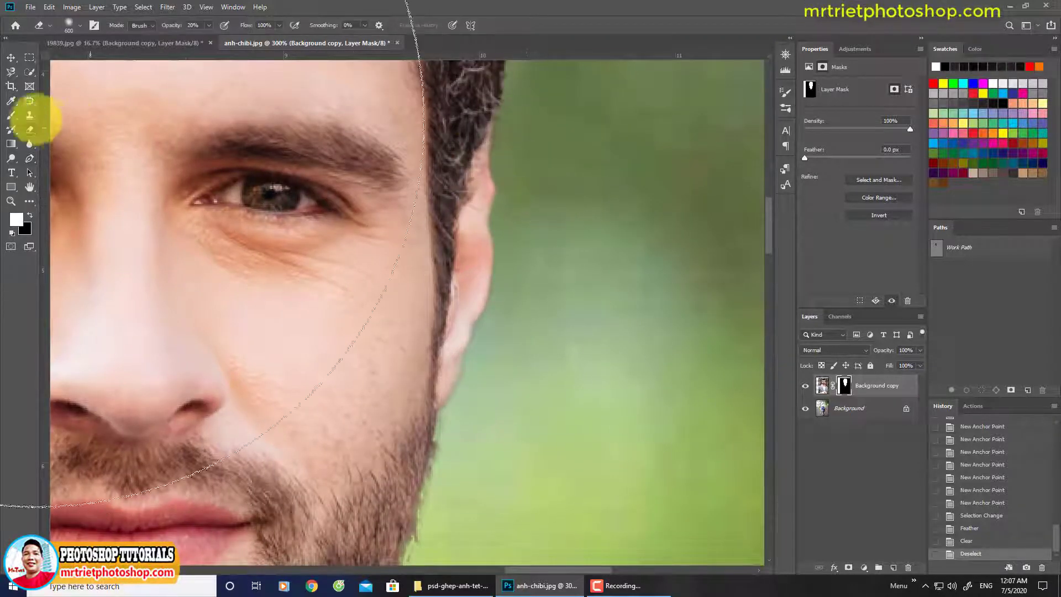
pyautogui.click(11, 115)
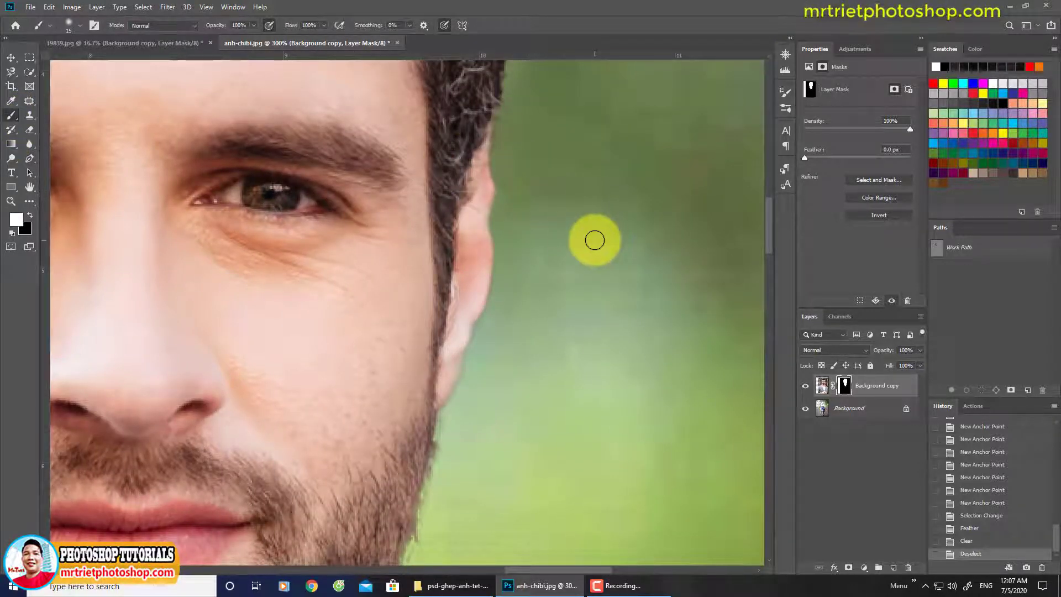
pyautogui.press('[')
pyautogui.press('[')
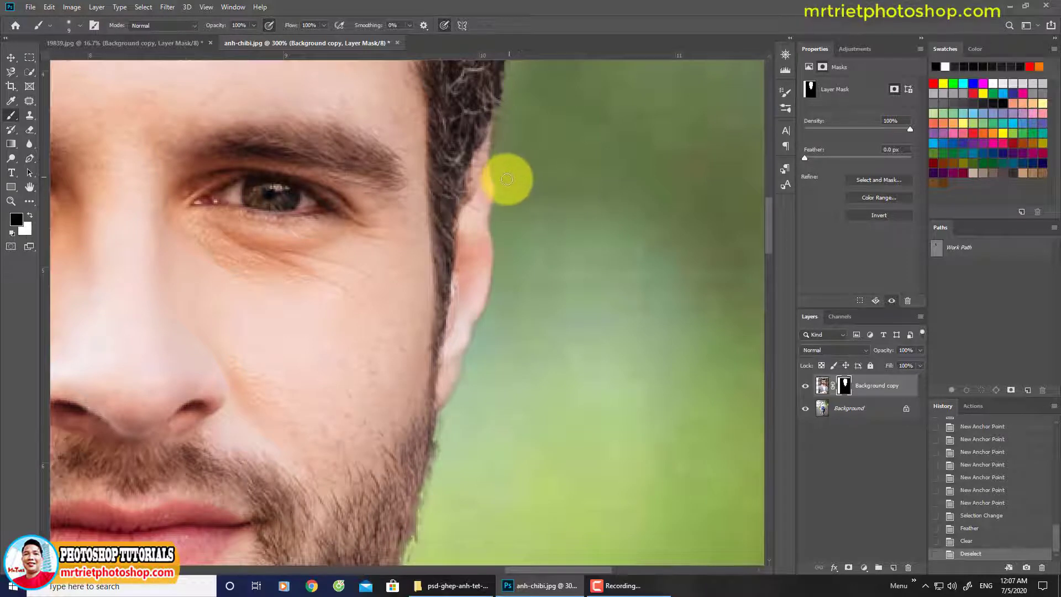
pyautogui.moveTo(503, 197); pyautogui.dragTo(503, 277)
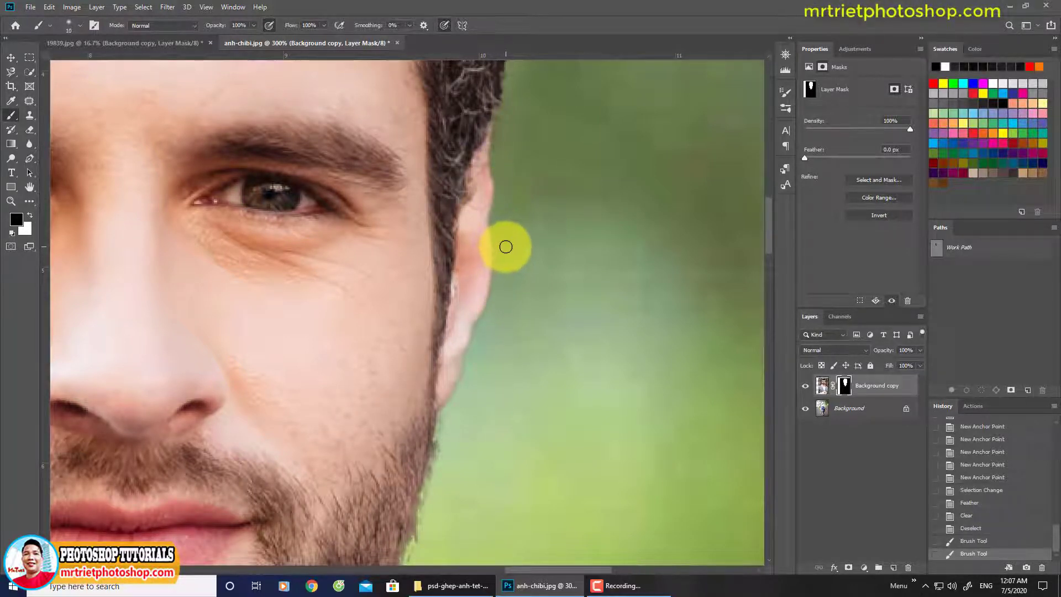
pyautogui.hotkey('ctrl', 'z')
pyautogui.moveTo(505, 249); pyautogui.dragTo(495, 301)
pyautogui.moveTo(505, 258); pyautogui.dragTo(489, 312)
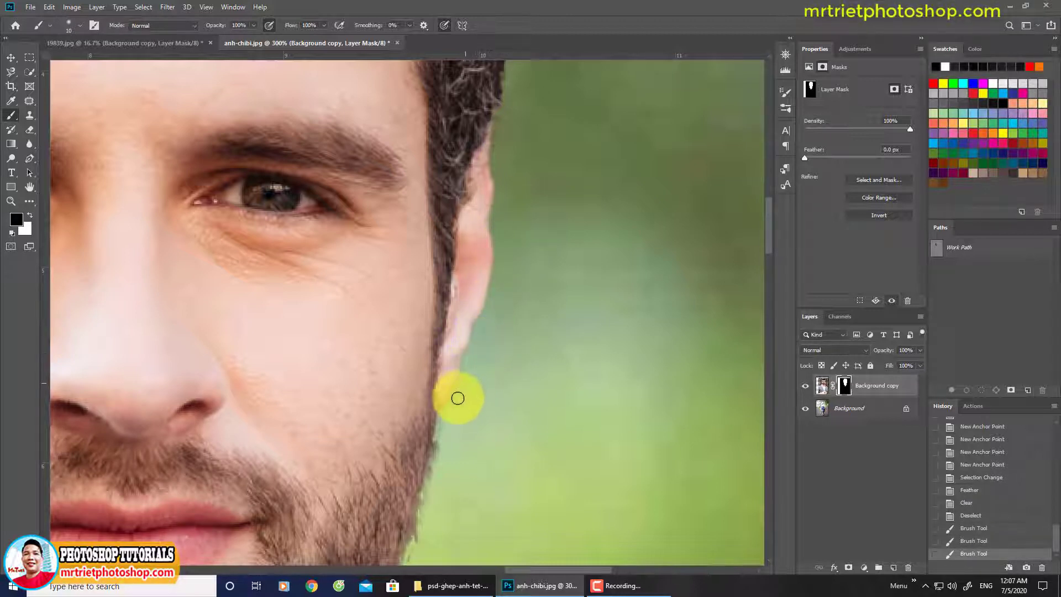
pyautogui.moveTo(455, 431)
pyautogui.mouseDown()
pyautogui.moveTo(522, 234)
pyautogui.moveTo(507, 249)
pyautogui.moveTo(470, 413)
pyautogui.moveTo(559, 258)
pyautogui.moveTo(542, 309)
pyautogui.moveTo(493, 189)
pyautogui.mouseUp()
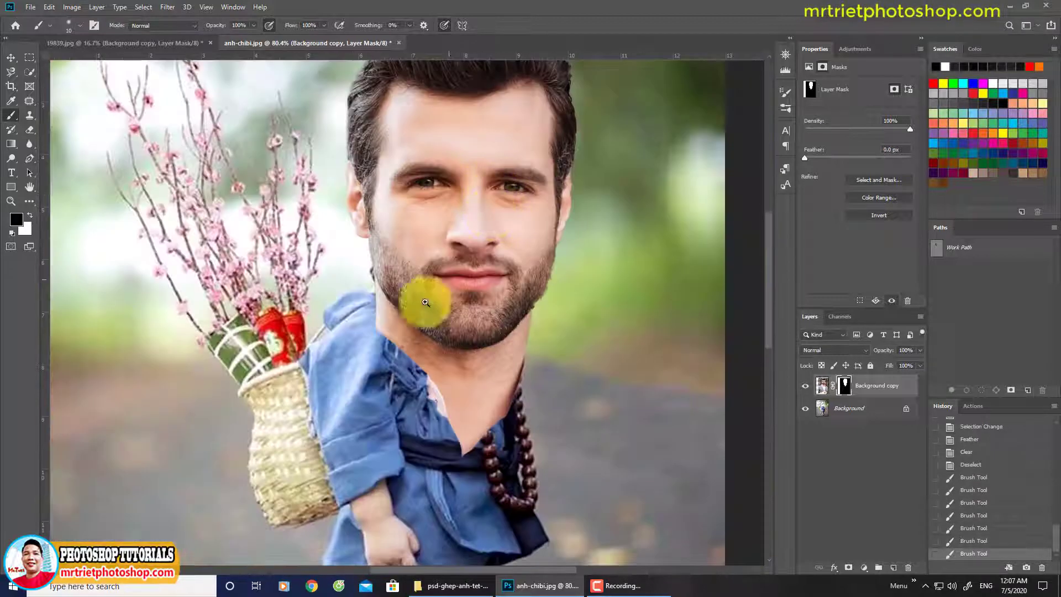
# Paint black on the mask along the left-hand jaw edge, from below the earlobe down to the shirt collar.
pyautogui.moveTo(360, 283)
pyautogui.mouseDown()
pyautogui.moveTo(359, 270)
pyautogui.moveTo(394, 268)
pyautogui.moveTo(392, 216)
pyautogui.mouseUp()
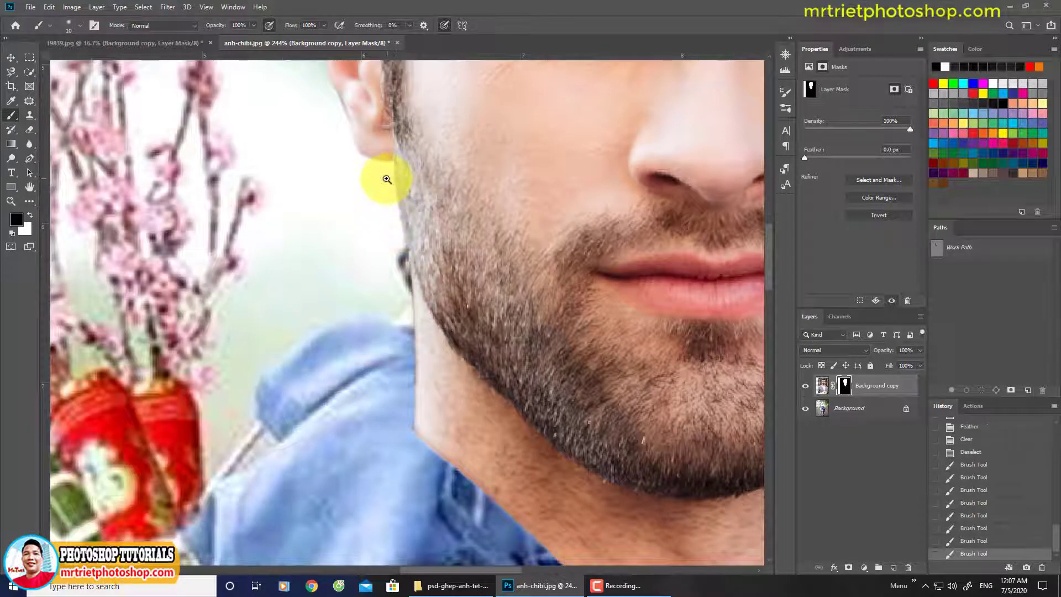
pyautogui.moveTo(387, 179); pyautogui.dragTo(391, 169)
pyautogui.moveTo(402, 274); pyautogui.dragTo(393, 208)
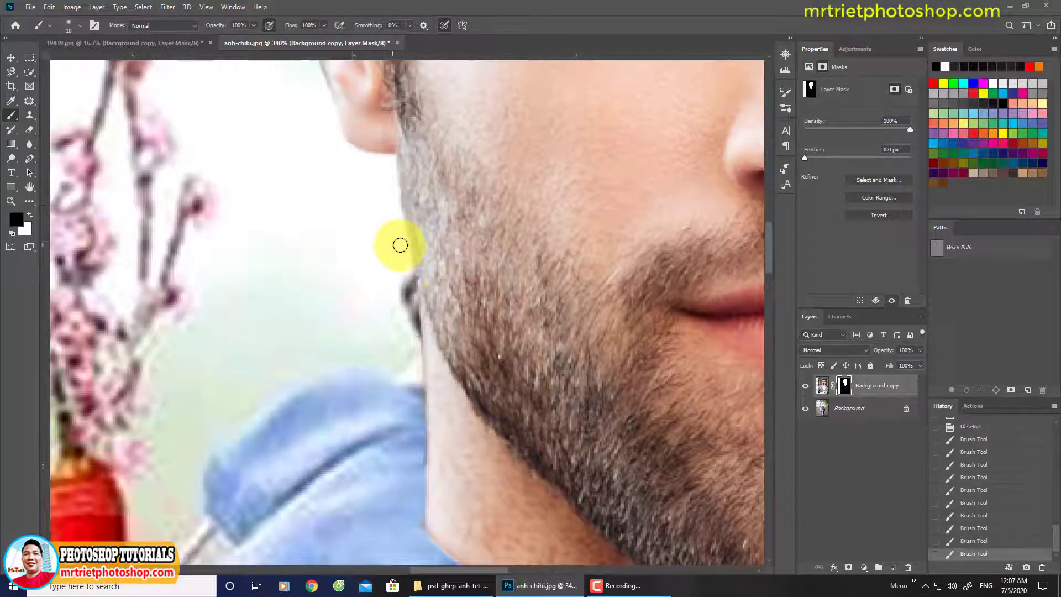
pyautogui.moveTo(405, 277); pyautogui.dragTo(391, 186)
pyautogui.moveTo(393, 226); pyautogui.dragTo(348, 268)
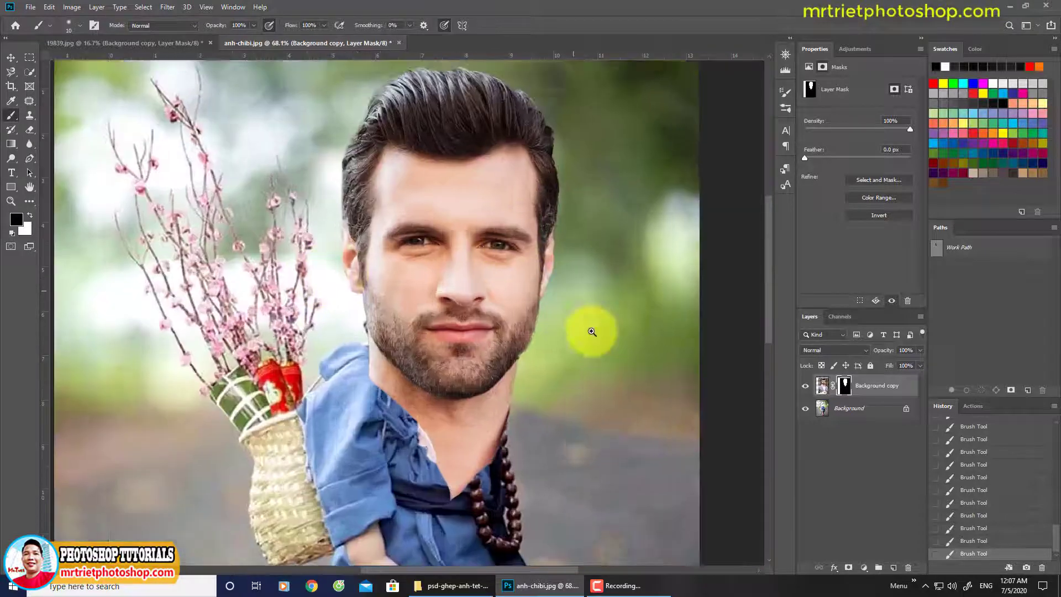
# Refine the mask with black around the right-hand earlobe and up the ear's outer edge to the hairline.
pyautogui.moveTo(591, 331); pyautogui.dragTo(596, 335)
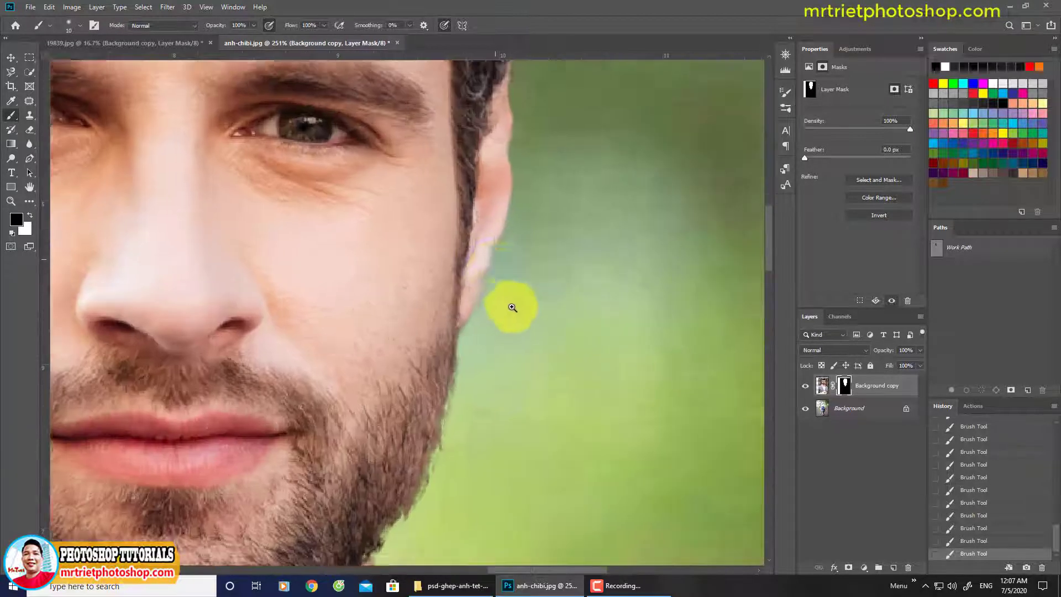
pyautogui.moveTo(456, 364)
pyautogui.mouseDown()
pyautogui.moveTo(484, 312)
pyautogui.moveTo(478, 323)
pyautogui.mouseUp()
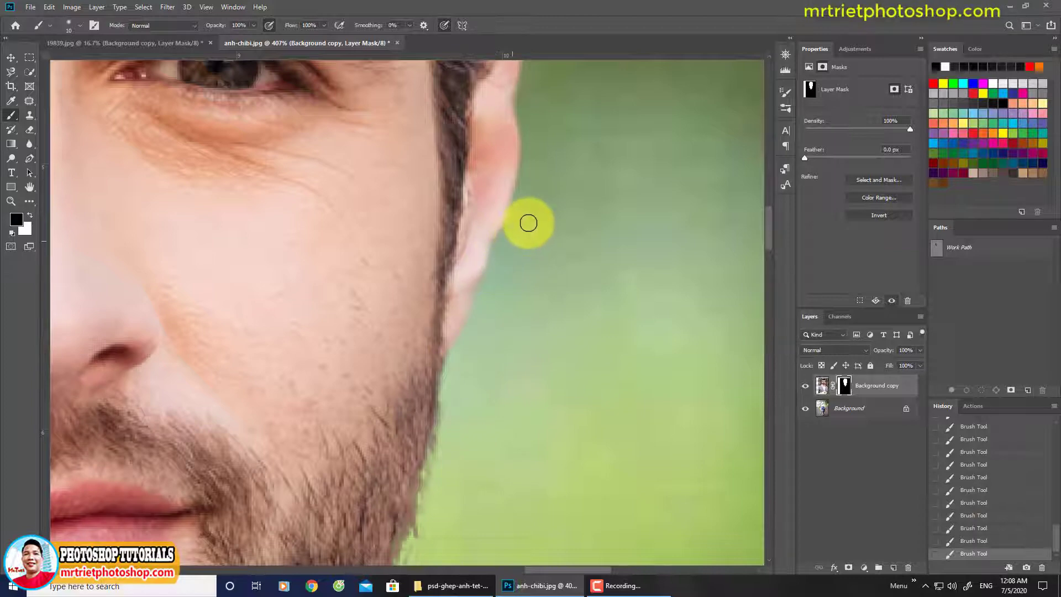
pyautogui.moveTo(528, 223); pyautogui.dragTo(509, 284)
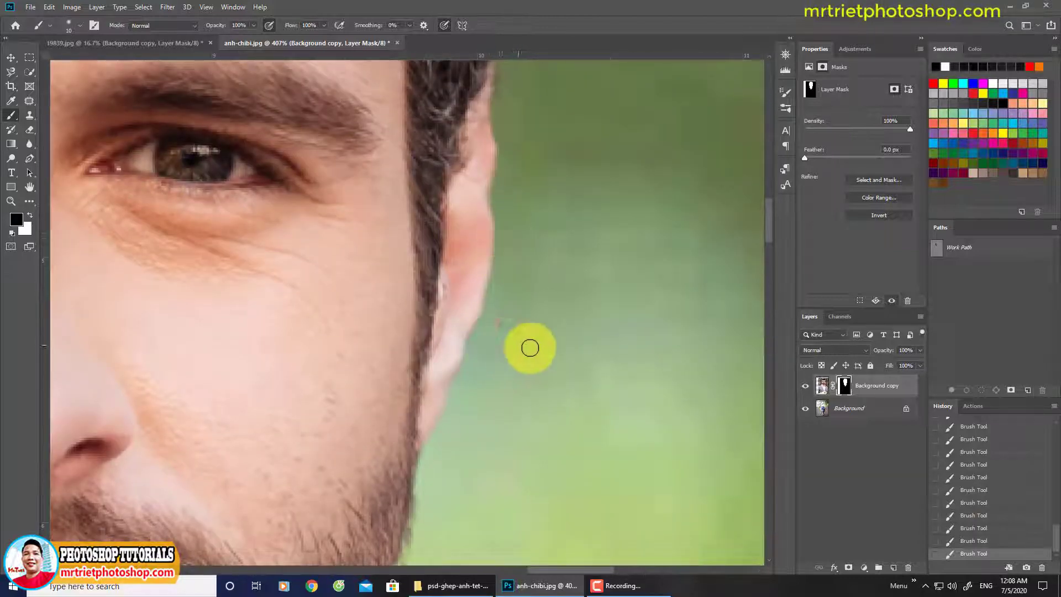
pyautogui.moveTo(567, 377)
pyautogui.mouseDown()
pyautogui.moveTo(523, 315)
pyautogui.moveTo(561, 320)
pyautogui.moveTo(536, 294)
pyautogui.mouseUp()
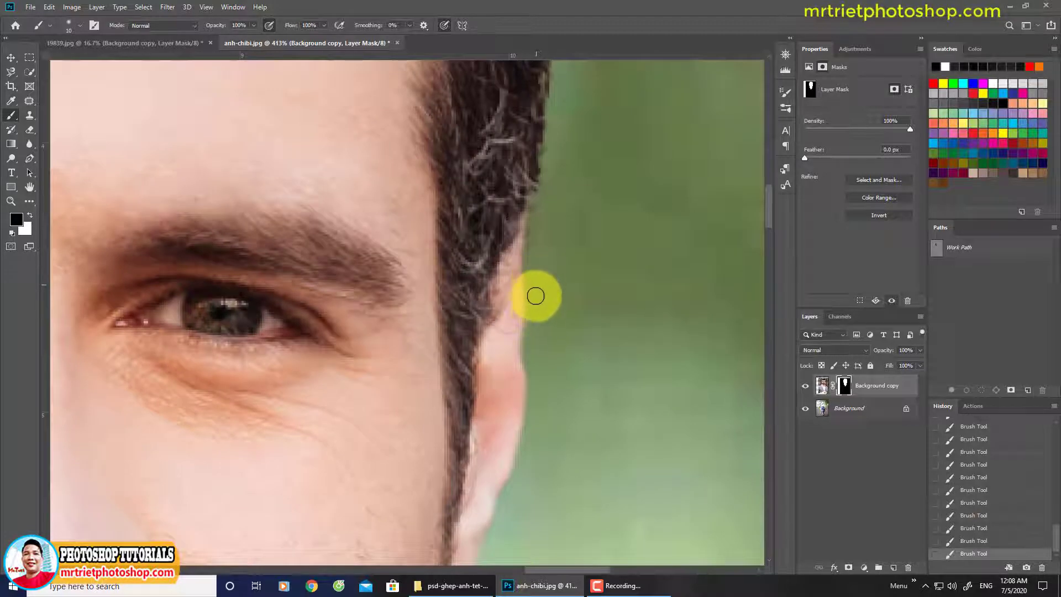
# Examine the masked outline of the hair up close and the overall fit of the head on the body.
pyautogui.scroll(-6, 540, 379)
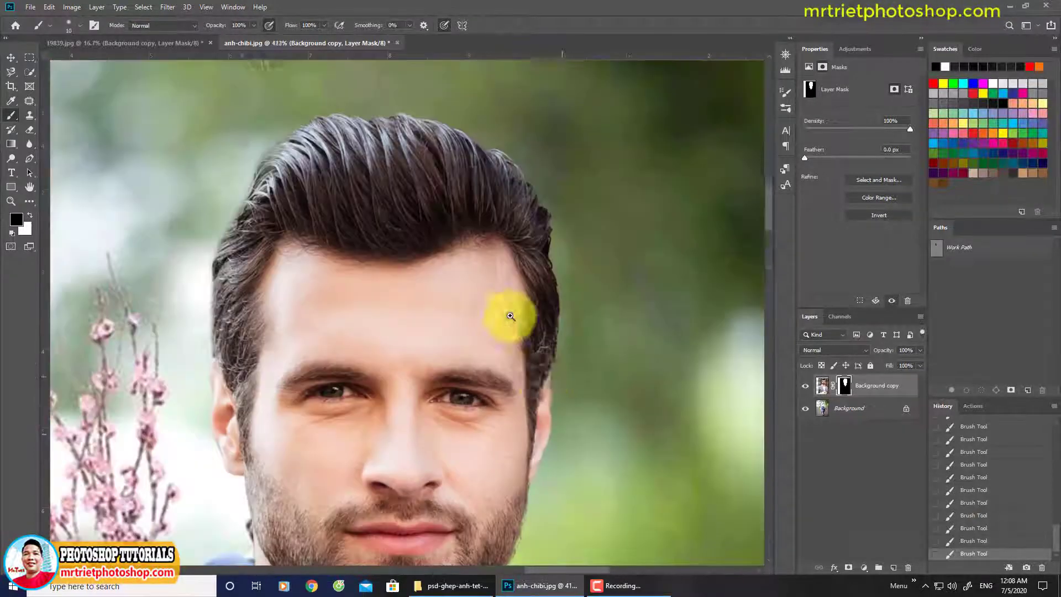
pyautogui.scroll(-2, 597, 436)
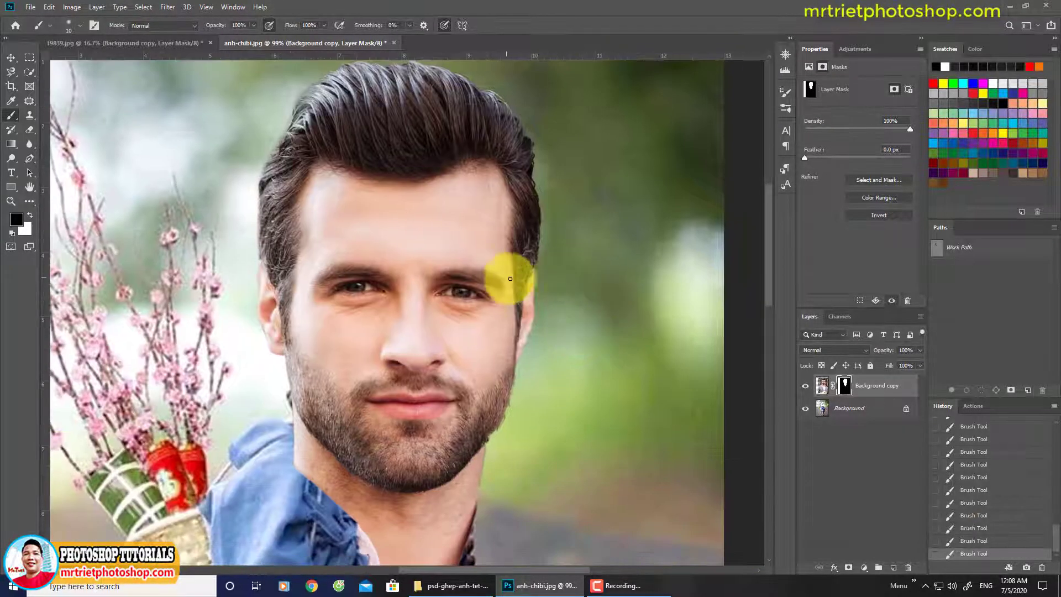
pyautogui.scroll(3, 541, 166)
pyautogui.moveTo(535, 148); pyautogui.dragTo(509, 324)
pyautogui.scroll(3, 454, 251)
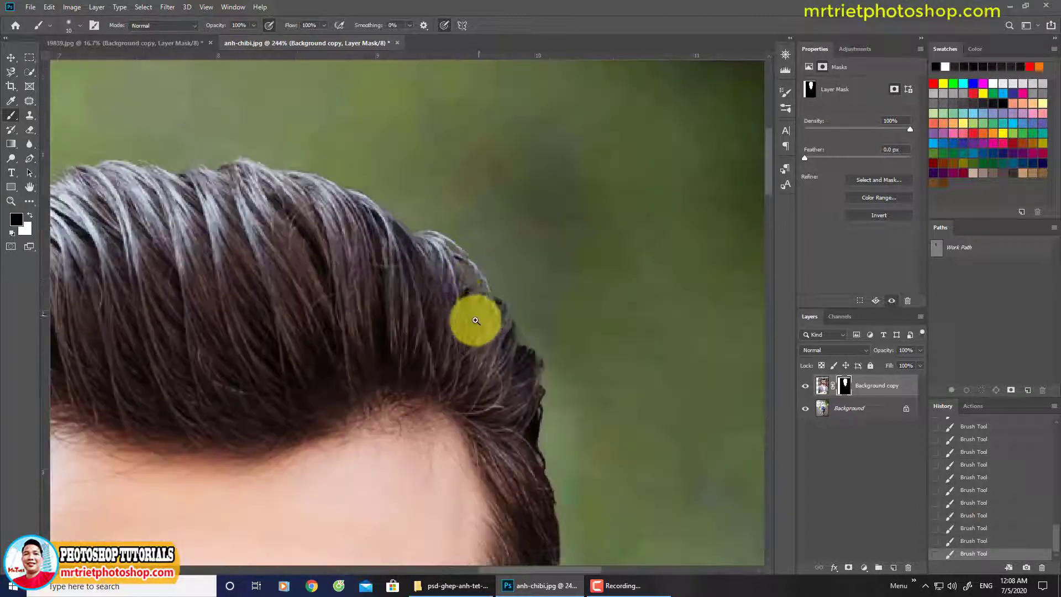
pyautogui.scroll(-5, 421, 302)
pyautogui.scroll(-3, 398, 268)
pyautogui.scroll(2, 474, 268)
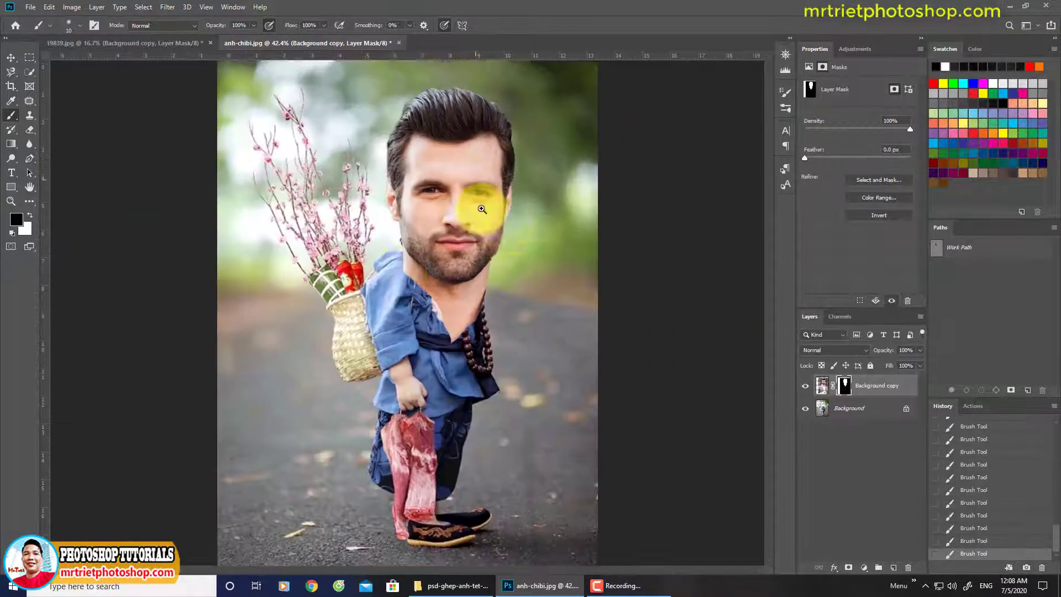
# Convert the head layer to a smart object and rasterize it to bake the mask into its pixels.
pyautogui.rightClick(867, 386)
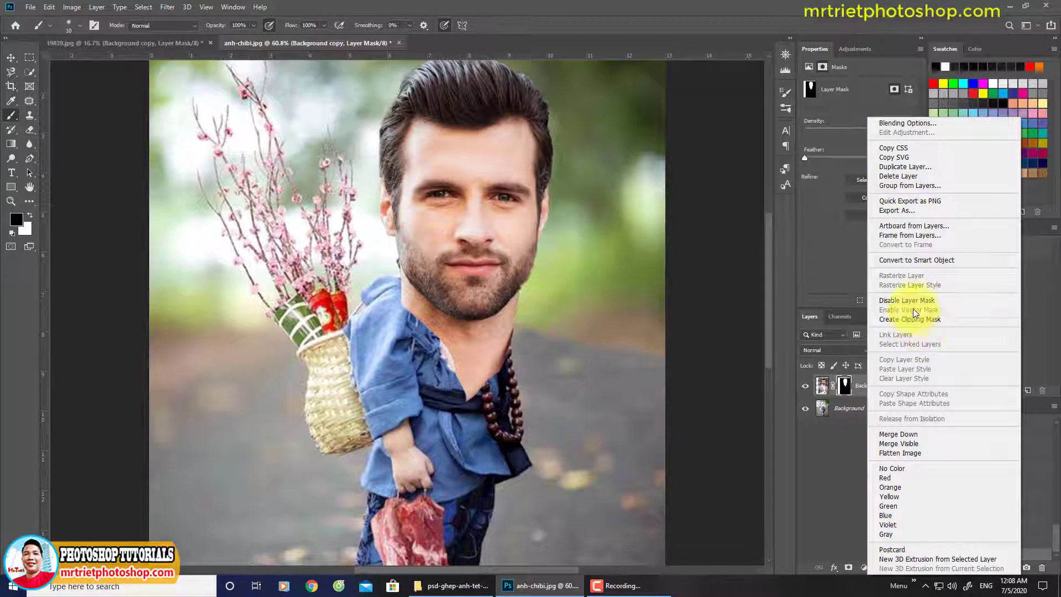
pyautogui.click(918, 260)
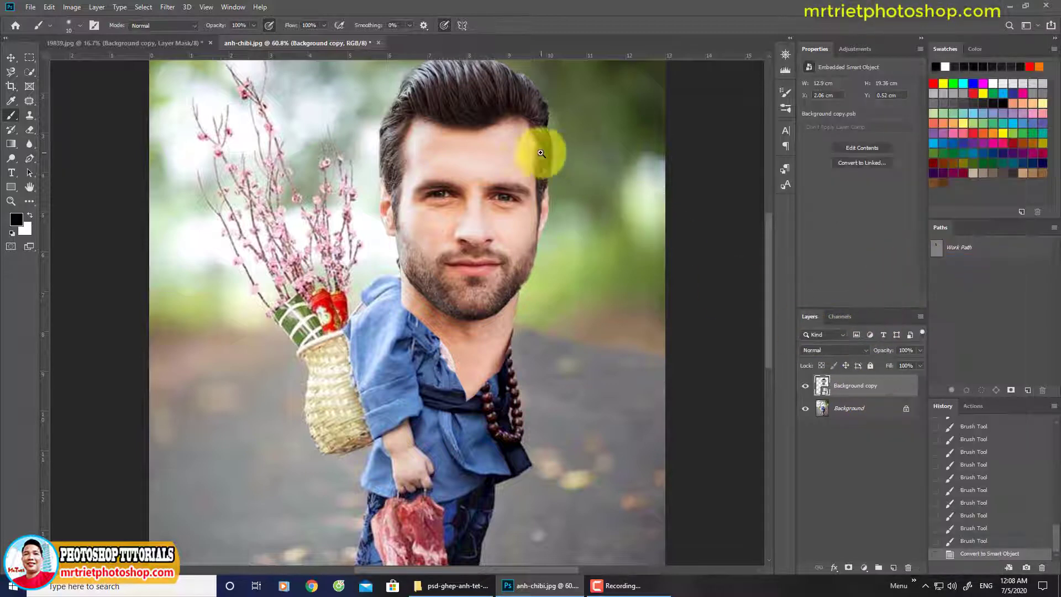
pyautogui.scroll(5, 568, 284)
pyautogui.press('s')
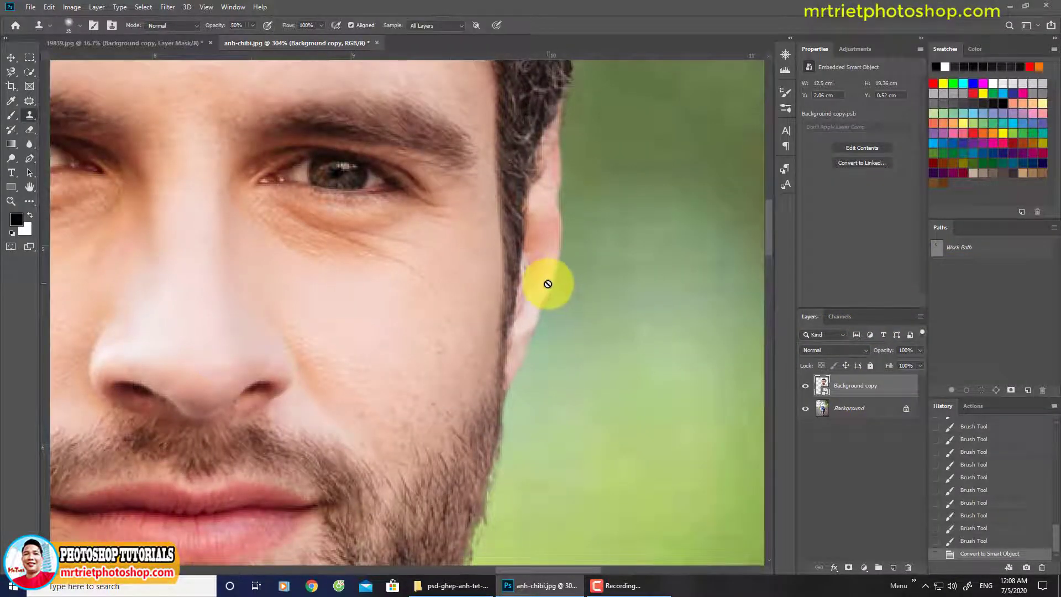
pyautogui.rightClick(854, 386)
pyautogui.click(890, 301)
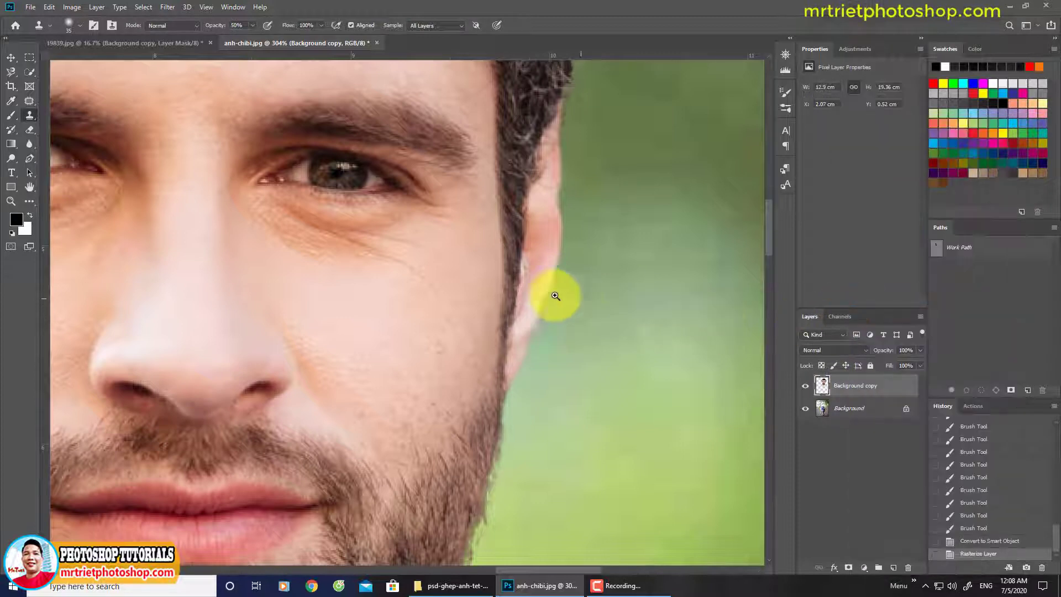
# Clone clean skin along the outer edge of the right-hand ear with a 5 px Clone Stamp at 100% opacity, undoing the last stroke.
pyautogui.scroll(3, 547, 326)
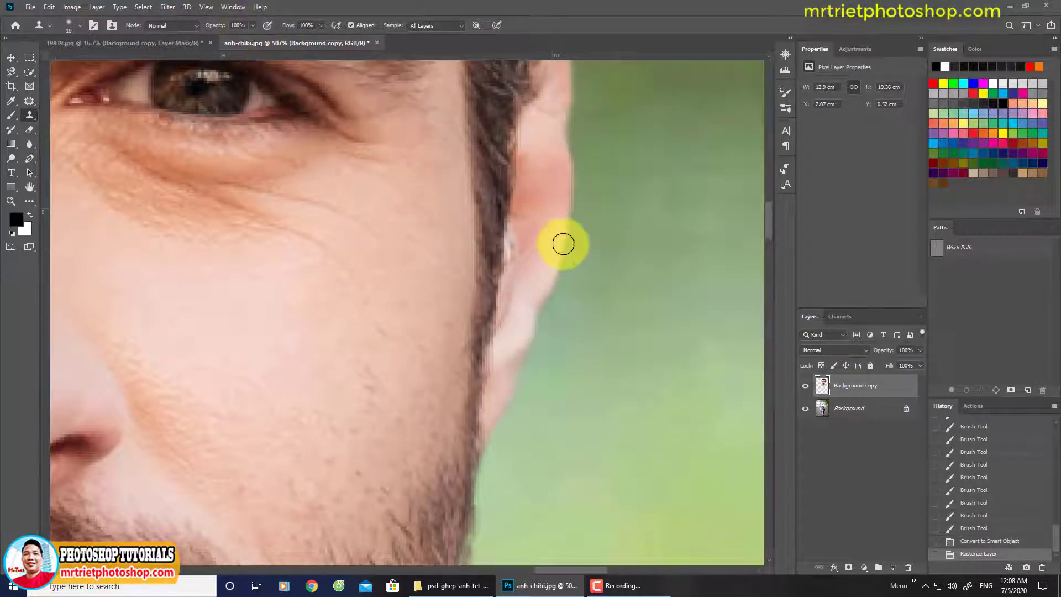
pyautogui.scroll(2, 540, 279)
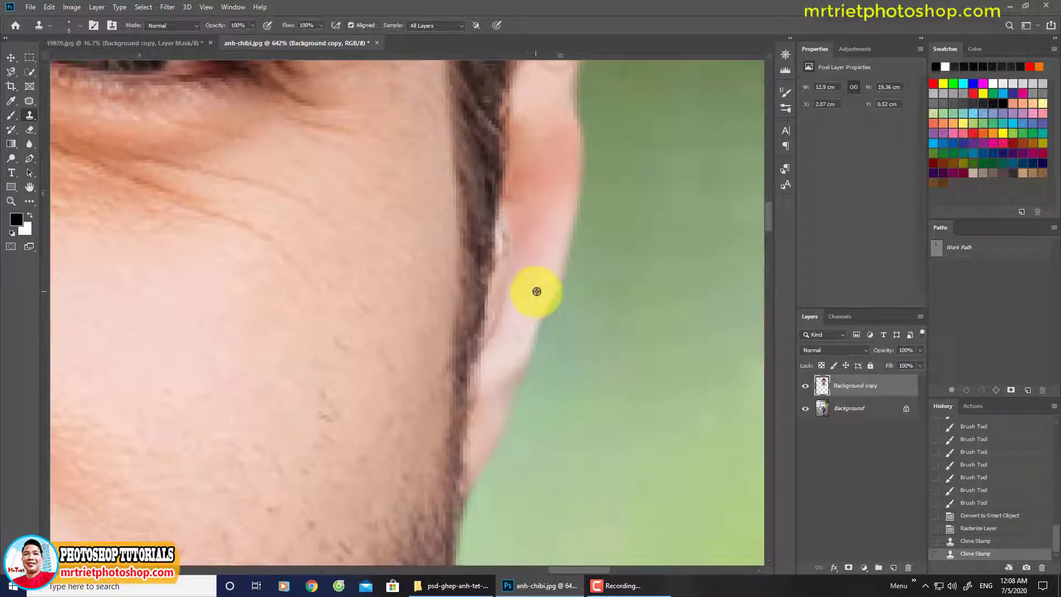
pyautogui.moveTo(521, 338); pyautogui.dragTo(520, 339)
pyautogui.moveTo(520, 339); pyautogui.dragTo(536, 243)
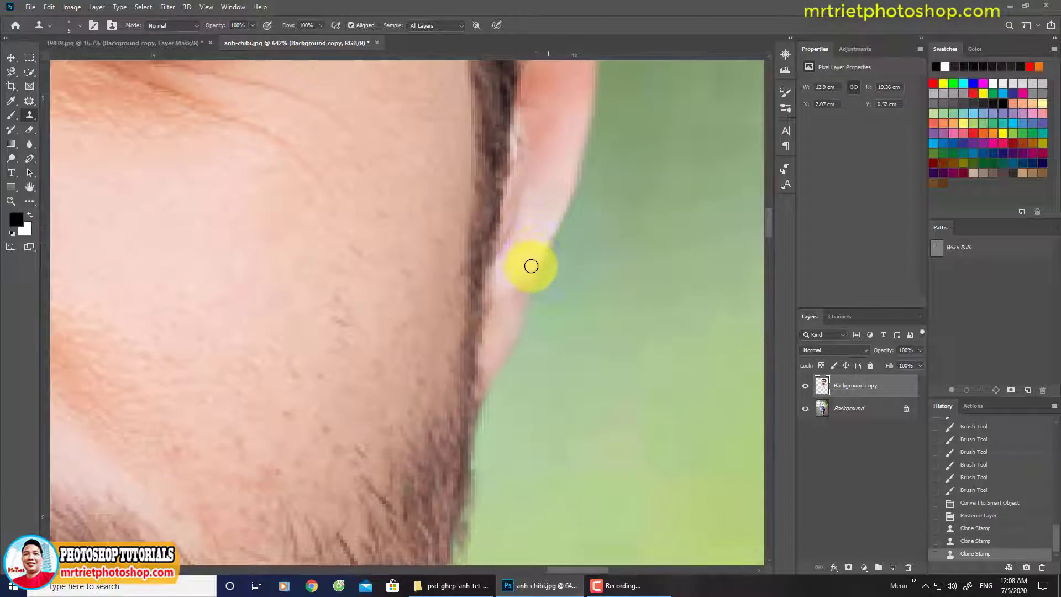
pyautogui.hotkey('ctrl', 'z')
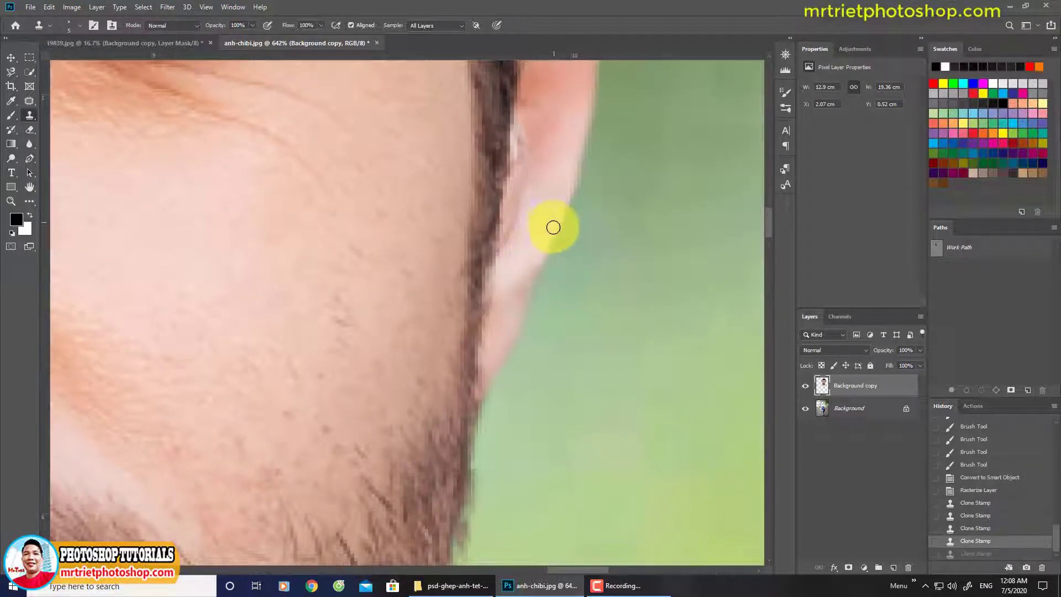
pyautogui.hotkey('ctrl', 'shift', 'z')
pyautogui.scroll(6, 531, 310)
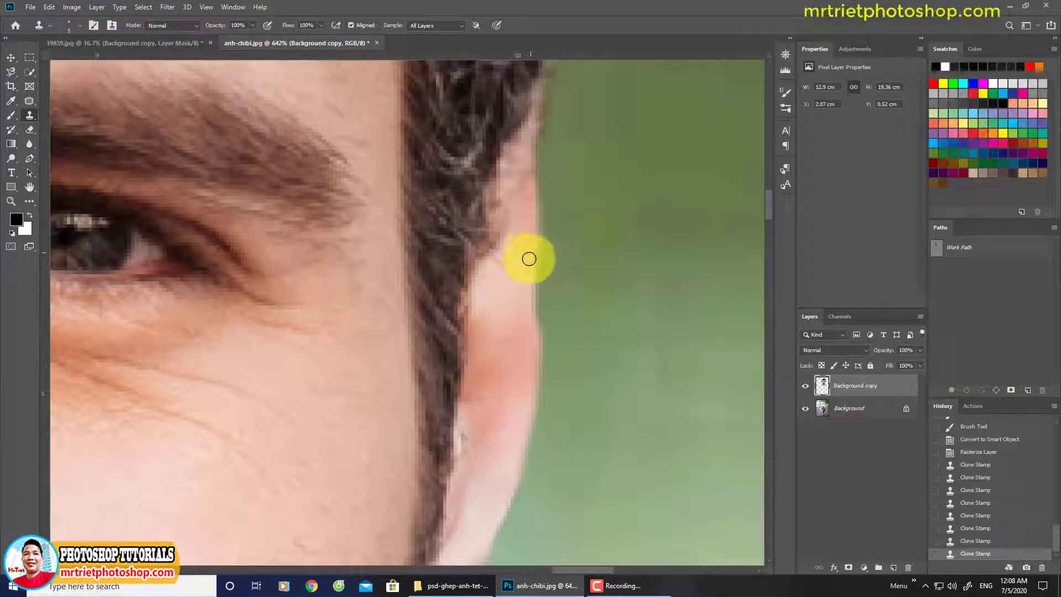
pyautogui.hotkey('ctrl', 'z')
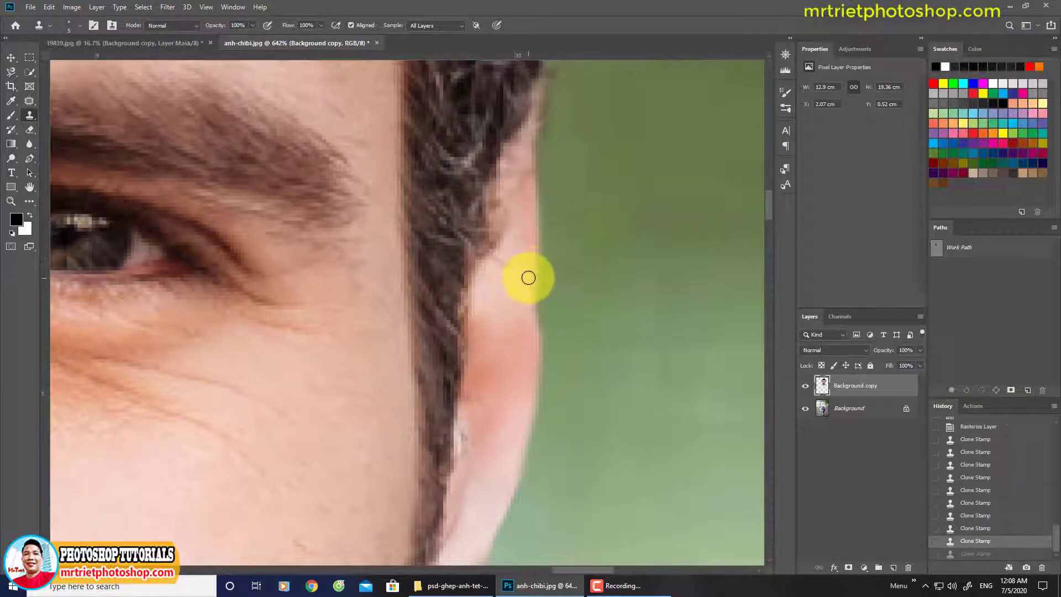
# Restore the undone clone stroke and smooth the right-hand ear's outer edge down to the earlobe with the Clone Stamp at 40% opacity.
pyautogui.hotkey('ctrl', 'shift', 'z')
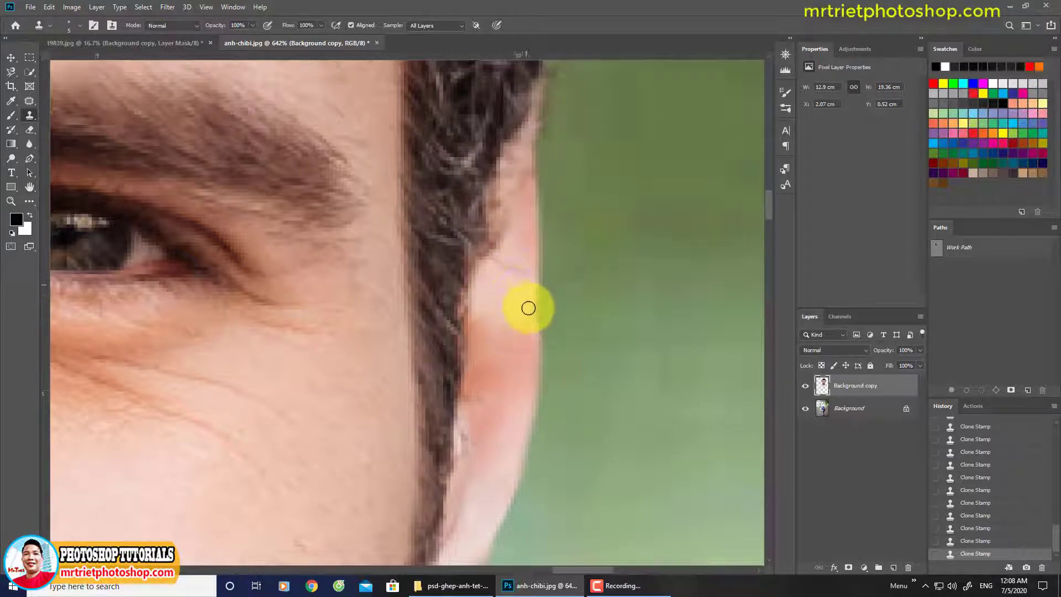
pyautogui.moveTo(530, 372)
pyautogui.mouseDown()
pyautogui.moveTo(486, 273)
pyautogui.moveTo(542, 256)
pyautogui.moveTo(526, 273)
pyautogui.moveTo(572, 311)
pyautogui.moveTo(516, 243)
pyautogui.moveTo(554, 315)
pyautogui.moveTo(592, 330)
pyautogui.moveTo(531, 292)
pyautogui.mouseUp()
pyautogui.press('2')
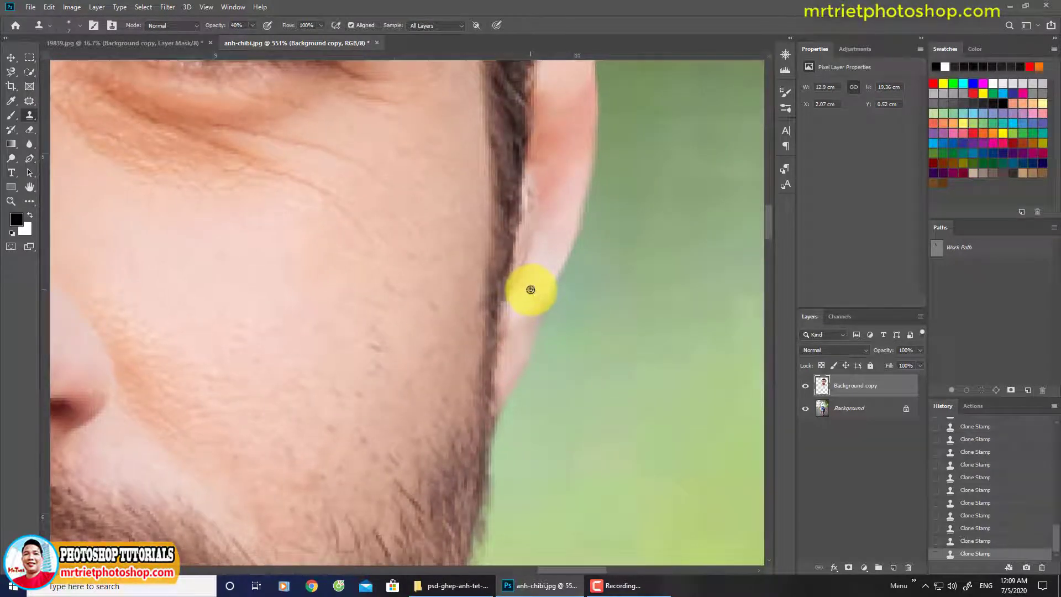
pyautogui.moveTo(546, 273)
pyautogui.mouseDown()
pyautogui.moveTo(520, 349)
pyautogui.moveTo(516, 324)
pyautogui.moveTo(509, 402)
pyautogui.mouseUp()
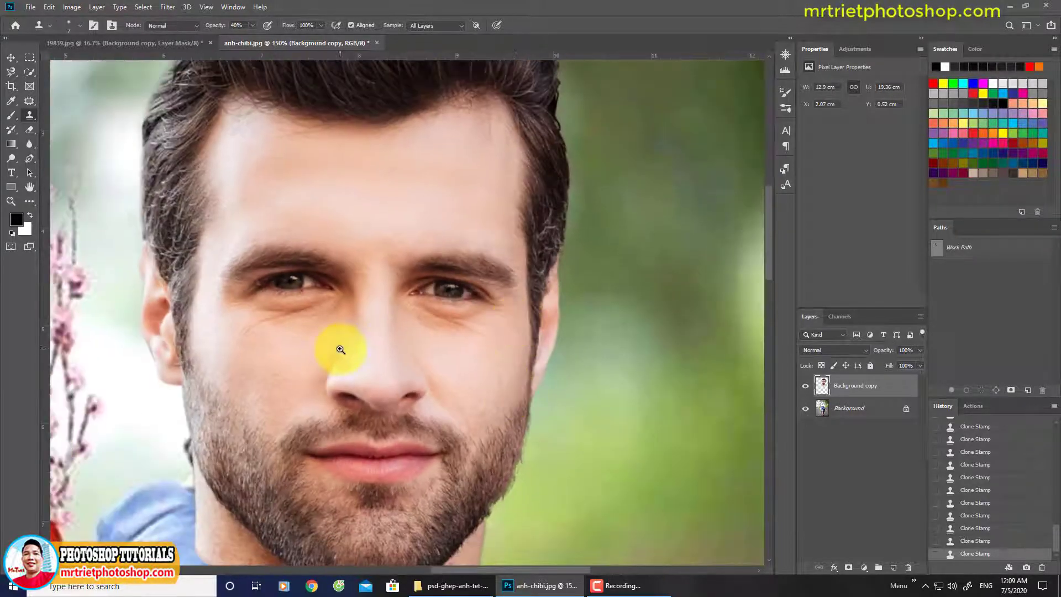
pyautogui.moveTo(343, 350); pyautogui.dragTo(269, 348)
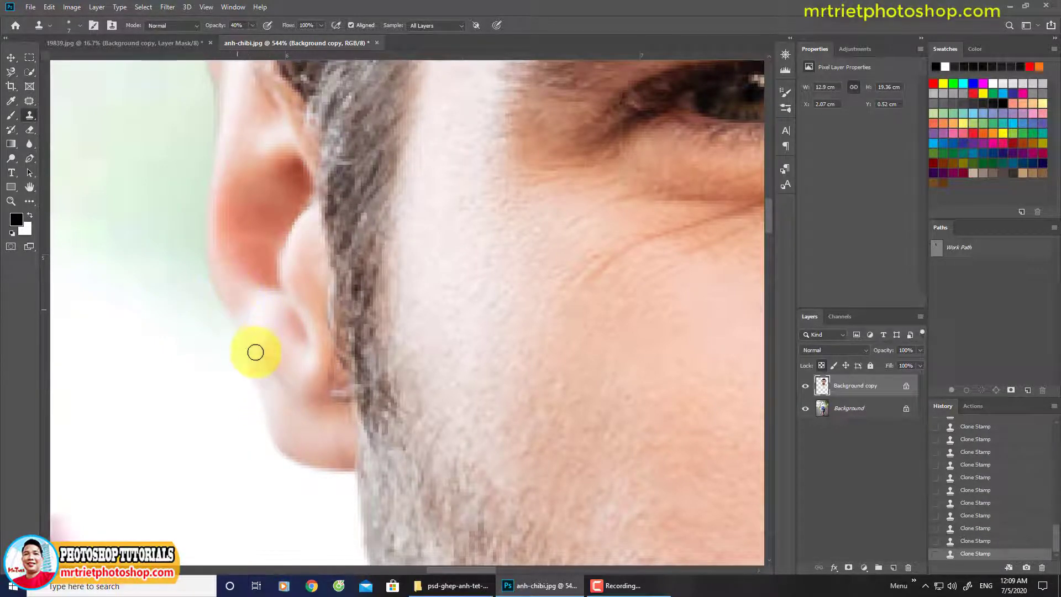
# Scale the head layer down proportionally to 10.23 × 15.35 cm and position the head over the body's collar.
pyautogui.hotkey('ctrl', '0')
pyautogui.press('v')
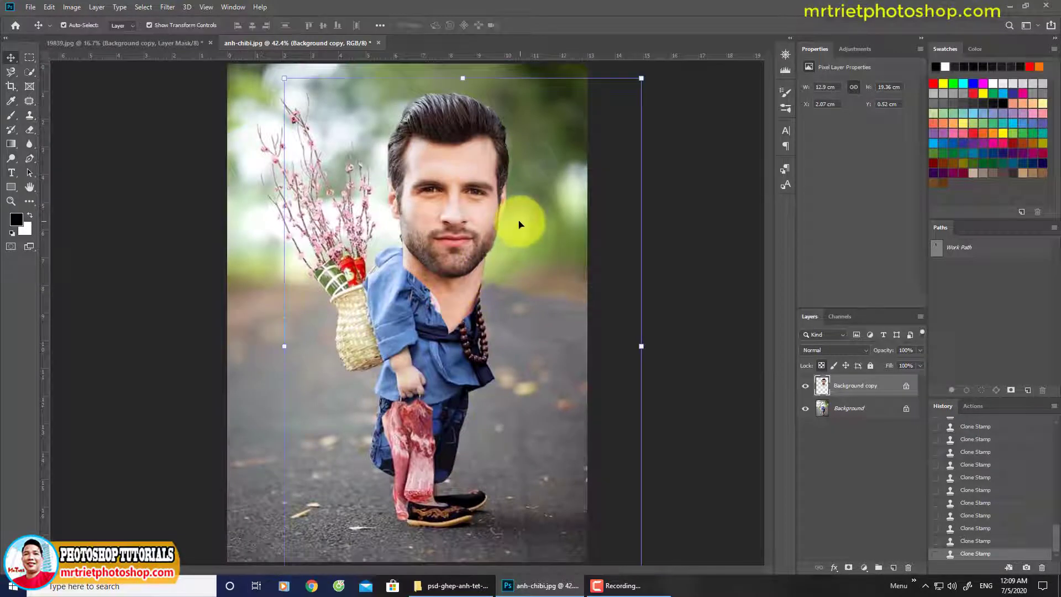
pyautogui.moveTo(641, 78); pyautogui.dragTo(567, 189)
pyautogui.moveTo(444, 257); pyautogui.dragTo(423, 191)
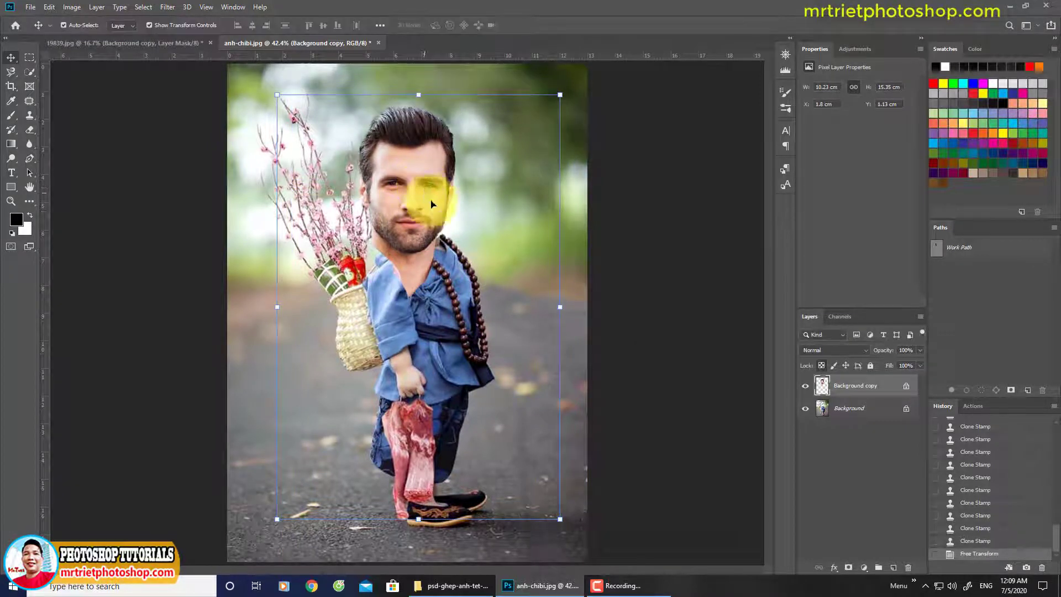
pyautogui.press('Return')
pyautogui.press('j')
pyautogui.moveTo(464, 113)
pyautogui.mouseDown()
pyautogui.moveTo(329, 156)
pyautogui.moveTo(364, 314)
pyautogui.moveTo(492, 209)
pyautogui.moveTo(492, 160)
pyautogui.mouseUp()
pyautogui.hotkey('ctrl', 'd')
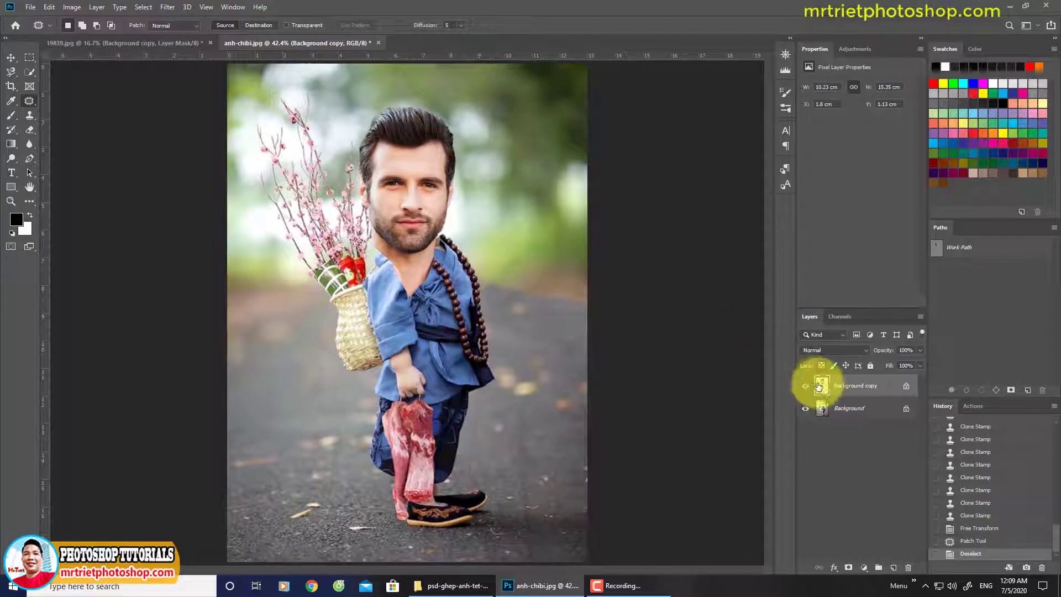
# Select everything outside the head, unlock the layer's transparent pixels, and clear the feathered selection to soften the cutout edge.
pyautogui.keyDown('ctrl'); pyautogui.click(823, 386); pyautogui.keyUp('ctrl')
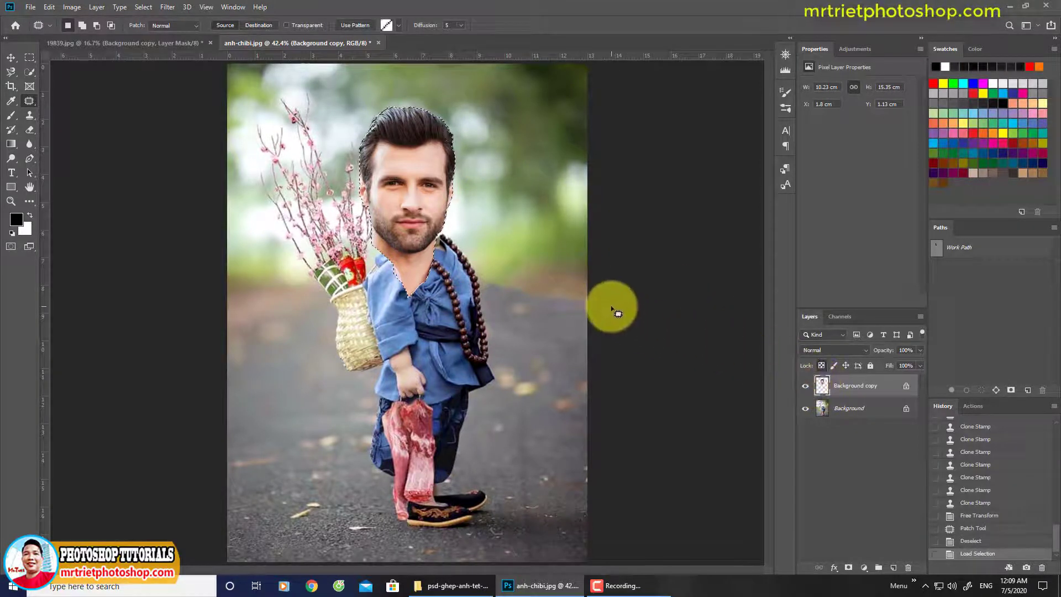
pyautogui.hotkey('ctrl', 'shift', 'i')
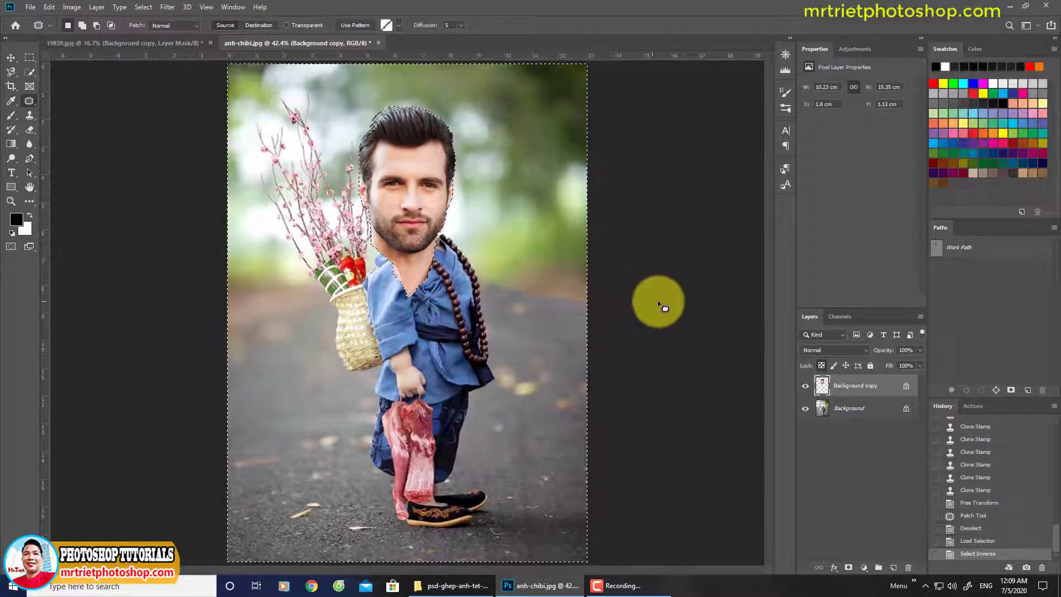
pyautogui.click(818, 366)
pyautogui.hotkey('shift', 'F6')
pyautogui.press('Return')
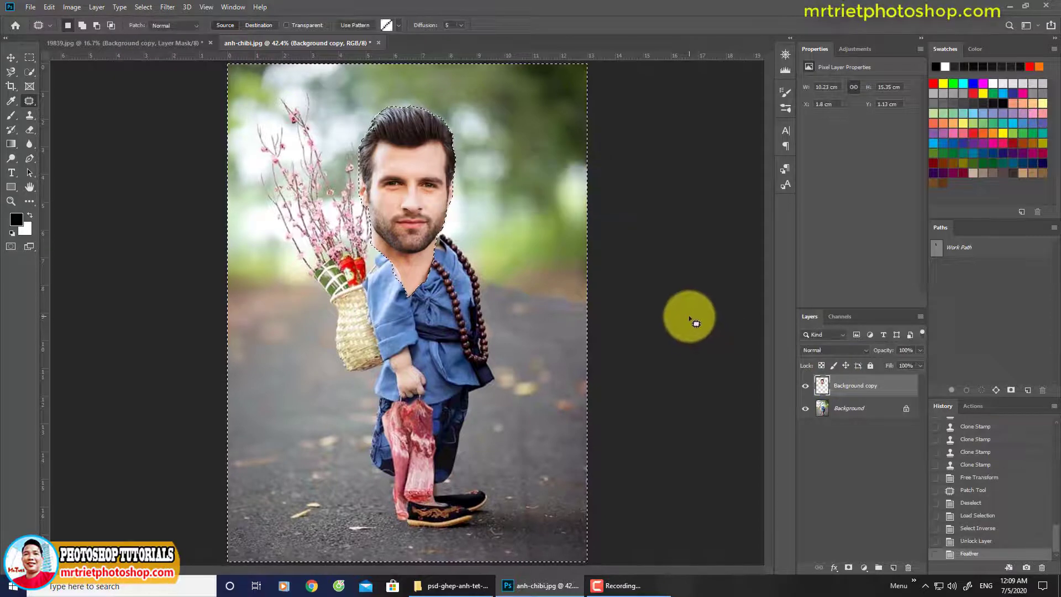
pyautogui.hotkey('ctrl', 'd')
pyautogui.press('v')
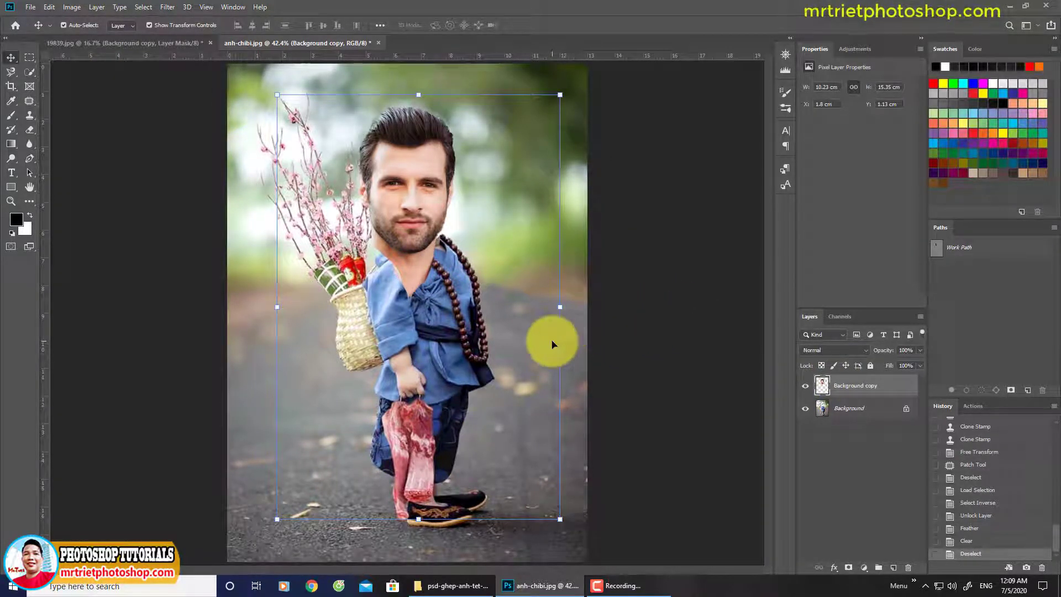
# Clear the head layer's leftover pixels below the neck with a wide rectangular selection.
pyautogui.press('j')
pyautogui.scroll(1, 407, 249)
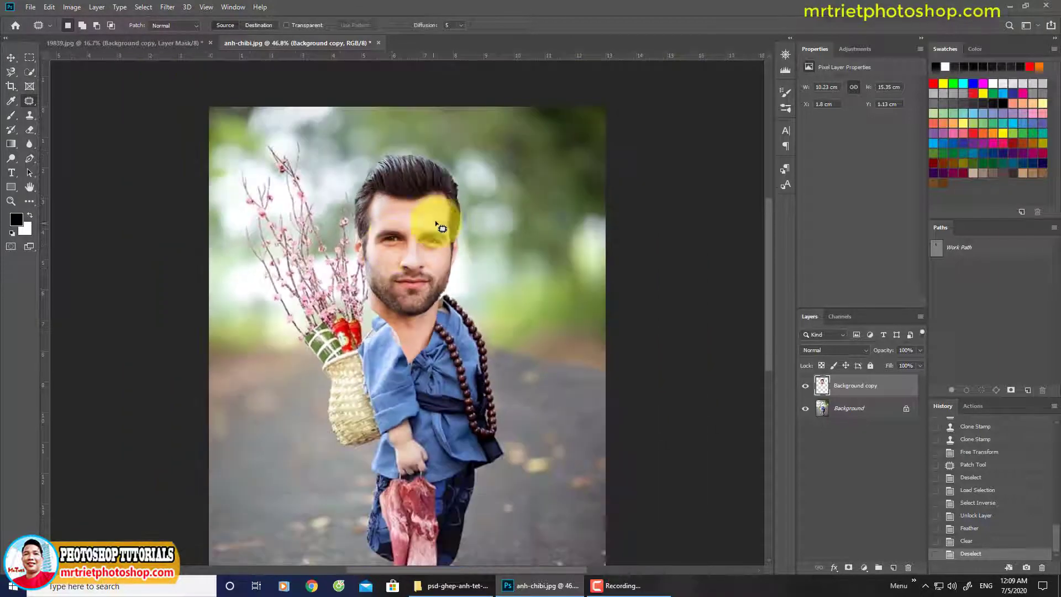
pyautogui.press('m')
pyautogui.scroll(-3, 475, 243)
pyautogui.moveTo(224, 305); pyautogui.dragTo(743, 558)
pyautogui.press('Delete')
pyautogui.hotkey('ctrl', 'd')
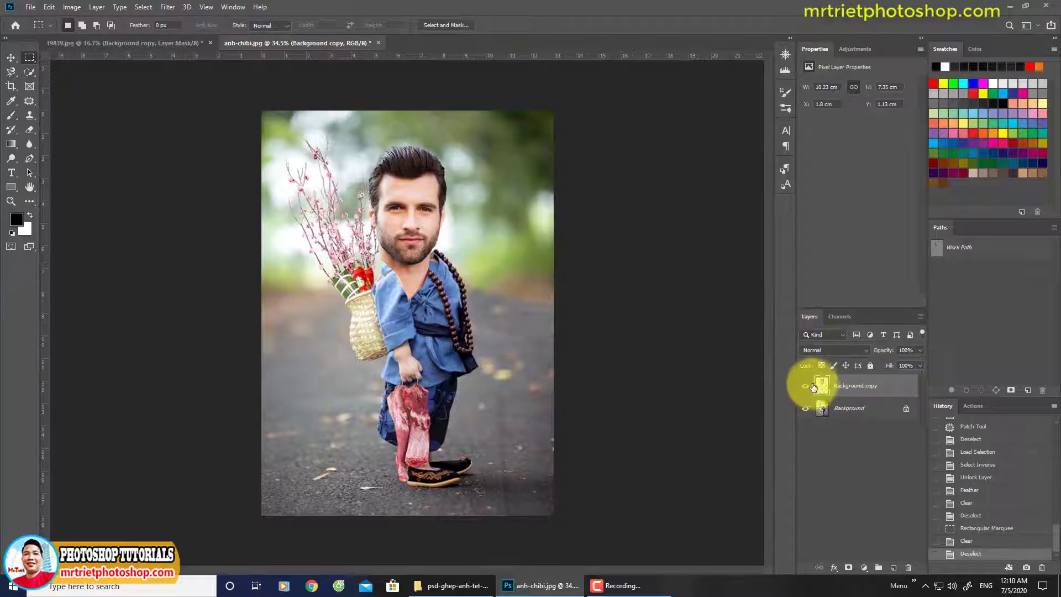
# Examine the head layer for stray pixels by toggling its visibility and loading its outline as a selection.
pyautogui.click(810, 386)
pyautogui.press('v')
pyautogui.click(810, 386)
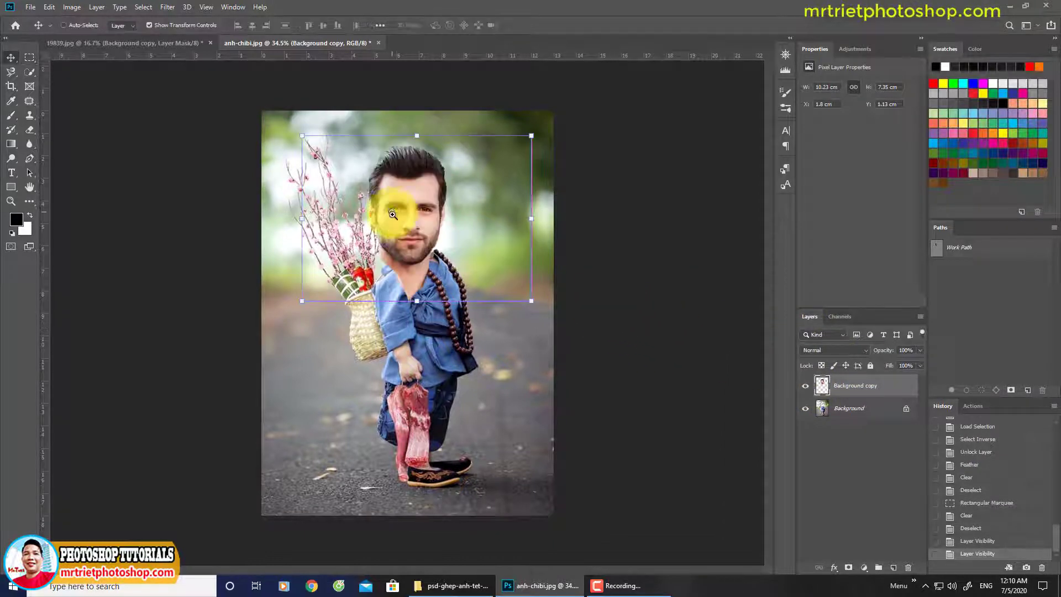
pyautogui.moveTo(399, 215); pyautogui.dragTo(411, 255)
pyautogui.moveTo(423, 170); pyautogui.dragTo(436, 248)
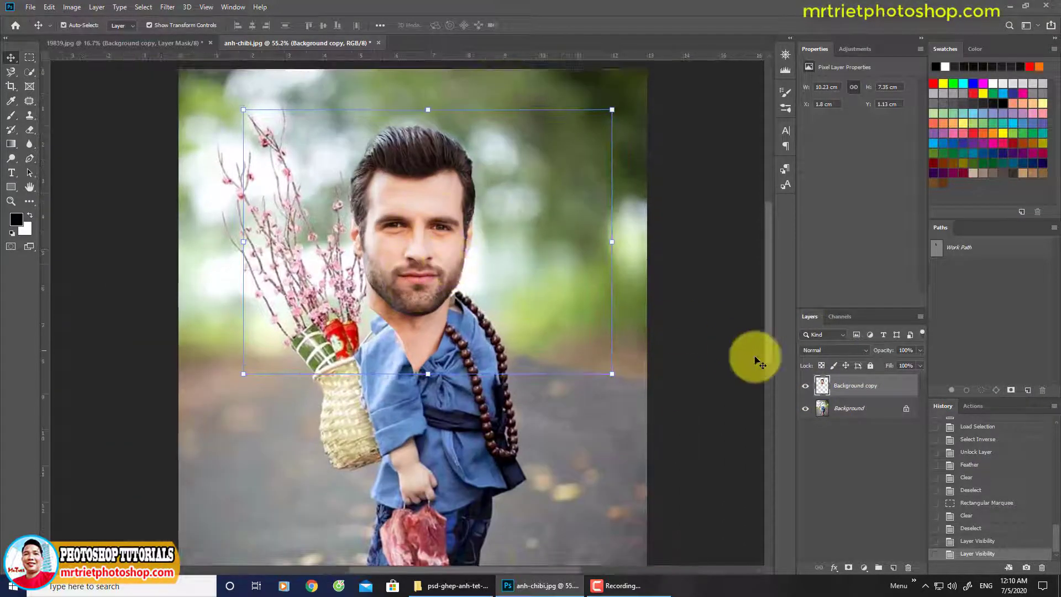
pyautogui.keyDown('ctrl'); pyautogui.click(822, 387); pyautogui.keyUp('ctrl')
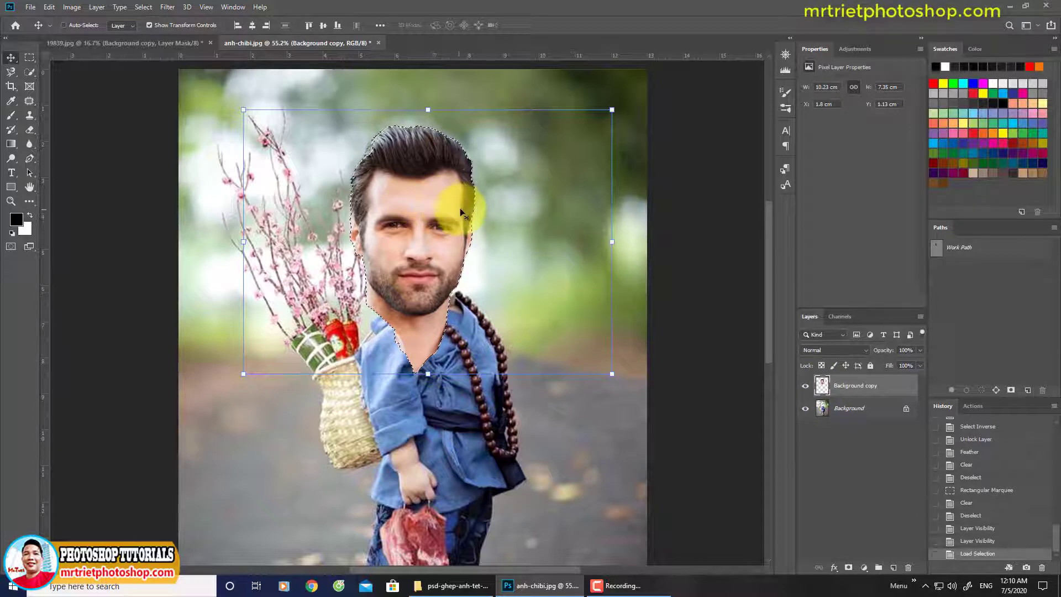
pyautogui.hotkey('ctrl', 'd')
pyautogui.moveTo(431, 217); pyautogui.dragTo(467, 249)
# Clear the head layer's stray pixels on both sides of the head and above the hair using rectangular selections.
pyautogui.press('m')
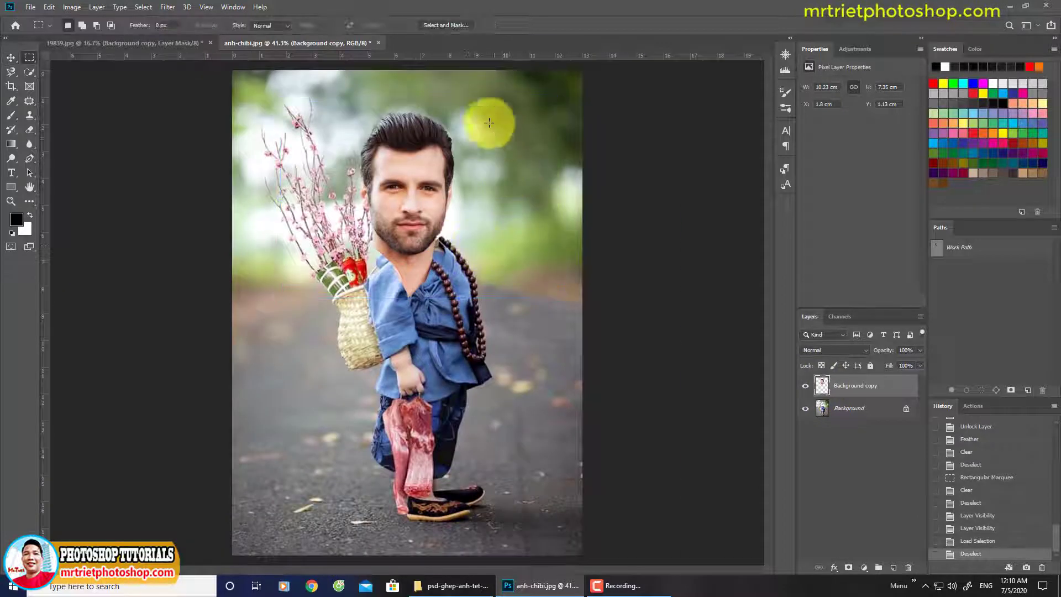
pyautogui.moveTo(456, 83); pyautogui.dragTo(753, 500)
pyautogui.press('Delete')
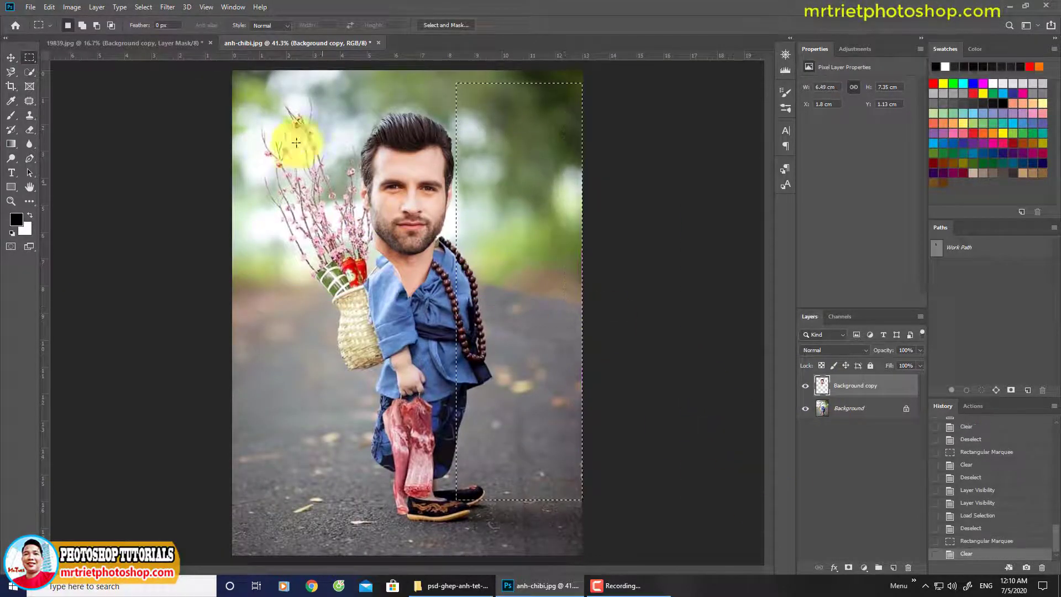
pyautogui.moveTo(235, 69); pyautogui.dragTo(353, 387)
pyautogui.press('Delete')
pyautogui.hotkey('ctrl', 'd')
pyautogui.moveTo(232, 71); pyautogui.dragTo(646, 101)
pyautogui.press('Delete')
pyautogui.hotkey('ctrl', 'd')
# Move the head slightly down and to the right so the neck sits in the shirt collar.
pyautogui.press('v')
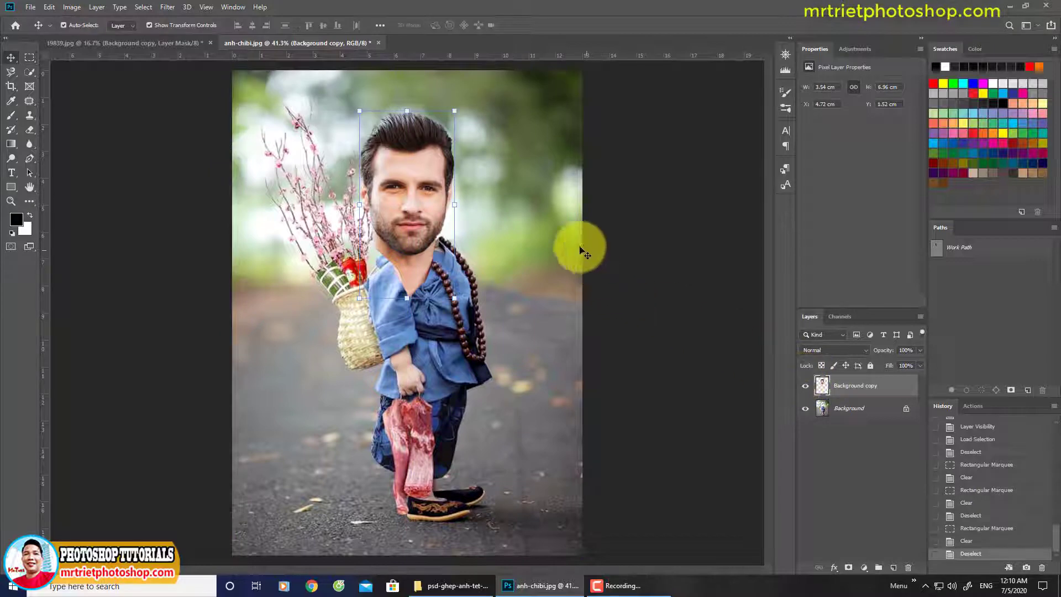
pyautogui.moveTo(408, 202); pyautogui.dragTo(436, 271)
pyautogui.moveTo(410, 221); pyautogui.dragTo(467, 328)
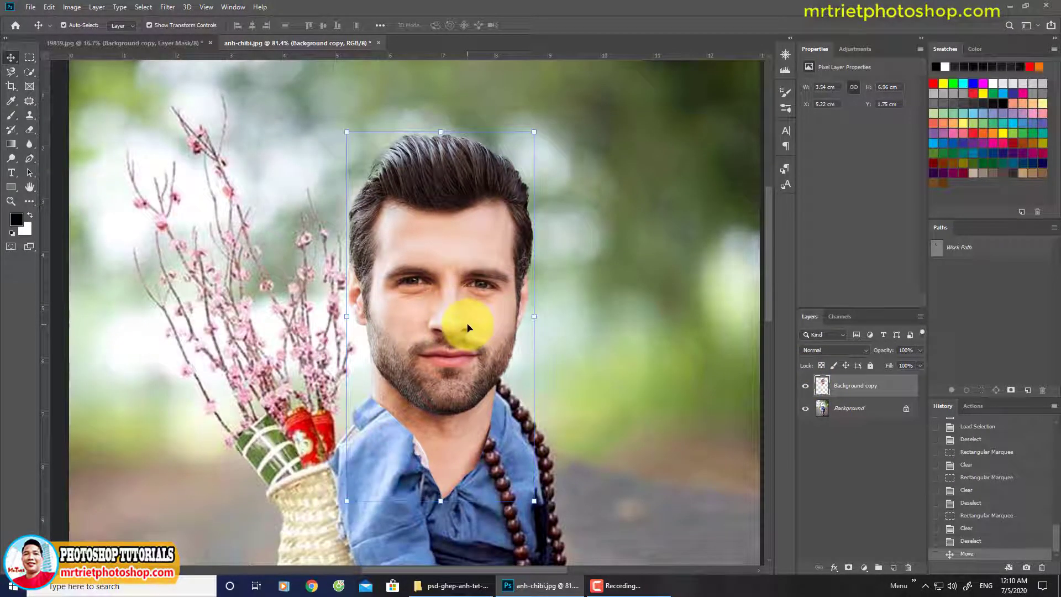
# Hide the head layer and trace the Background's left-hand shoulder and upper beads with the Pen tool, undoing misplaced anchor points.
pyautogui.click(805, 386)
pyautogui.moveTo(486, 372); pyautogui.dragTo(606, 397)
pyautogui.press('p')
pyautogui.click(850, 419)
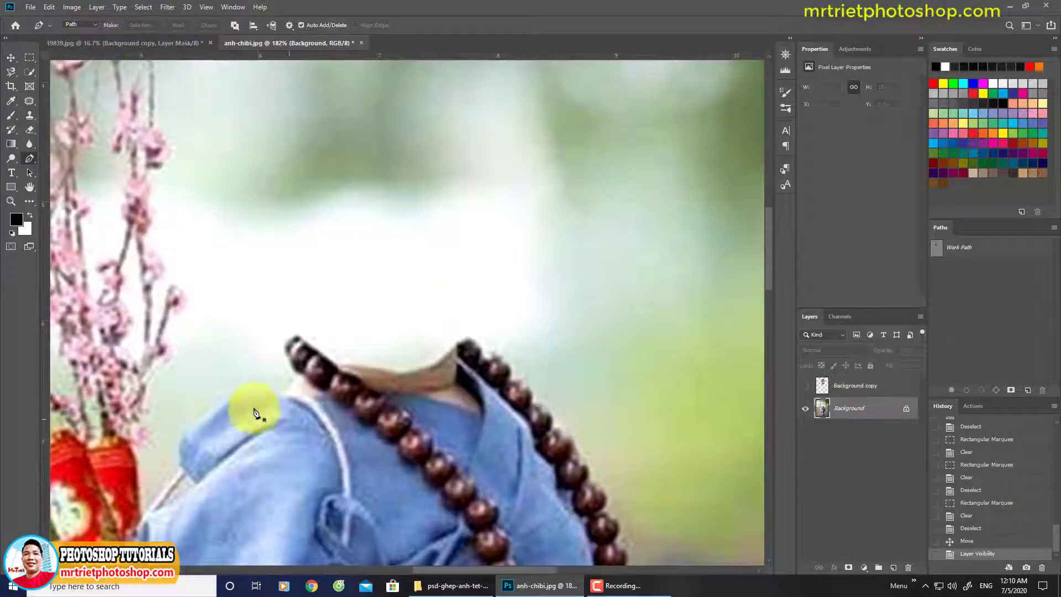
pyautogui.moveTo(183, 476); pyautogui.dragTo(180, 451)
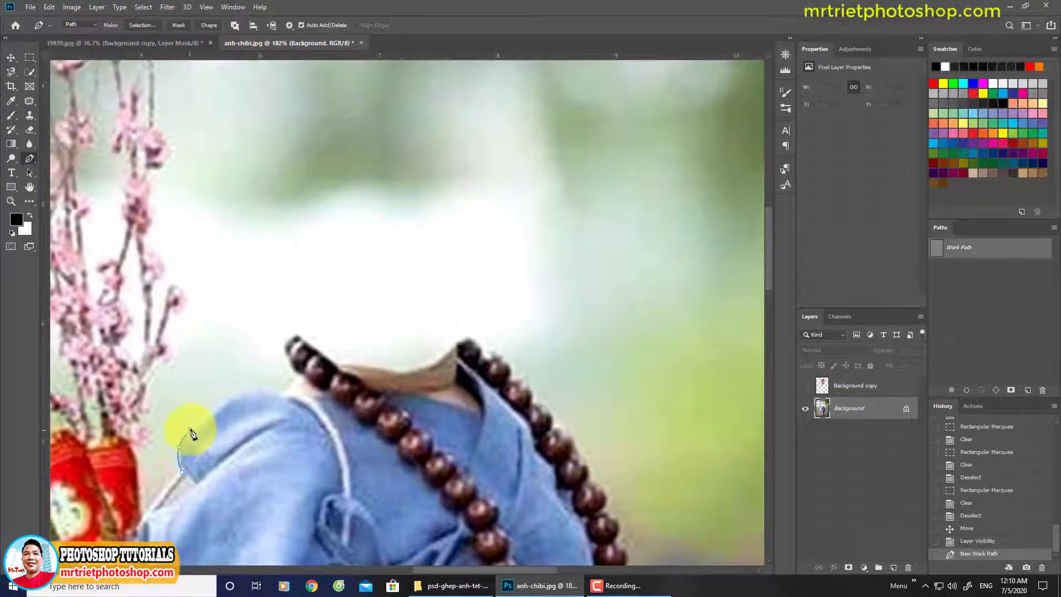
pyautogui.hotkey('ctrl', 'z')
pyautogui.moveTo(241, 385); pyautogui.dragTo(312, 381)
pyautogui.hotkey('ctrl', 'z')
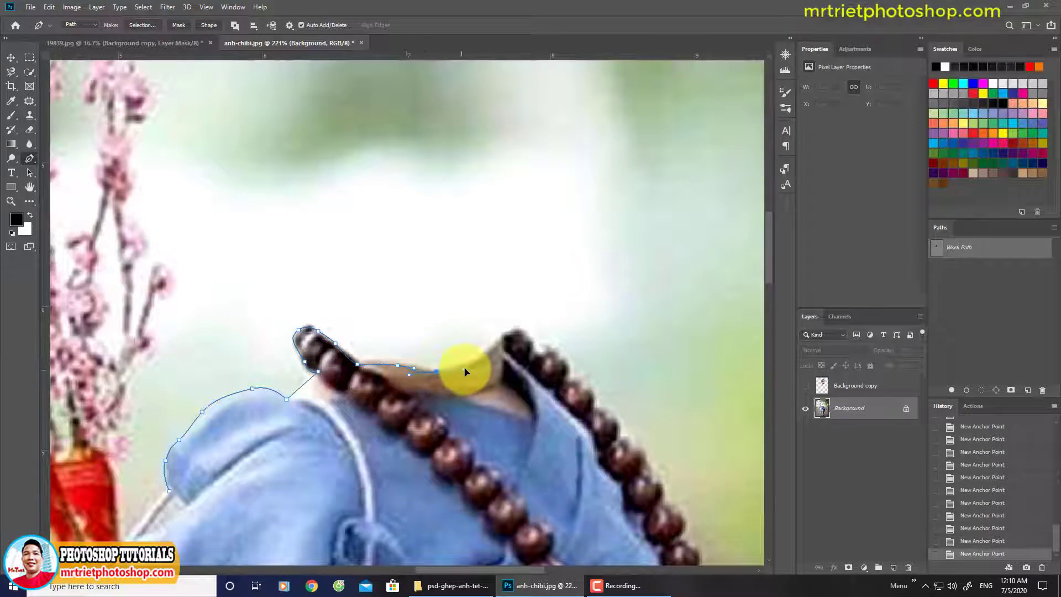
# Continue the path along the neck opening and around the first right-hand beads, replacing misplaced anchor points.
pyautogui.hotkey('ctrl', 'z')
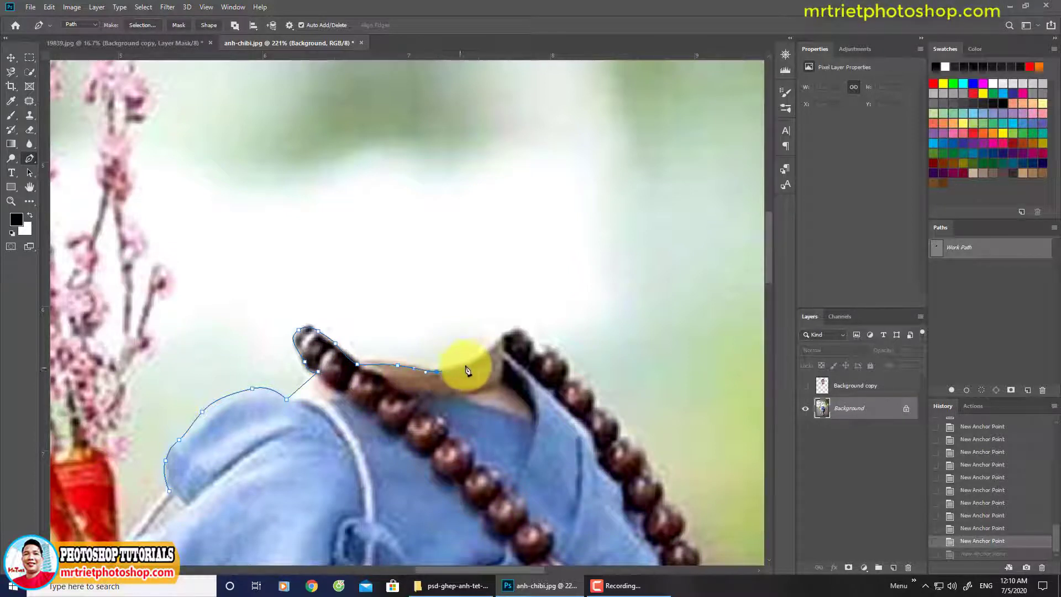
pyautogui.click(485, 358)
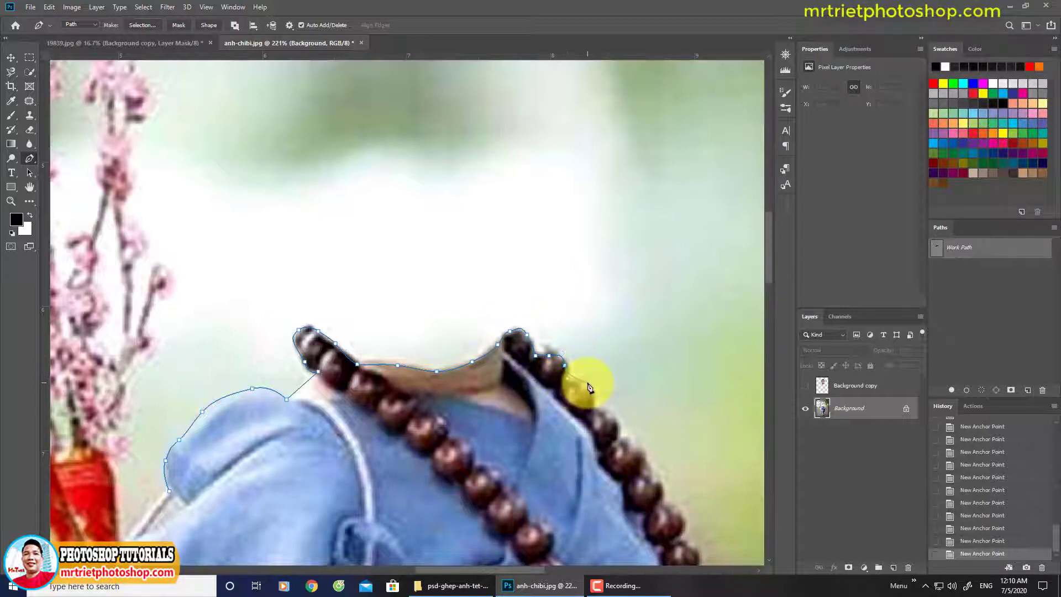
pyautogui.hotkey('ctrl', 'z')
pyautogui.click(567, 379)
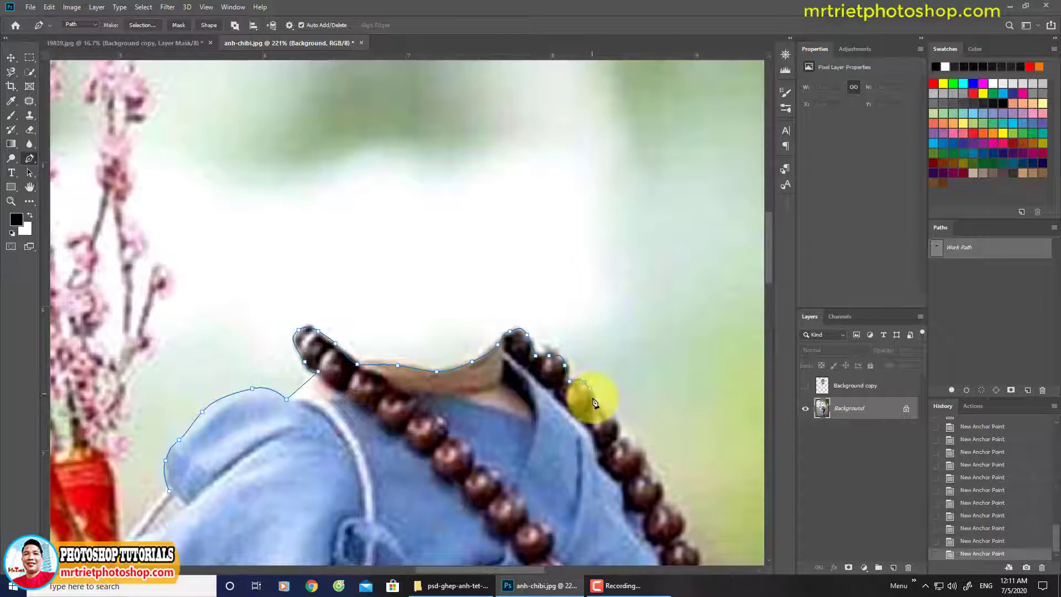
# Extend the path loosely outside the right-hand beads, across the chest and back over the basket toward the left-hand shoulder.
pyautogui.scroll(-5, 594, 418)
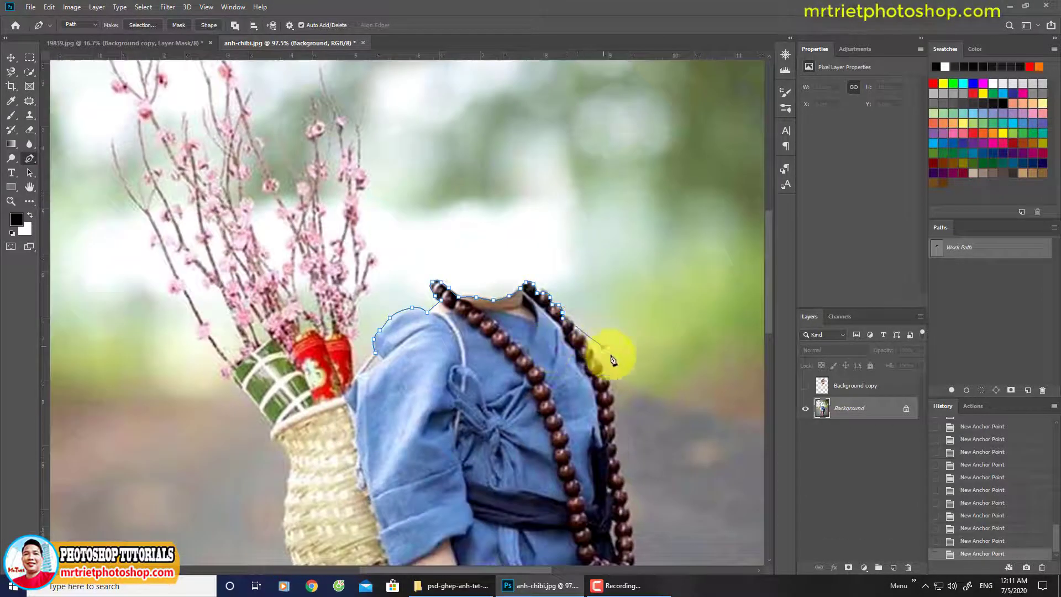
pyautogui.click(603, 347)
pyautogui.click(639, 403)
pyautogui.click(658, 442)
pyautogui.click(648, 474)
pyautogui.click(408, 497)
pyautogui.click(298, 482)
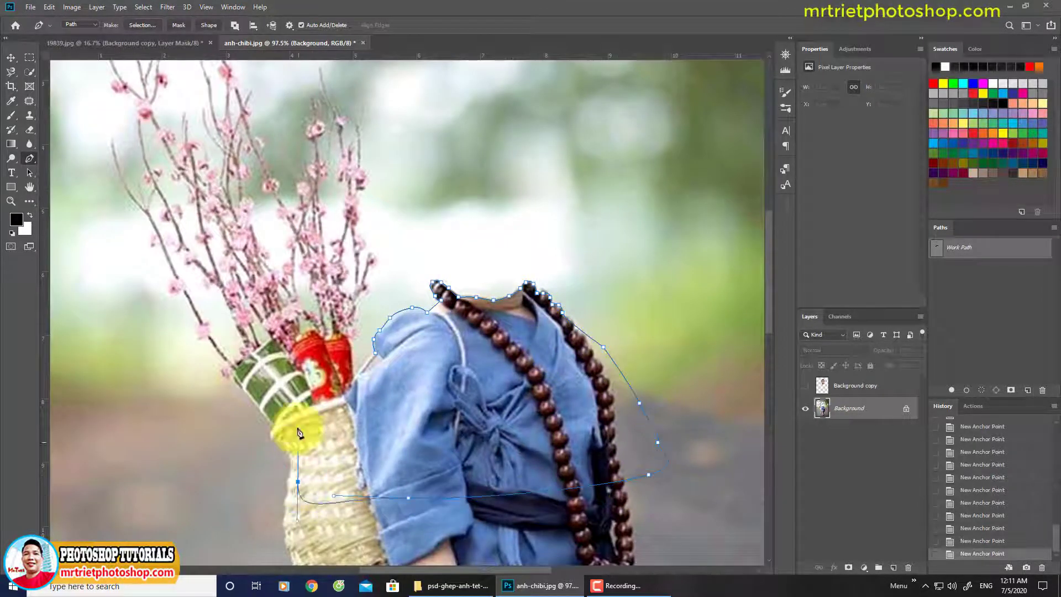
pyautogui.click(297, 400)
pyautogui.click(323, 365)
# Copy the traced shirt and beads with a 0.5 px feather to a new layer above the head layer, and show the head.
pyautogui.hotkey('ctrl', 'Return')
pyautogui.hotkey('shift', 'F6')
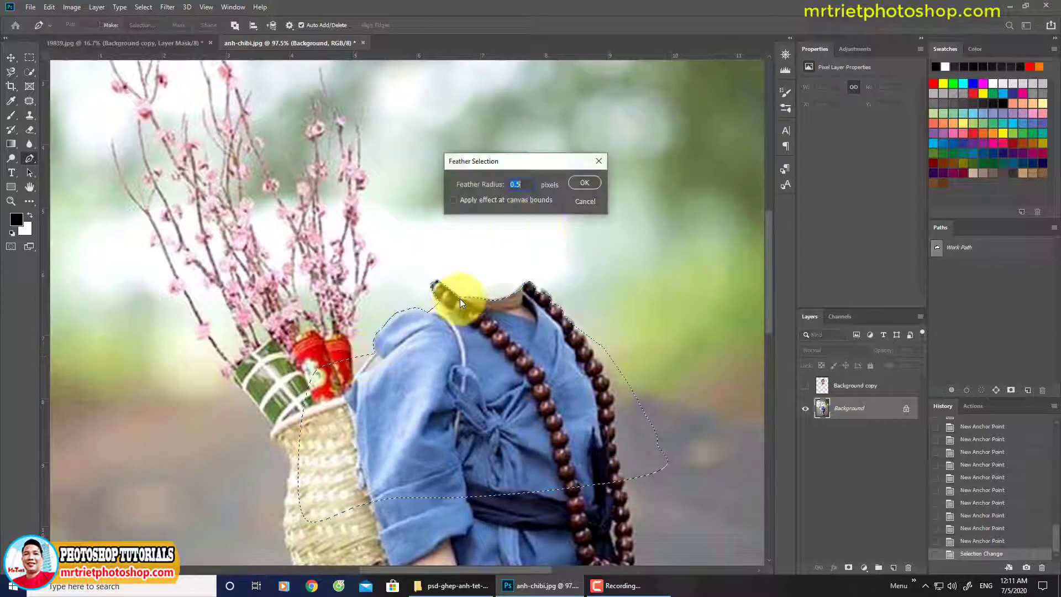
pyautogui.click(575, 183)
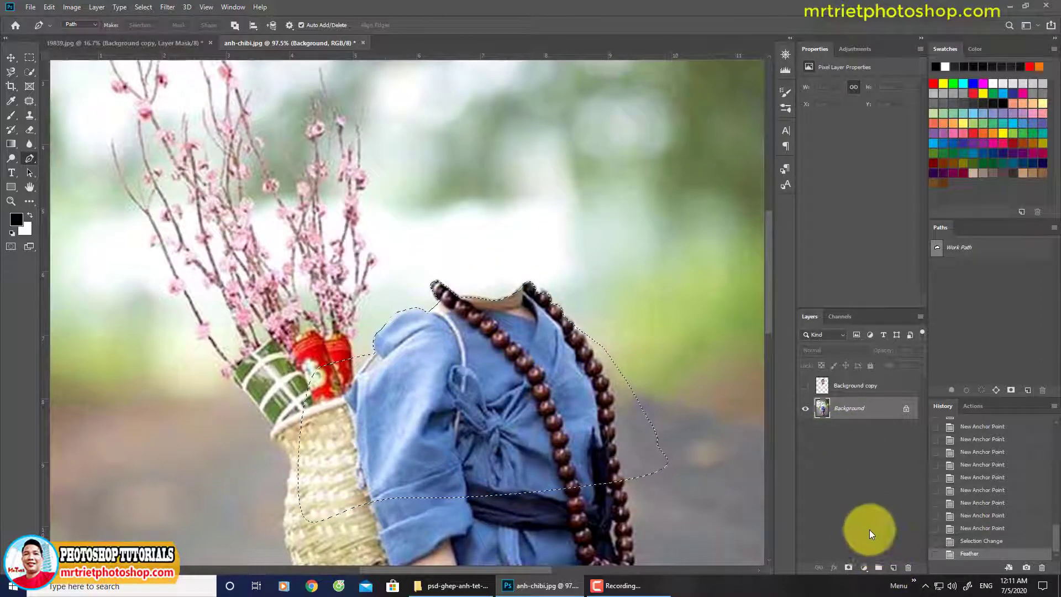
pyautogui.hotkey('ctrl', 'j')
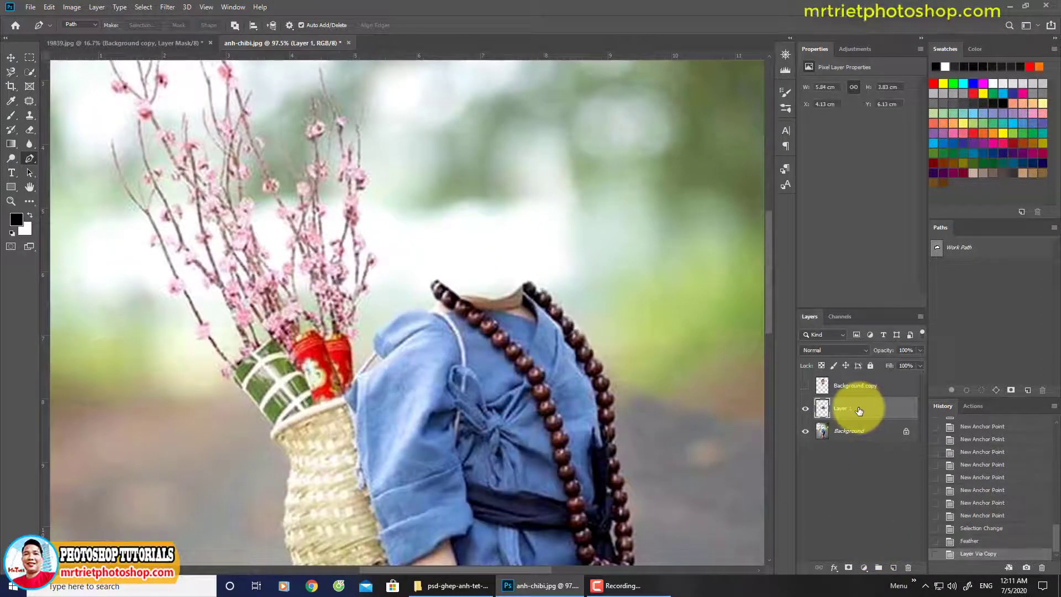
pyautogui.hotkey('ctrl', ']')
pyautogui.click(805, 407)
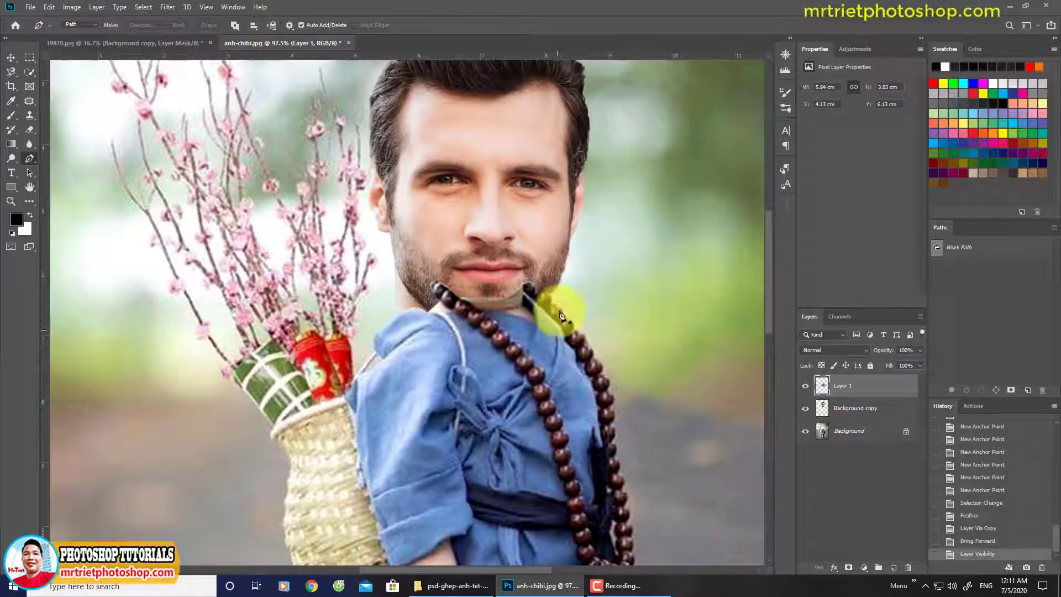
# Scale the head layer down to about 77% and place it over the figure's neck opening.
pyautogui.hotkey('ctrl', 't')
pyautogui.click(856, 413)
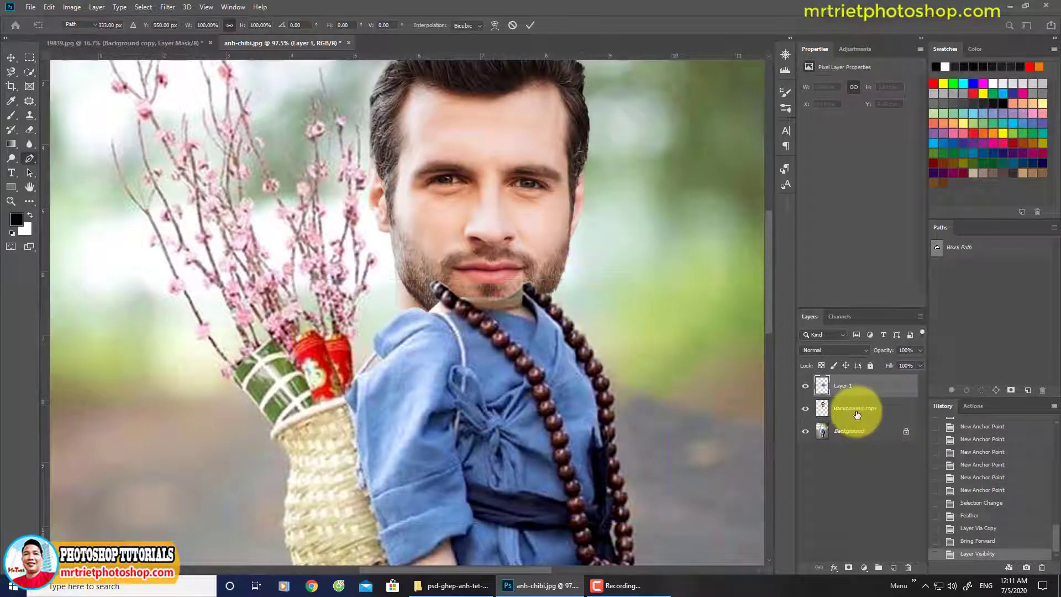
pyautogui.click(11, 57)
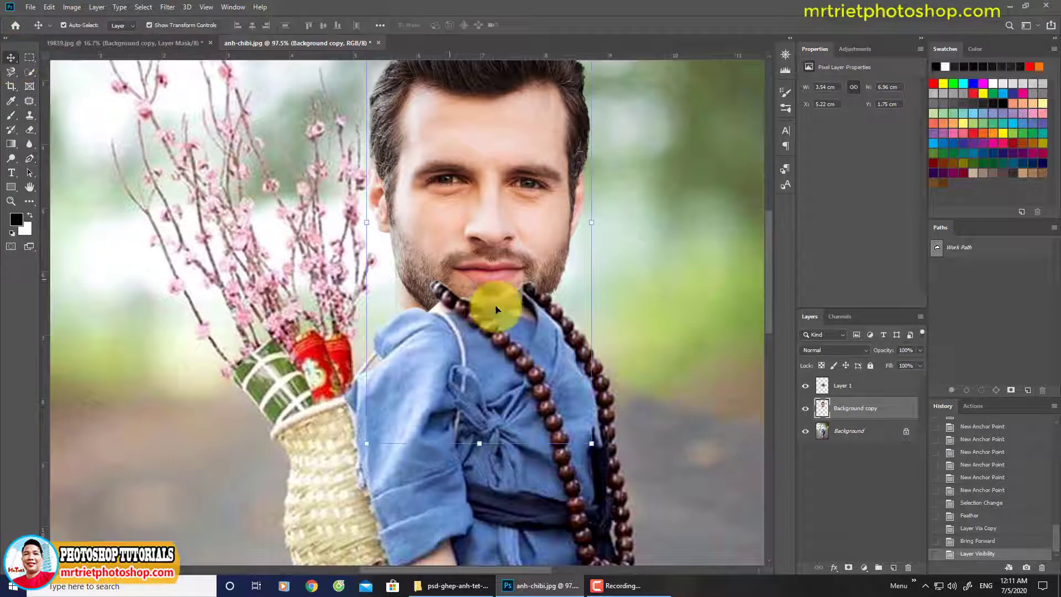
pyautogui.moveTo(594, 442); pyautogui.dragTo(537, 340)
pyautogui.scroll(-3, 503, 378)
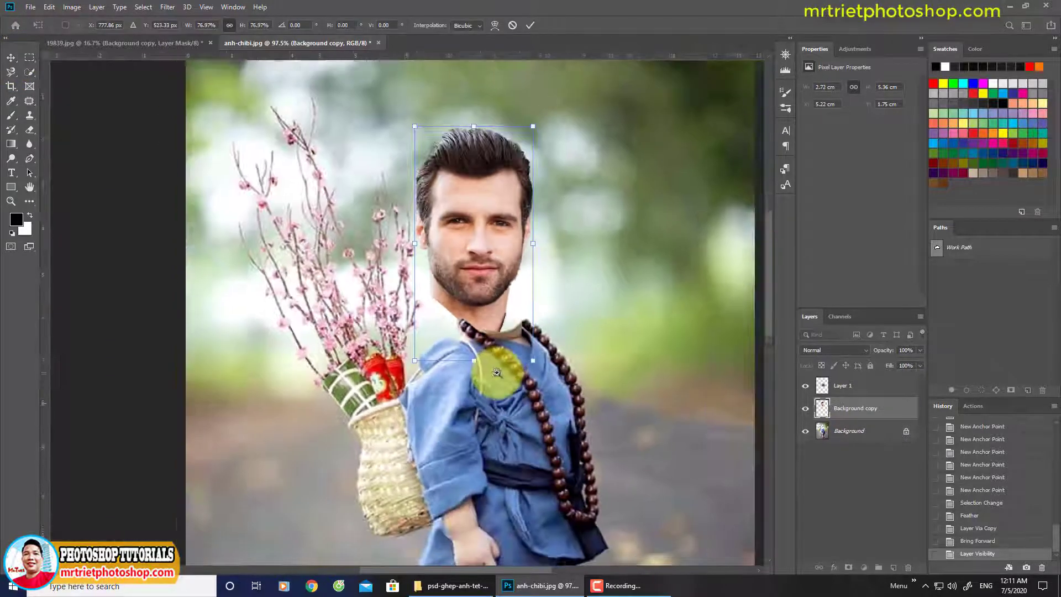
pyautogui.moveTo(509, 415); pyautogui.dragTo(360, 450)
pyautogui.moveTo(359, 280); pyautogui.dragTo(385, 307)
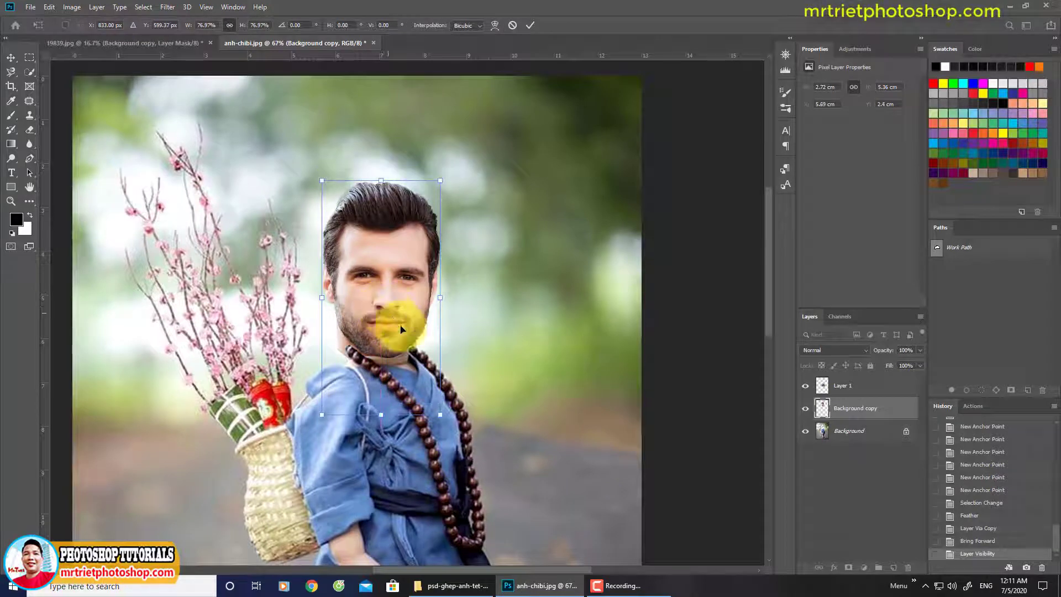
# Fine-tune the head to about 2.73 by 5.37 cm and shift it slightly lower and toward the basket side.
pyautogui.scroll(-3, 397, 332)
pyautogui.scroll(6, 393, 332)
pyautogui.moveTo(413, 382)
pyautogui.mouseDown()
pyautogui.moveTo(415, 355)
pyautogui.moveTo(423, 369)
pyautogui.mouseUp()
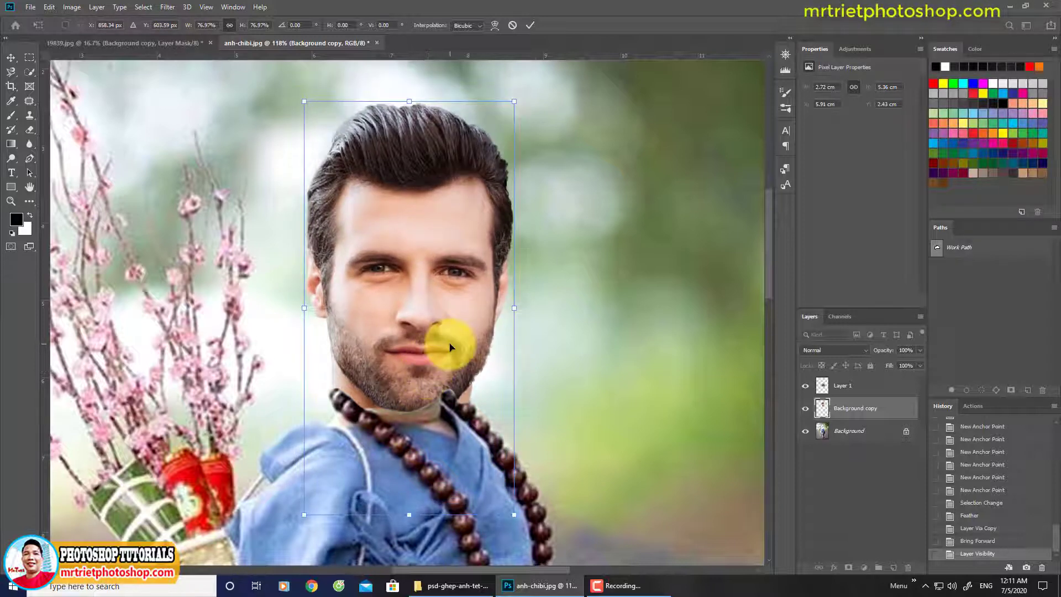
pyautogui.moveTo(513, 515); pyautogui.dragTo(456, 474)
pyautogui.moveTo(525, 533); pyautogui.dragTo(498, 501)
pyautogui.moveTo(424, 473); pyautogui.dragTo(430, 495)
pyautogui.press('Return')
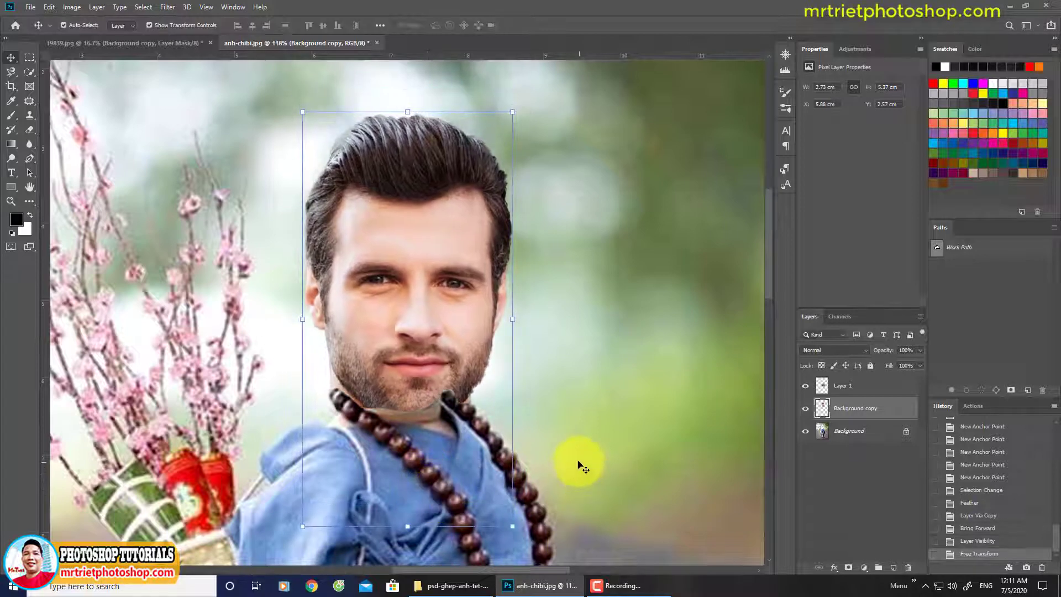
pyautogui.scroll(-3, 398, 334)
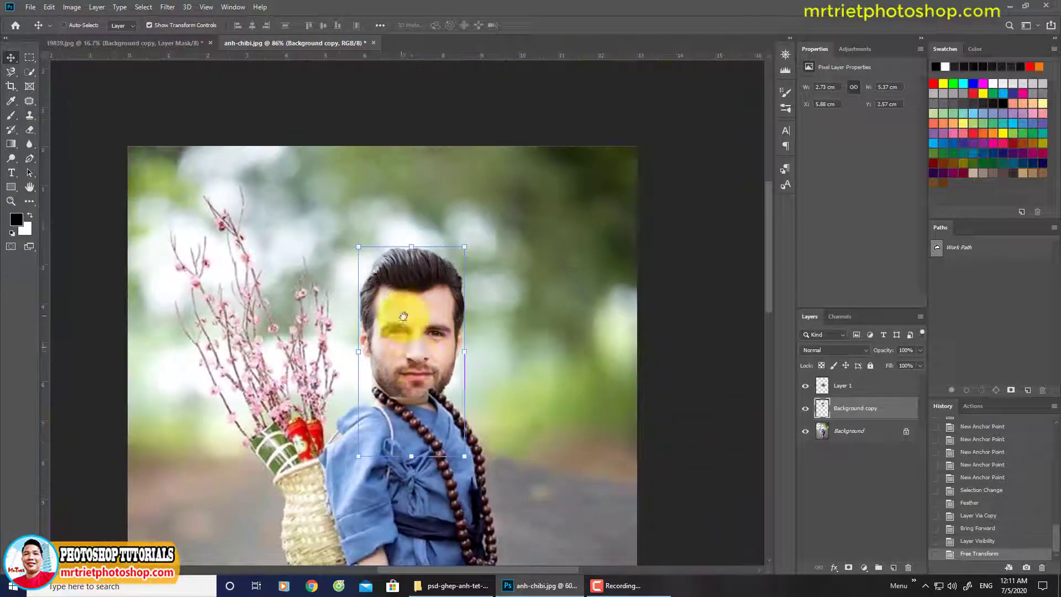
pyautogui.moveTo(403, 316); pyautogui.dragTo(396, 316)
pyautogui.scroll(-3, 411, 356)
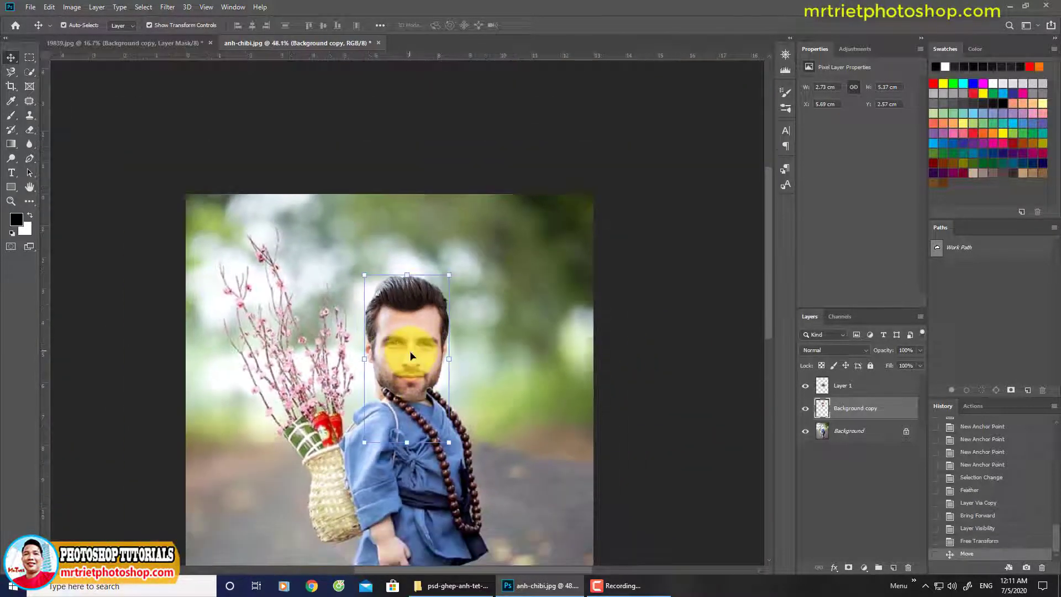
# Rotate the head about 4.45° counterclockwise, realign the chin over the beads and apply the transform.
pyautogui.press('j')
pyautogui.scroll(2, 417, 365)
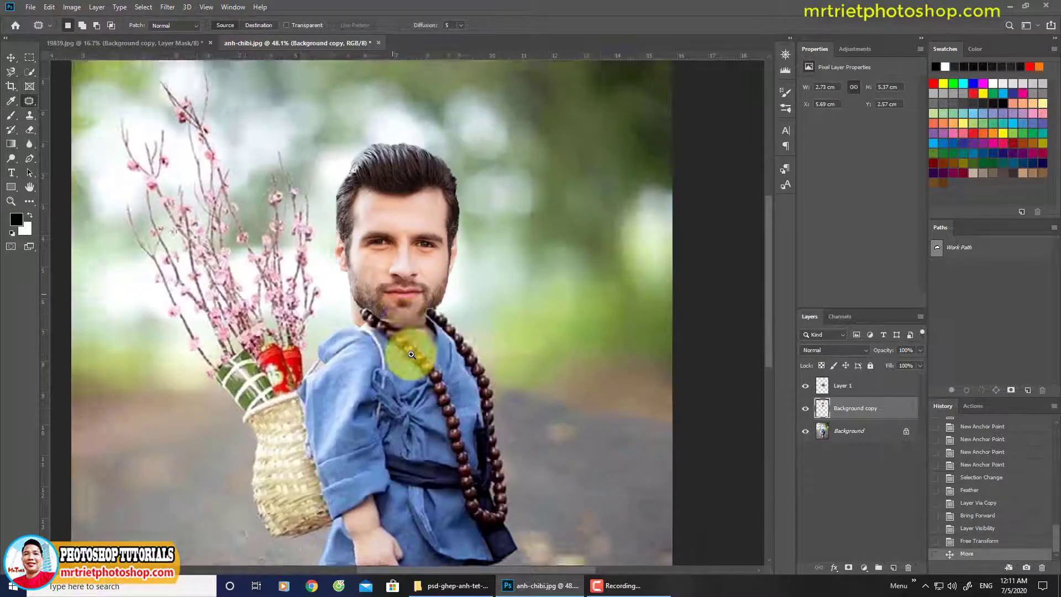
pyautogui.scroll(8, 411, 353)
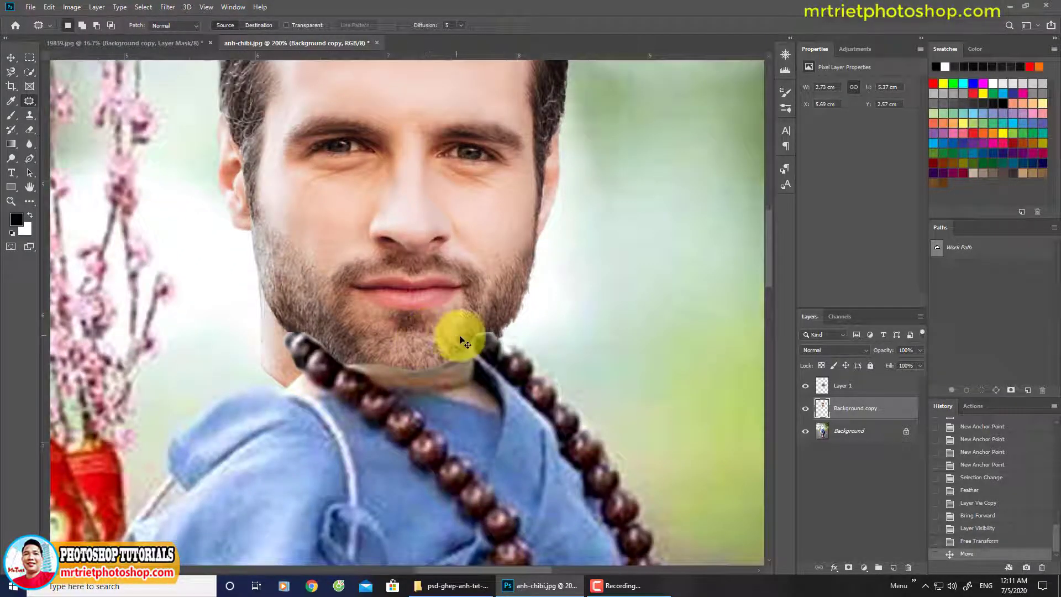
pyautogui.hotkey('ctrl', 't')
pyautogui.moveTo(595, 371); pyautogui.dragTo(607, 353)
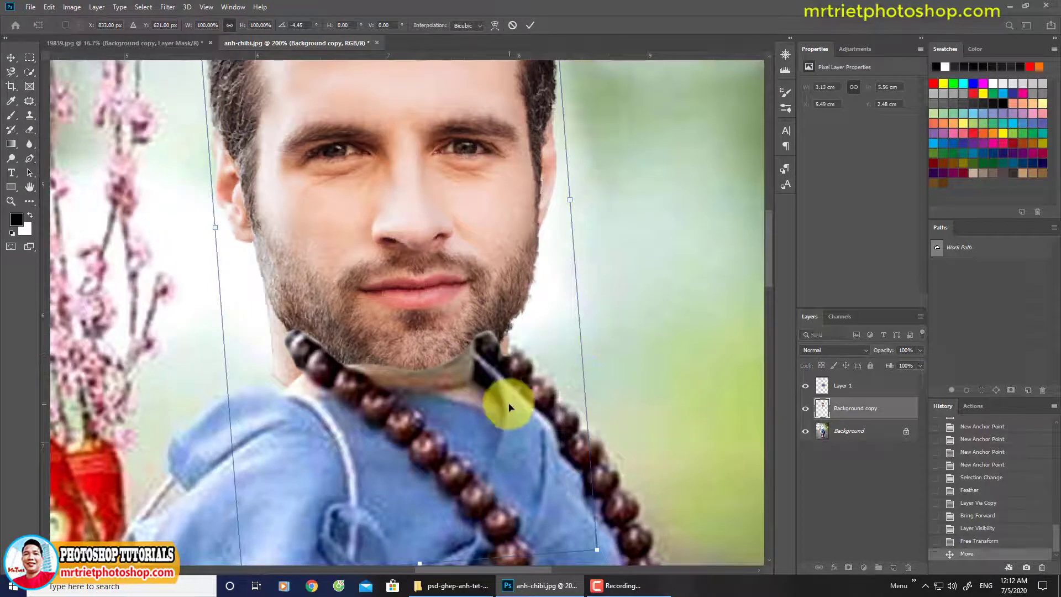
pyautogui.moveTo(504, 403)
pyautogui.mouseDown()
pyautogui.moveTo(501, 369)
pyautogui.moveTo(492, 378)
pyautogui.moveTo(502, 399)
pyautogui.mouseUp()
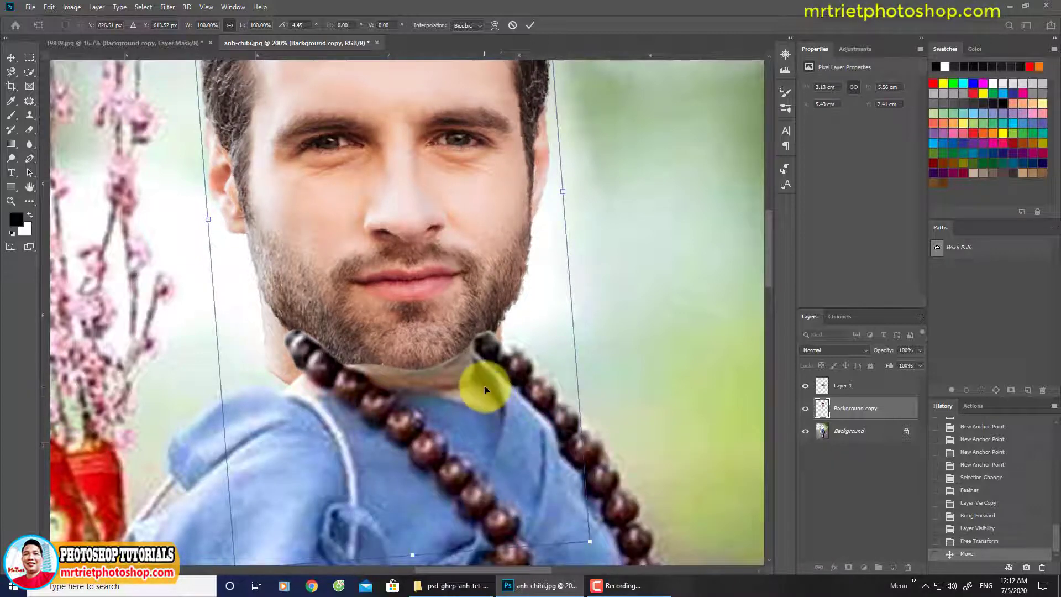
pyautogui.moveTo(429, 340); pyautogui.dragTo(400, 275)
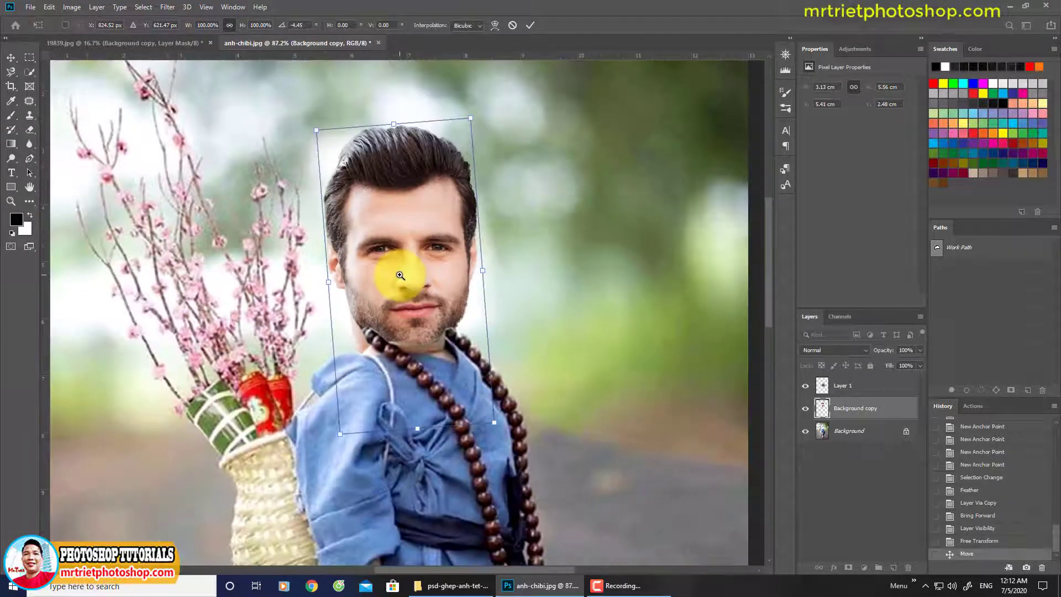
pyautogui.press('Return')
pyautogui.press('j')
# Bring the head layer in front of the shirt-and-beads copy and add a layer mask to it.
pyautogui.hotkey('ctrl', ']')
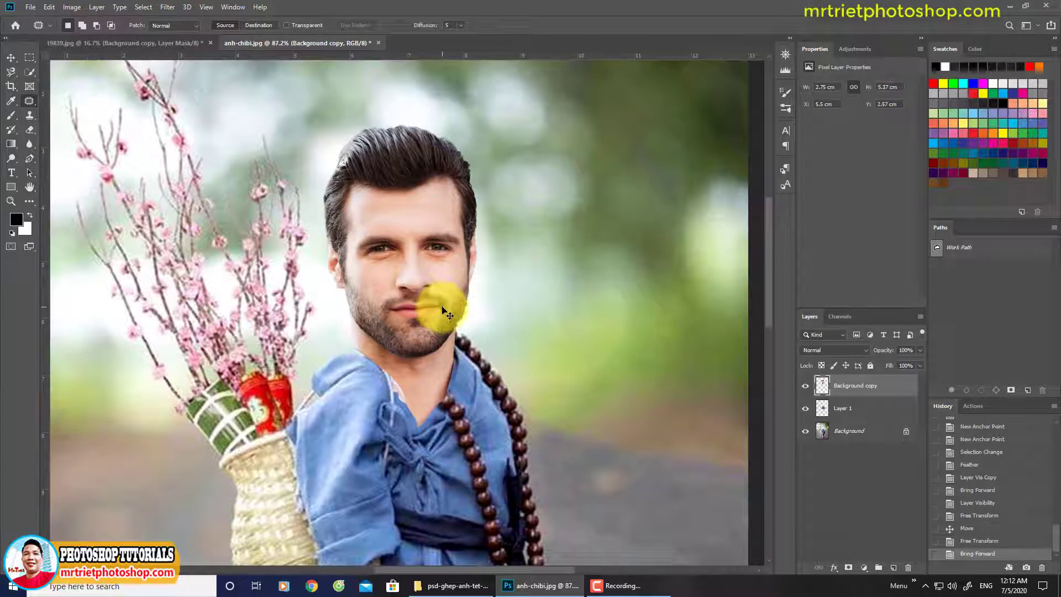
pyautogui.moveTo(379, 338); pyautogui.dragTo(386, 375)
pyautogui.click(848, 567)
# Trace the lower edge of the beard with the Pen tool from below the left-hand ear around the chin.
pyautogui.moveTo(370, 339); pyautogui.dragTo(379, 362)
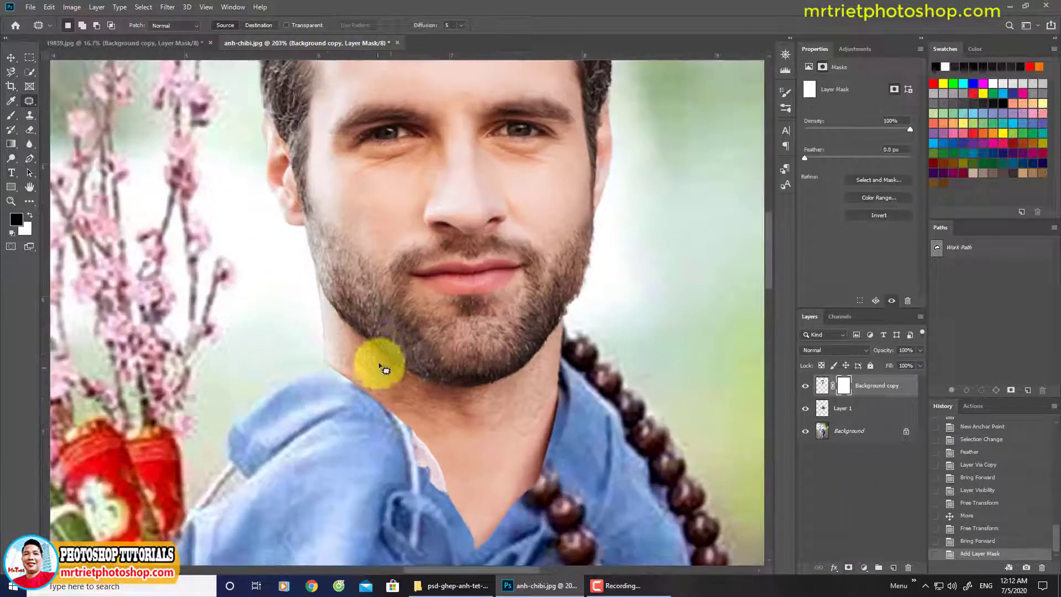
pyautogui.press('p')
pyautogui.moveTo(317, 284); pyautogui.dragTo(348, 329)
pyautogui.click(296, 230)
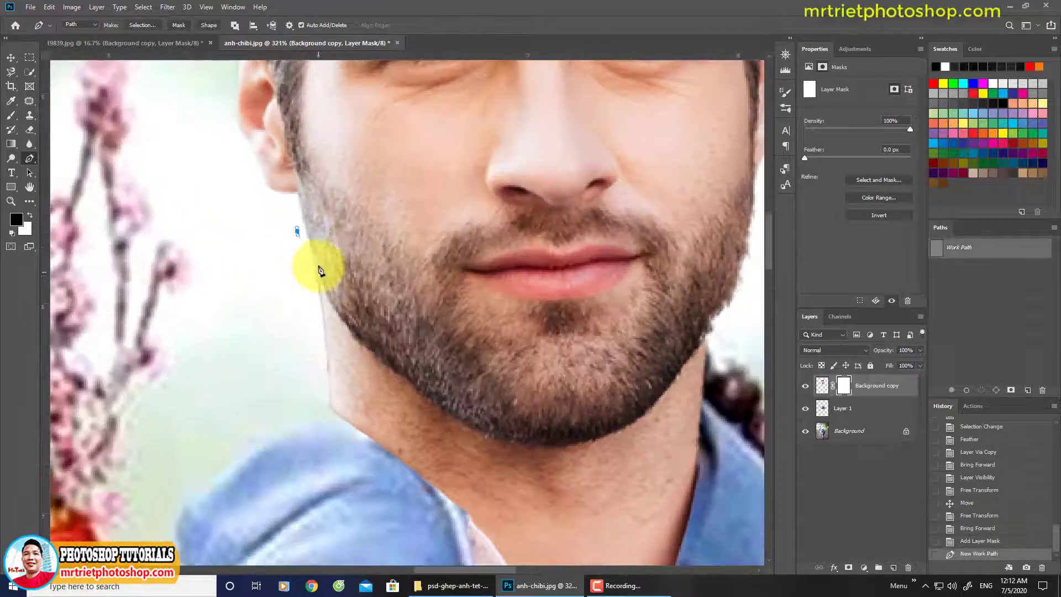
pyautogui.moveTo(319, 268); pyautogui.dragTo(327, 288)
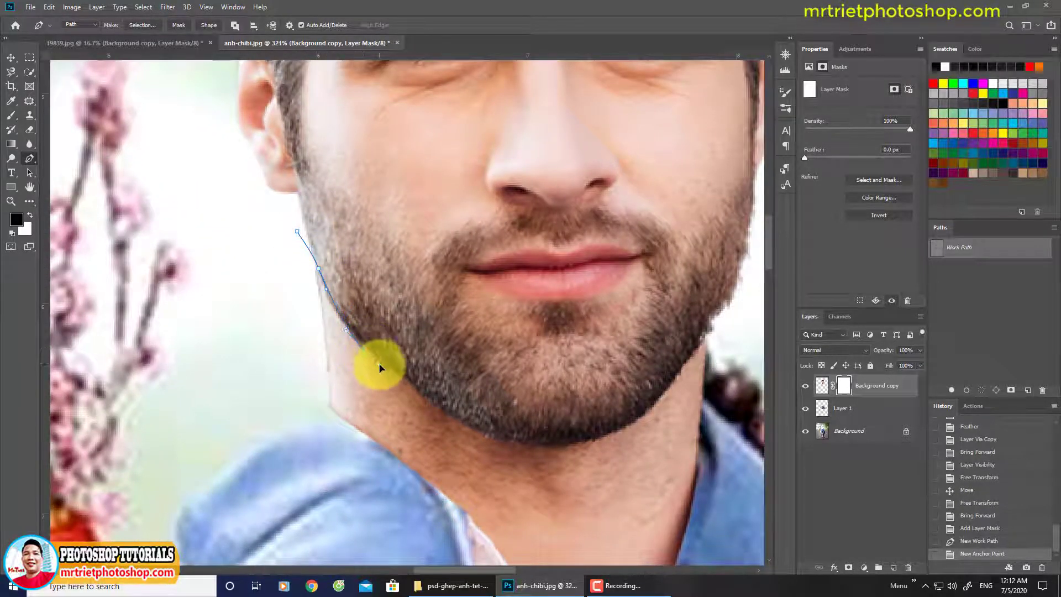
pyautogui.moveTo(379, 364); pyautogui.dragTo(429, 401)
pyautogui.moveTo(474, 431); pyautogui.dragTo(665, 392)
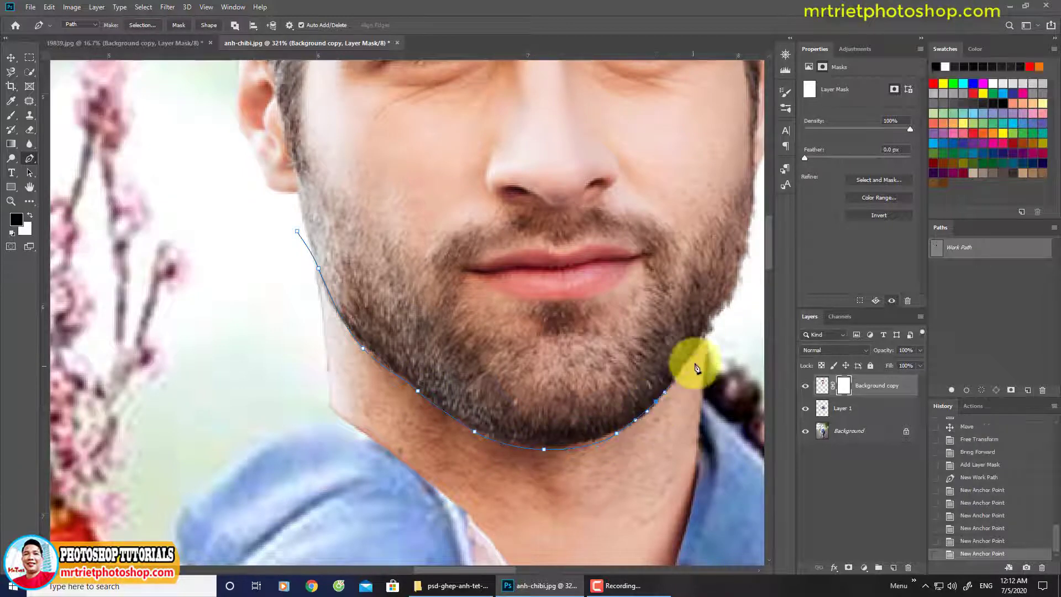
# Extend the path past the right-hand jaw and loosely around the neck, across the shirt and up beside the blossoms.
pyautogui.moveTo(706, 330); pyautogui.dragTo(747, 363)
pyautogui.hotkey('ctrl', 'z')
pyautogui.click(735, 342)
pyautogui.scroll(-4, 714, 453)
pyautogui.moveTo(713, 454); pyautogui.dragTo(637, 223)
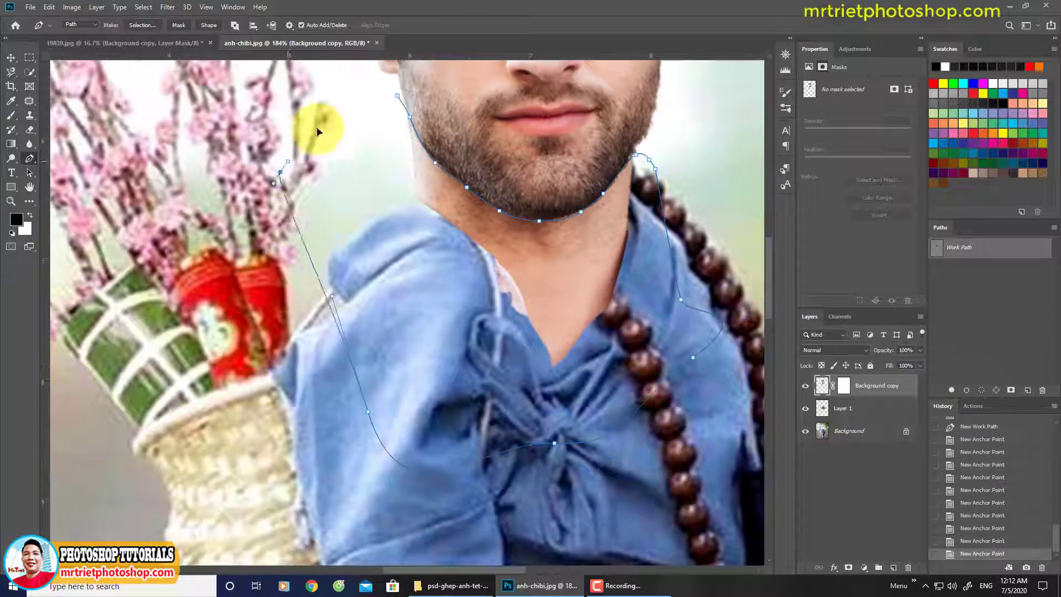
# Convert the path to a feathered selection, hide the neck area in the head layer's mask with black, and deselect.
pyautogui.hotkey('ctrl', 'Return')
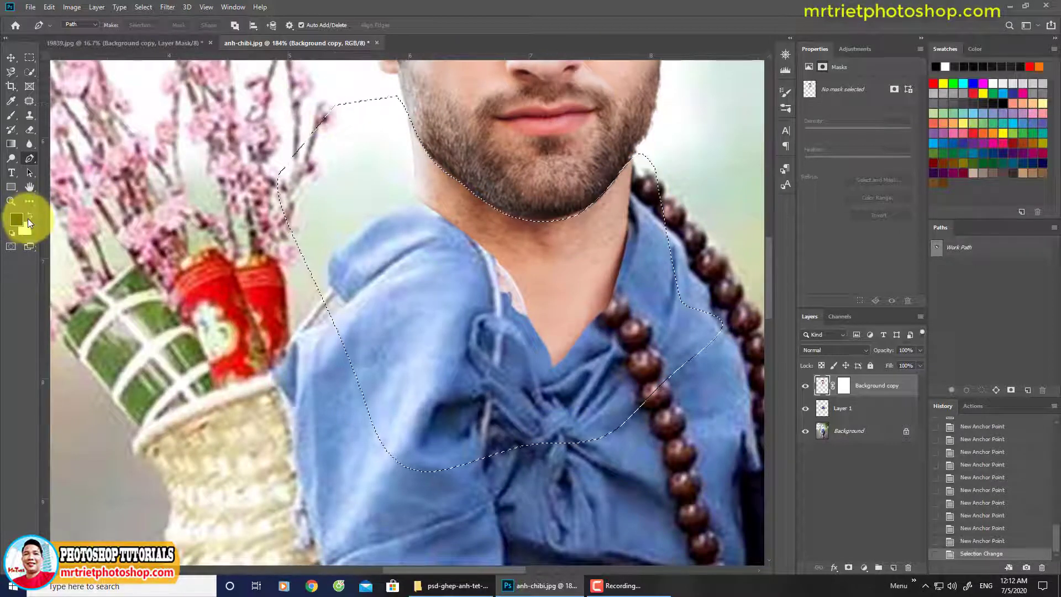
pyautogui.hotkey('shift', 'F6')
pyautogui.press('Return')
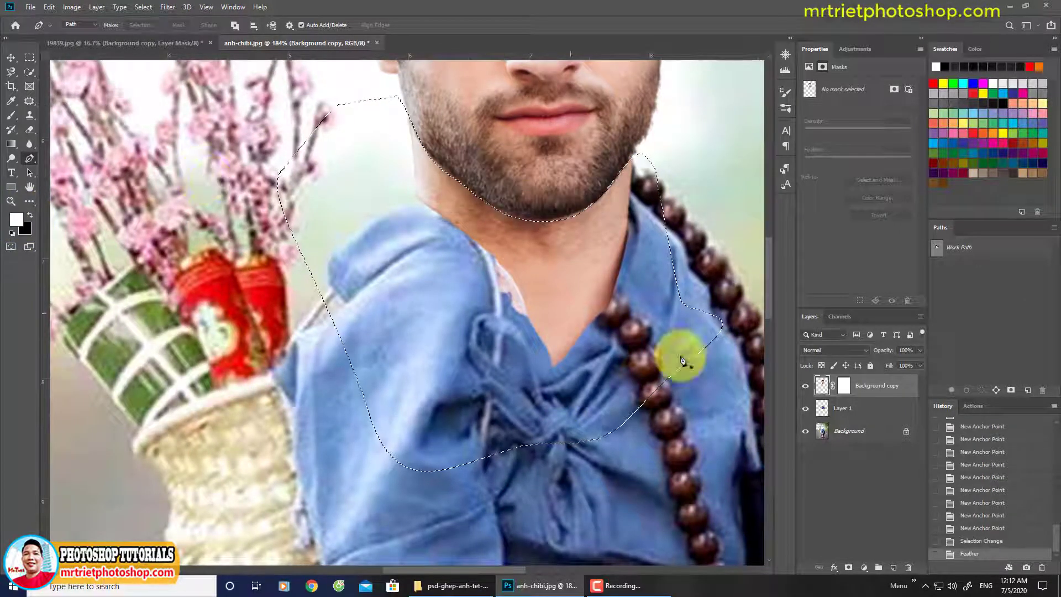
pyautogui.click(843, 386)
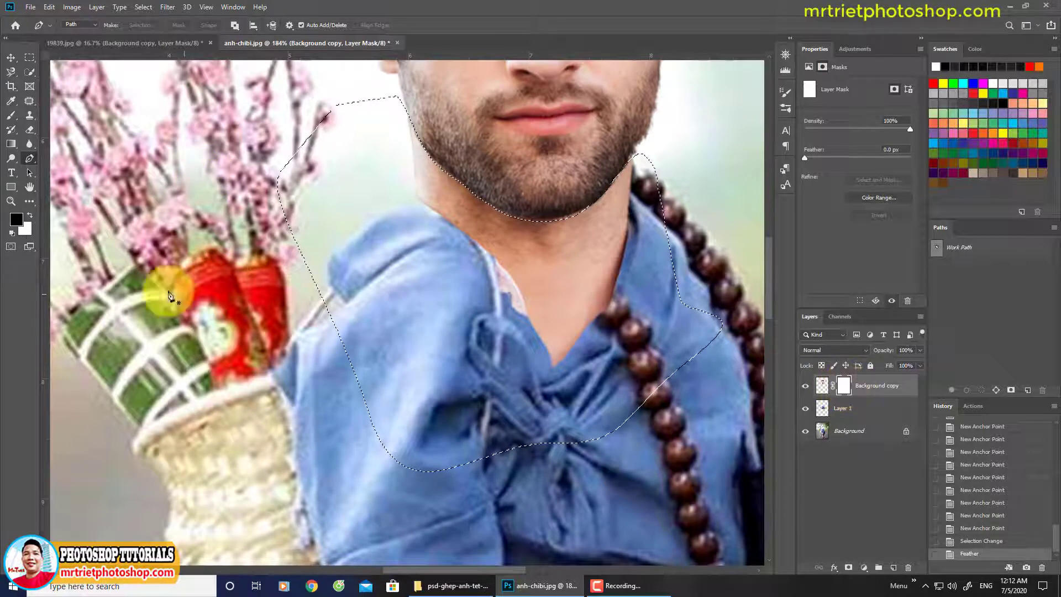
pyautogui.press('Delete')
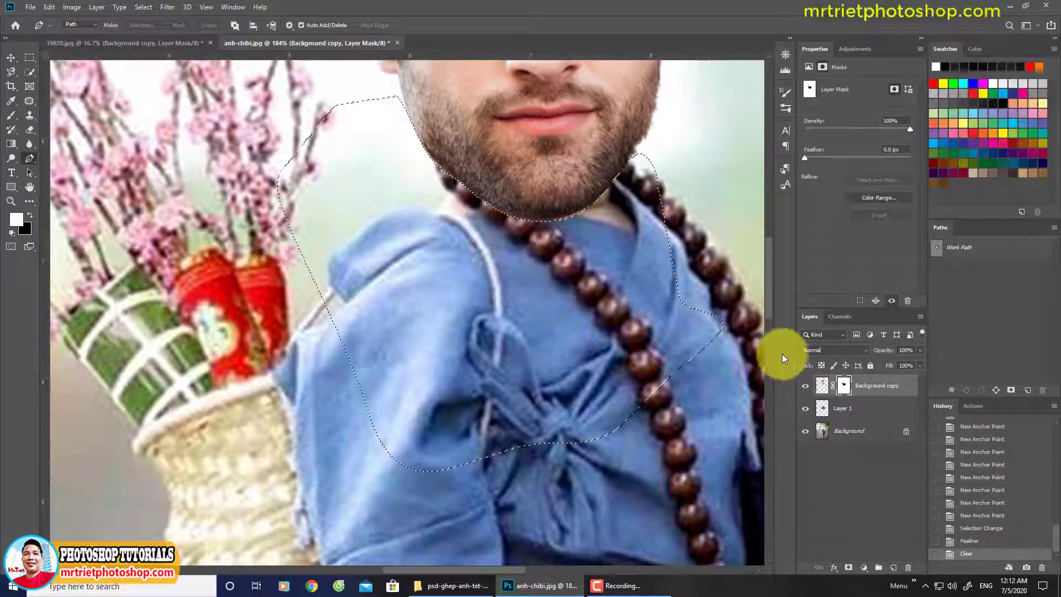
pyautogui.hotkey('ctrl', 'd')
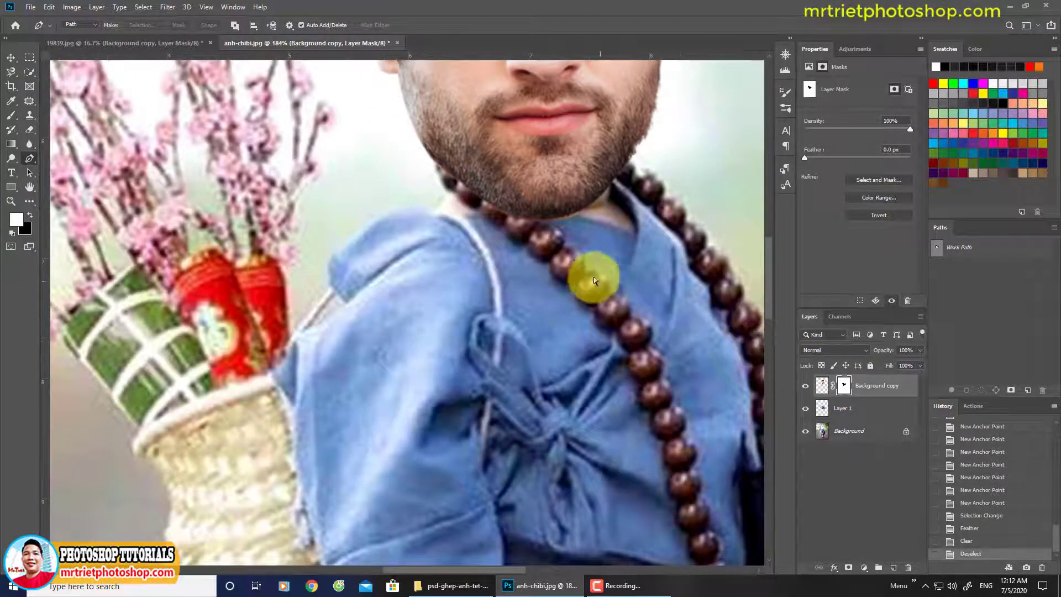
# Try the masked head behind the shirt-and-beads copy, and bring it back in front.
pyautogui.hotkey('ctrl', '0')
pyautogui.scroll(-3, 450, 254)
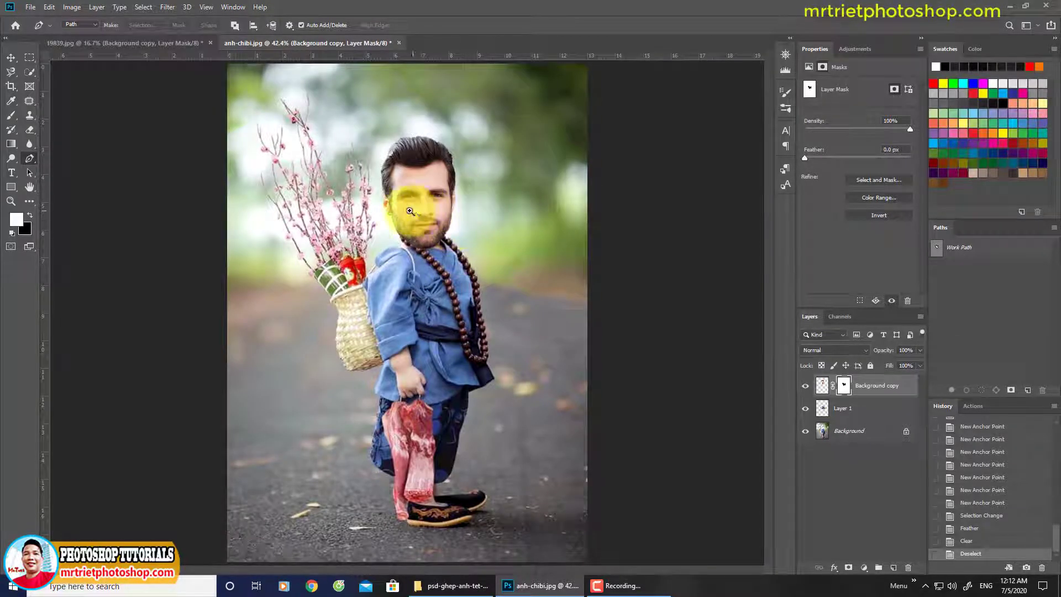
pyautogui.scroll(4, 437, 260)
pyautogui.hotkey('ctrl', '[')
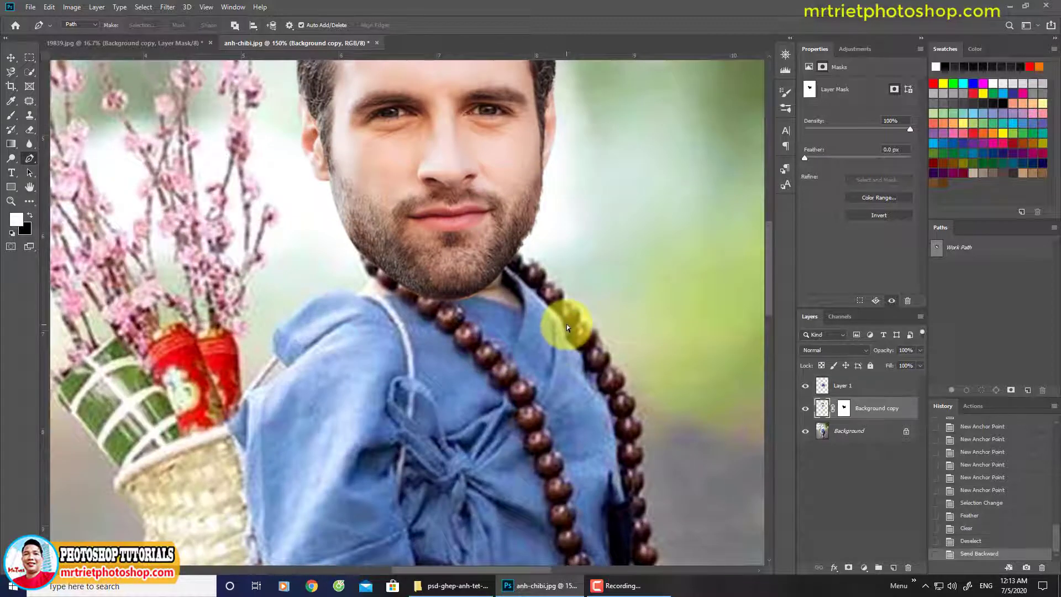
pyautogui.scroll(3, 481, 249)
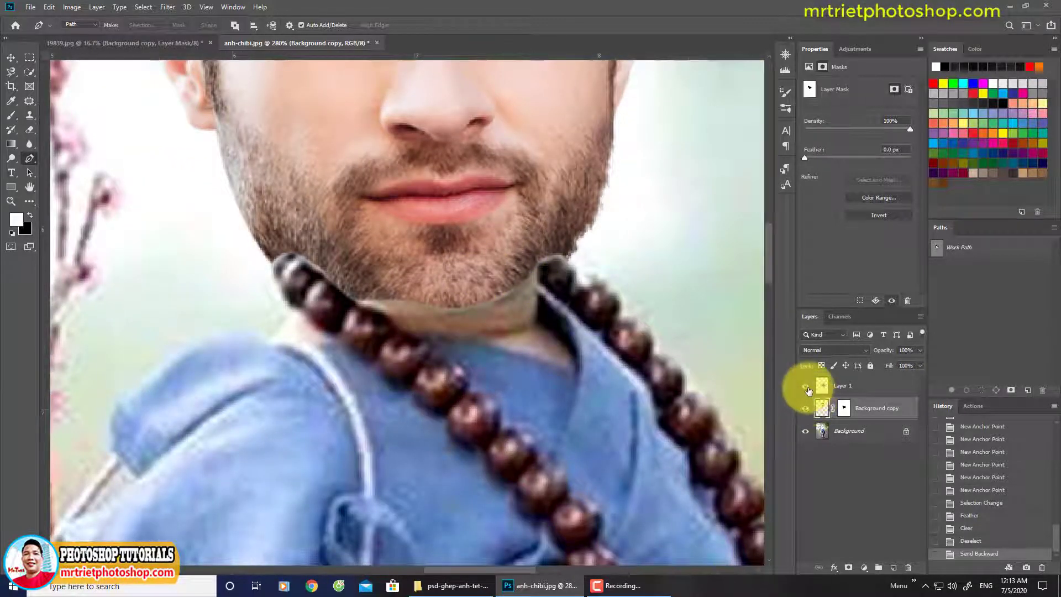
pyautogui.hotkey('ctrl', ']')
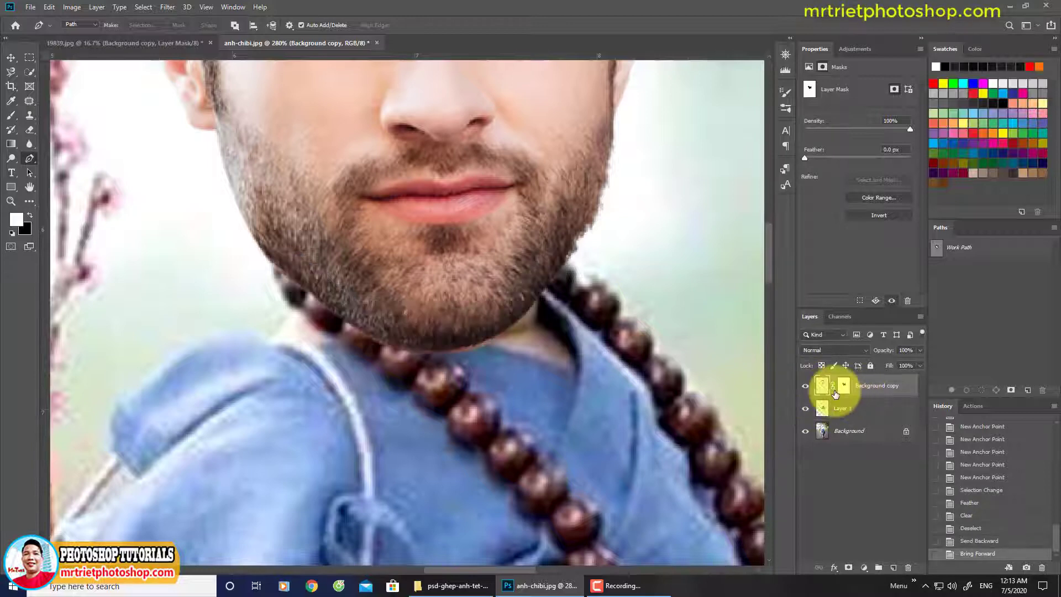
# Rotate the masked head about 2.93° further counterclockwise, shift it slightly over the collar and apply the transform.
pyautogui.scroll(-2, 444, 287)
pyautogui.scroll(-4, 443, 287)
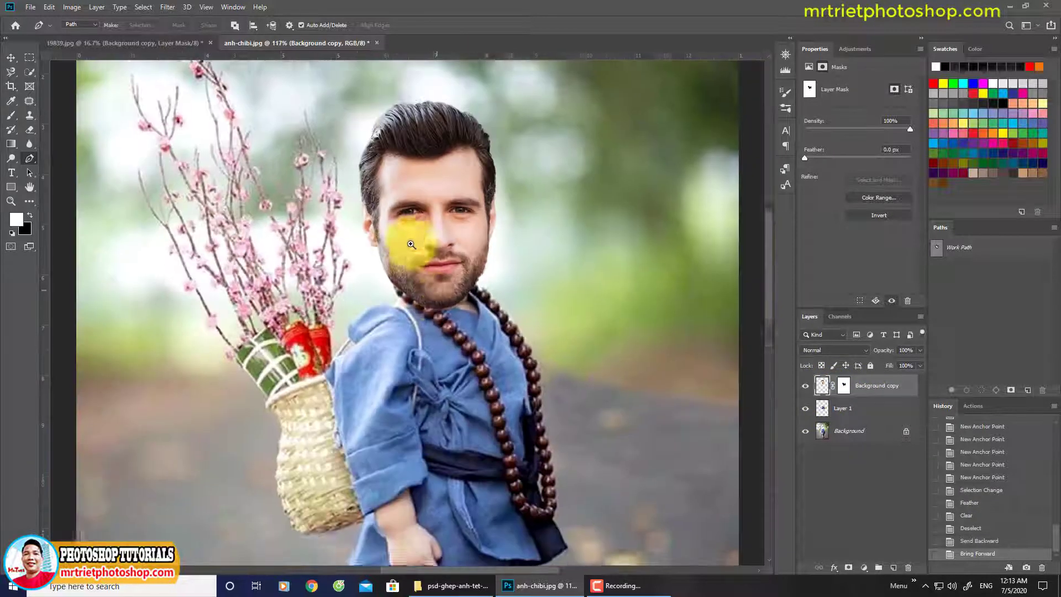
pyautogui.scroll(3, 478, 291)
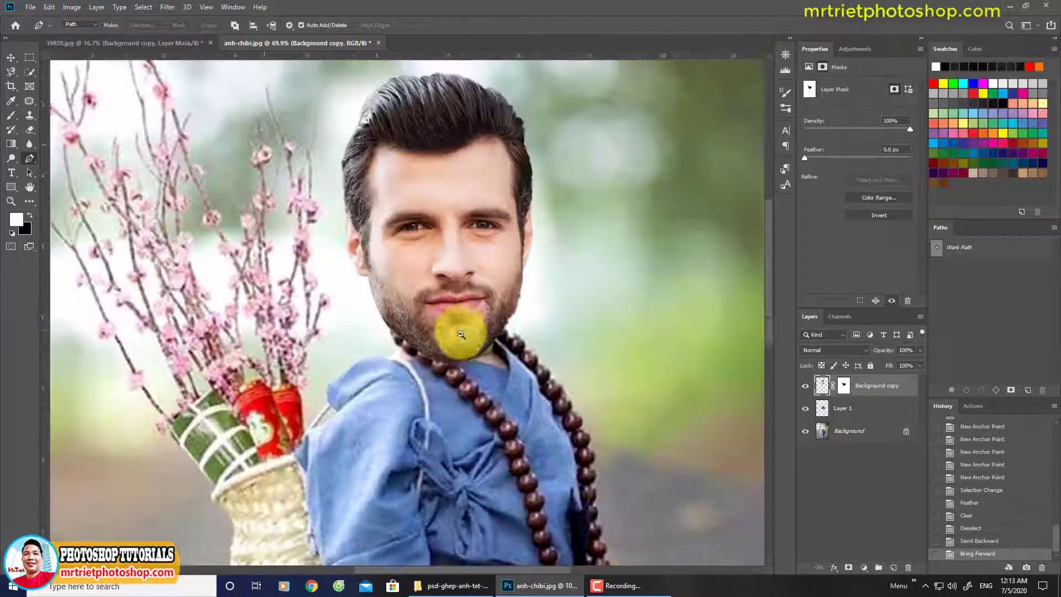
pyautogui.press('v')
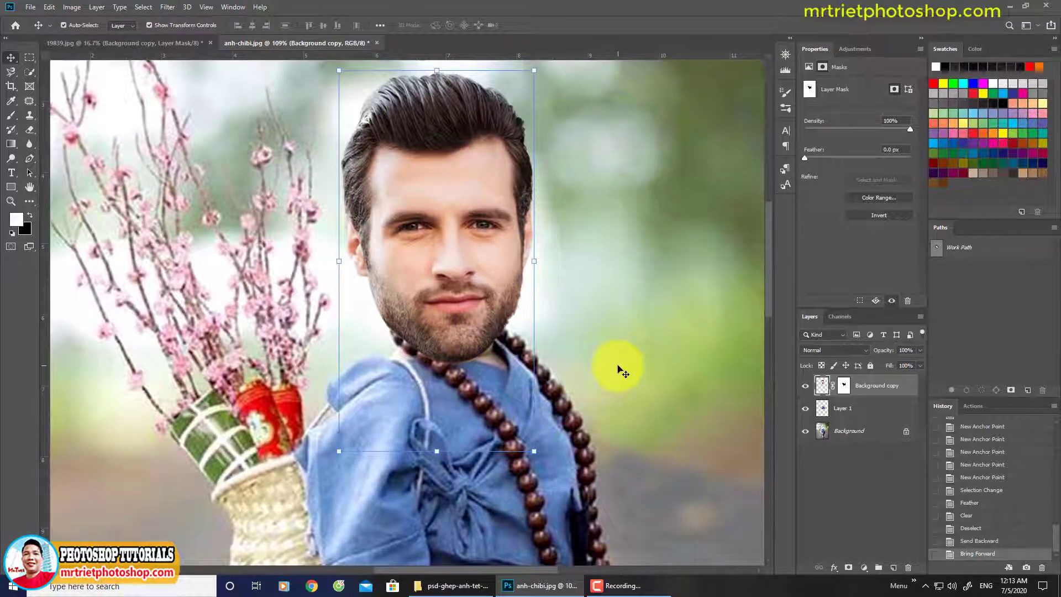
pyautogui.click(569, 447)
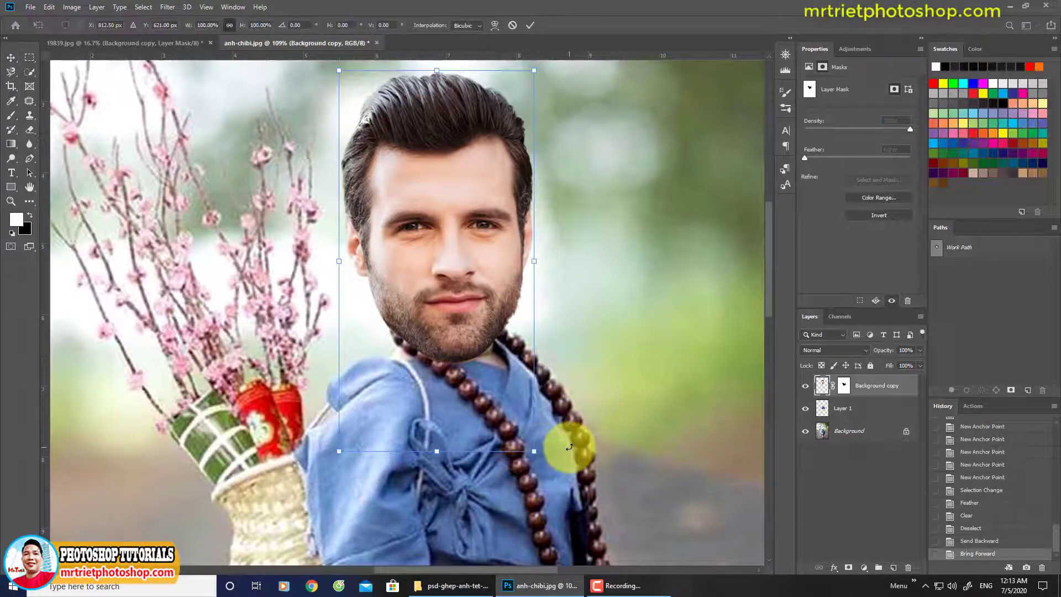
pyautogui.moveTo(569, 447); pyautogui.dragTo(578, 438)
pyautogui.moveTo(502, 391); pyautogui.dragTo(506, 398)
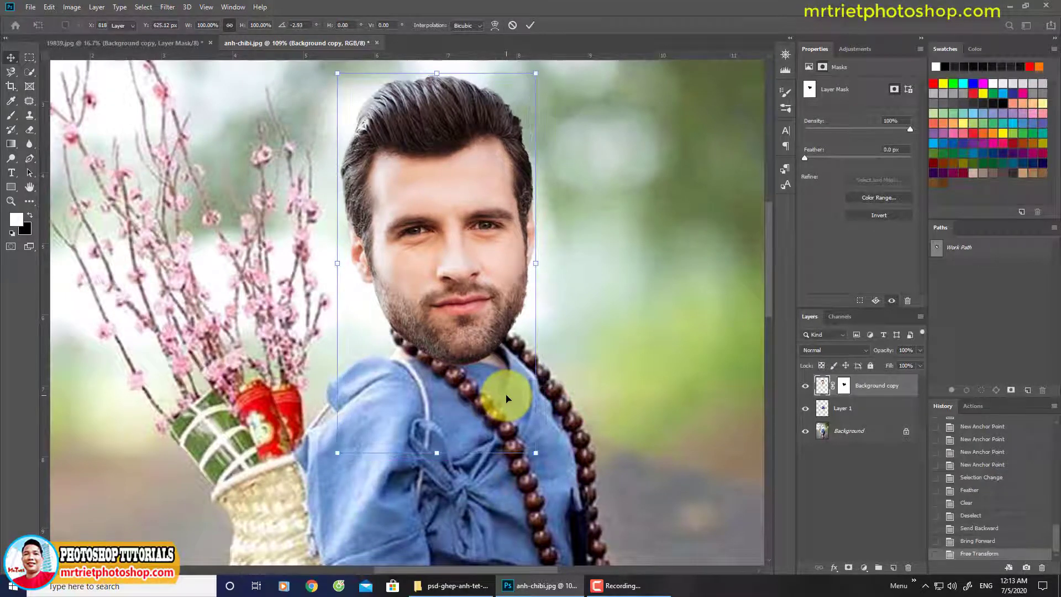
pyautogui.press('Return')
pyautogui.press('j')
pyautogui.hotkey('ctrl', '0')
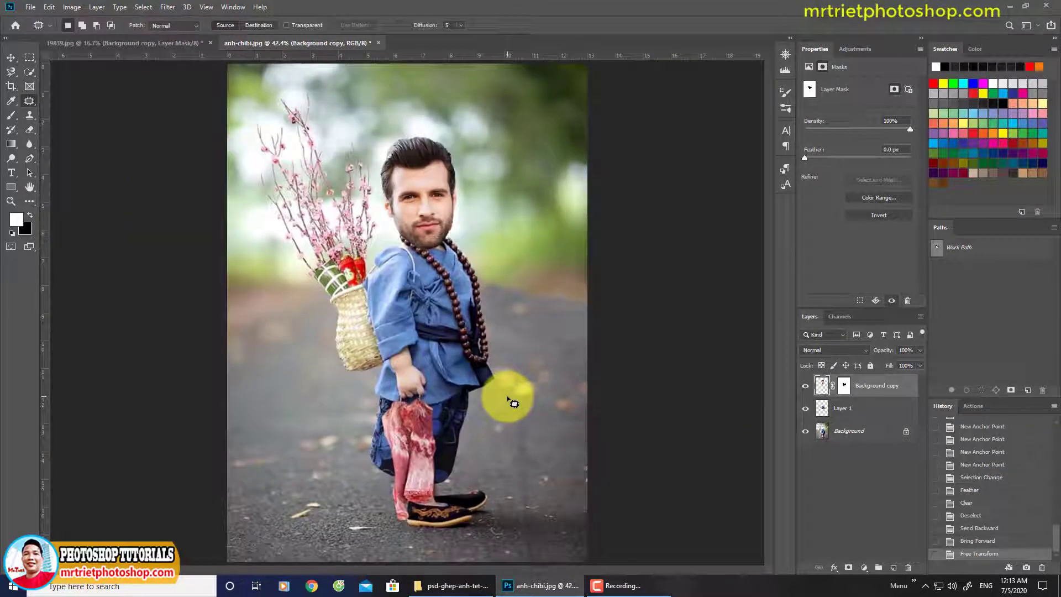
pyautogui.keyDown('ctrl'); pyautogui.click(426, 196); pyautogui.keyUp('ctrl')
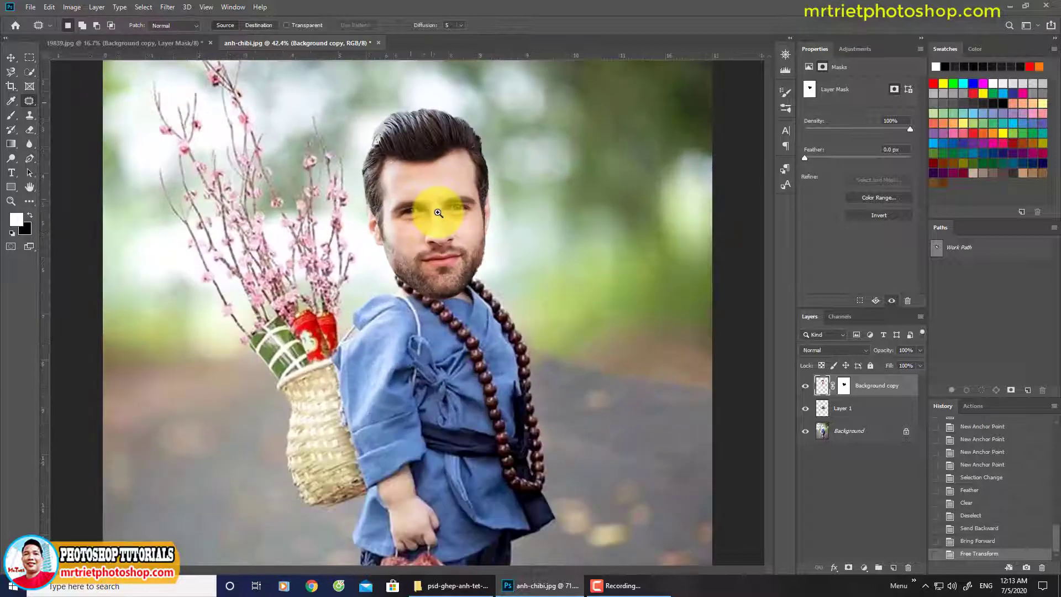
# Move the man's head slightly down and to the right so the chin covers more of the collar.
pyautogui.keyDown('ctrl'); pyautogui.click(438, 212); pyautogui.keyUp('ctrl')
pyautogui.press('v')
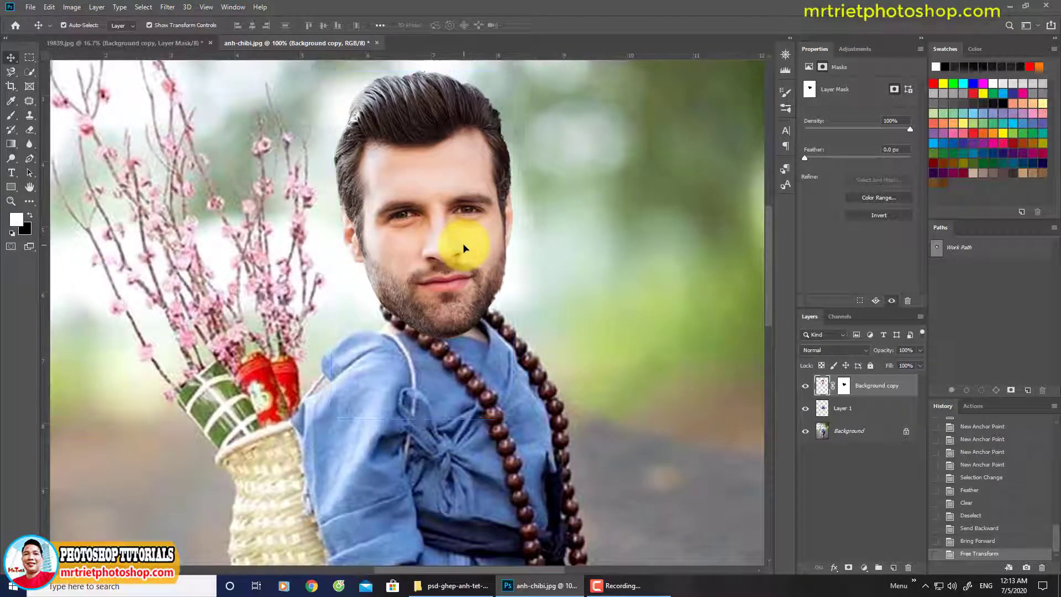
pyautogui.moveTo(445, 249); pyautogui.dragTo(449, 254)
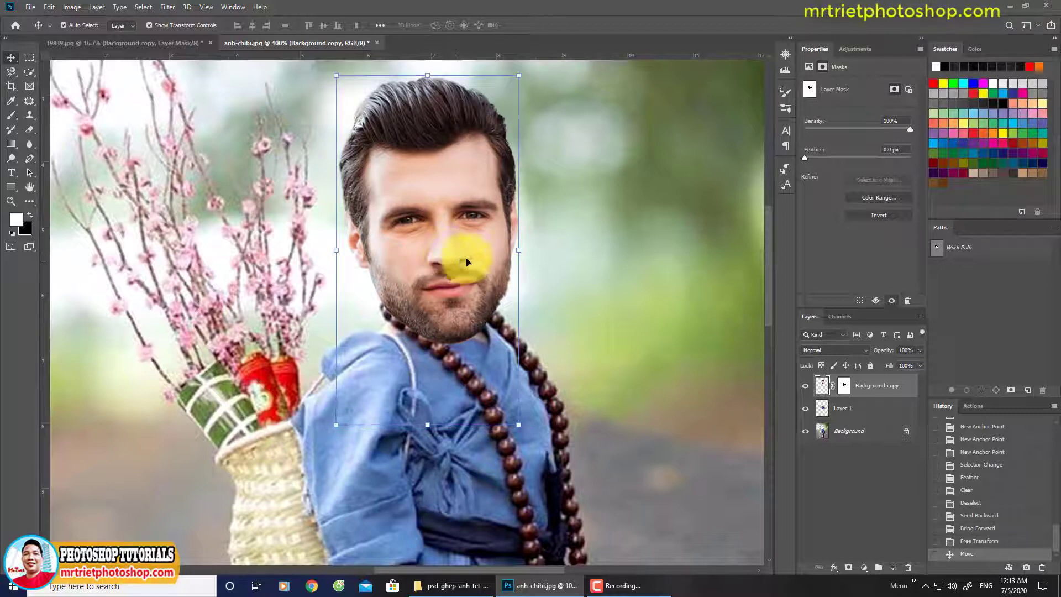
pyautogui.hotkey('ctrl', '0')
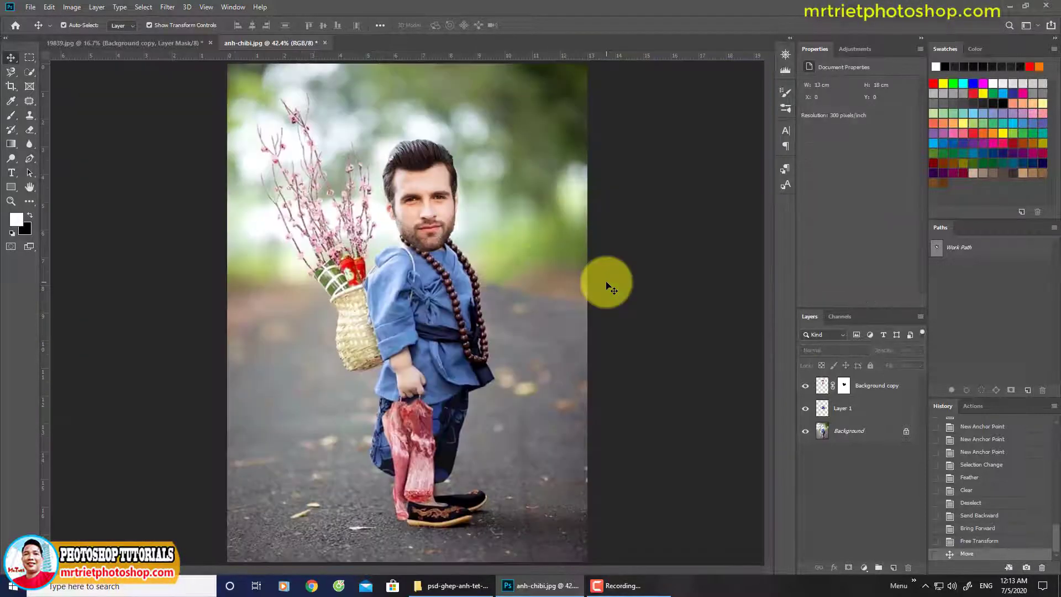
# Rotate the head about 2.65° counterclockwise, shift it about 0.10 cm left and 0.07 cm down, and apply the transform.
pyautogui.click(428, 185)
pyautogui.hotkey('ctrl', 't')
pyautogui.moveTo(469, 130); pyautogui.dragTo(452, 129)
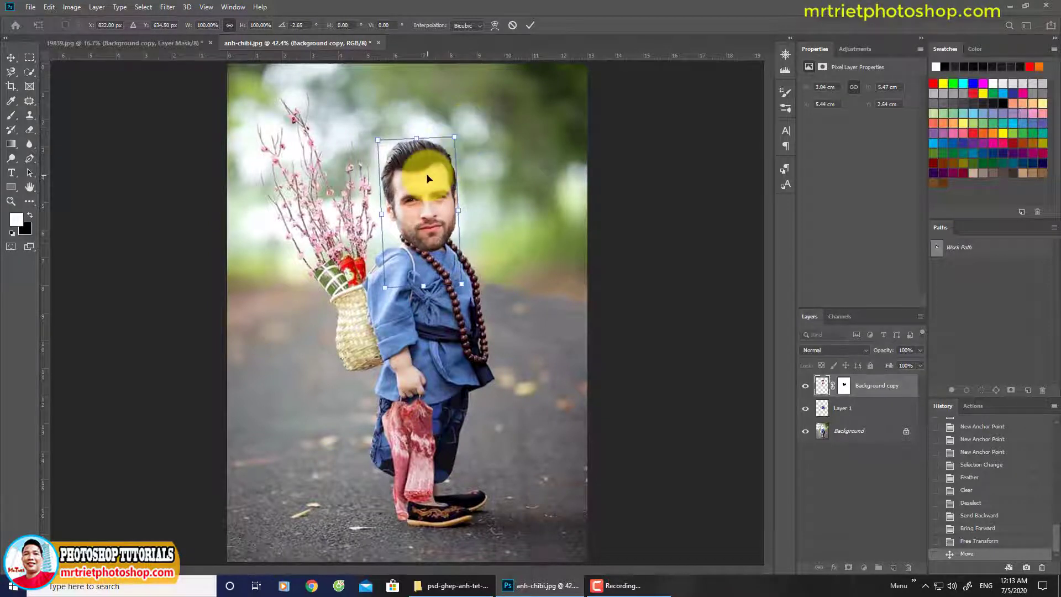
pyautogui.moveTo(427, 178); pyautogui.dragTo(432, 175)
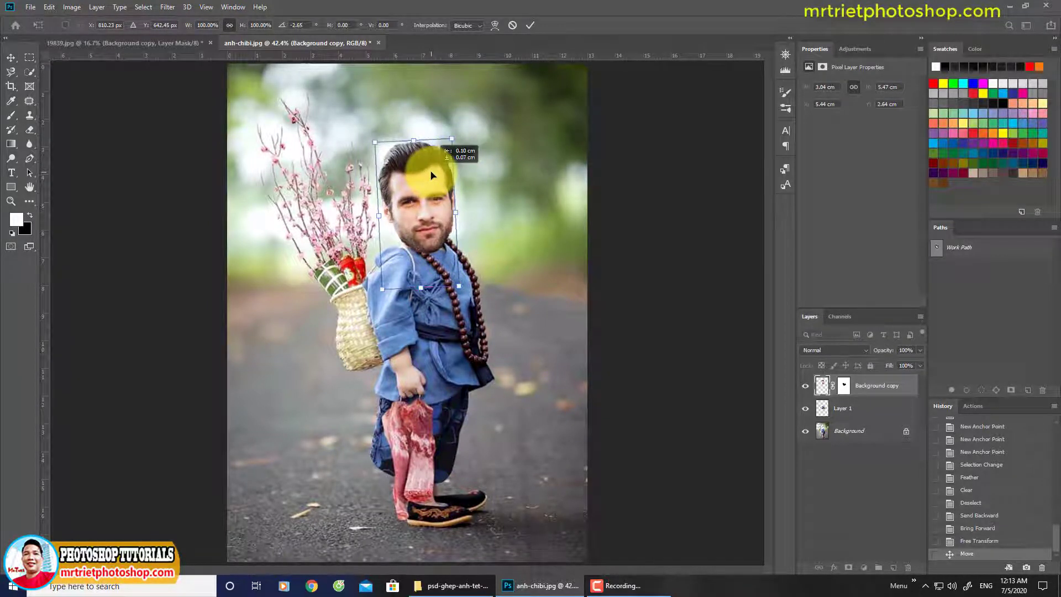
pyautogui.press('Return')
# Refine the head's layer mask with small brush strokes along the beard's lower edge and the jaw beside the beads.
pyautogui.press('j')
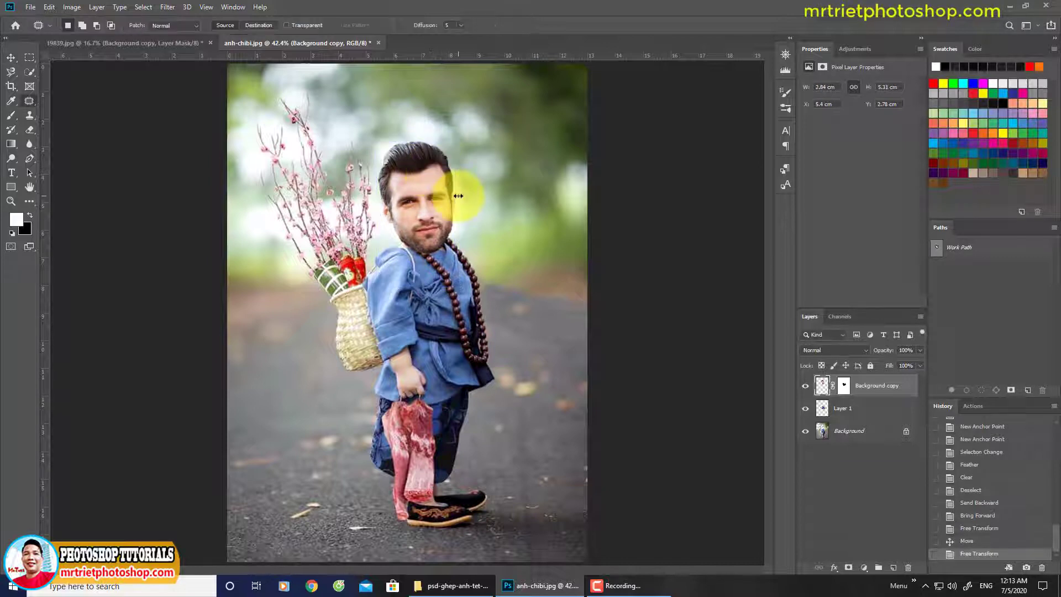
pyautogui.moveTo(412, 185); pyautogui.dragTo(561, 307)
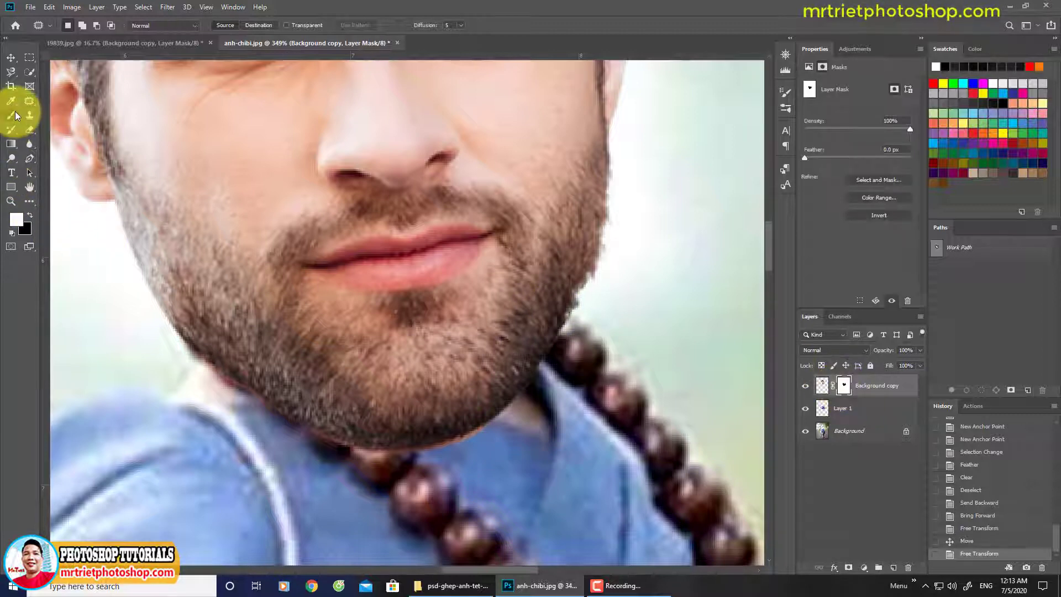
pyautogui.click(15, 115)
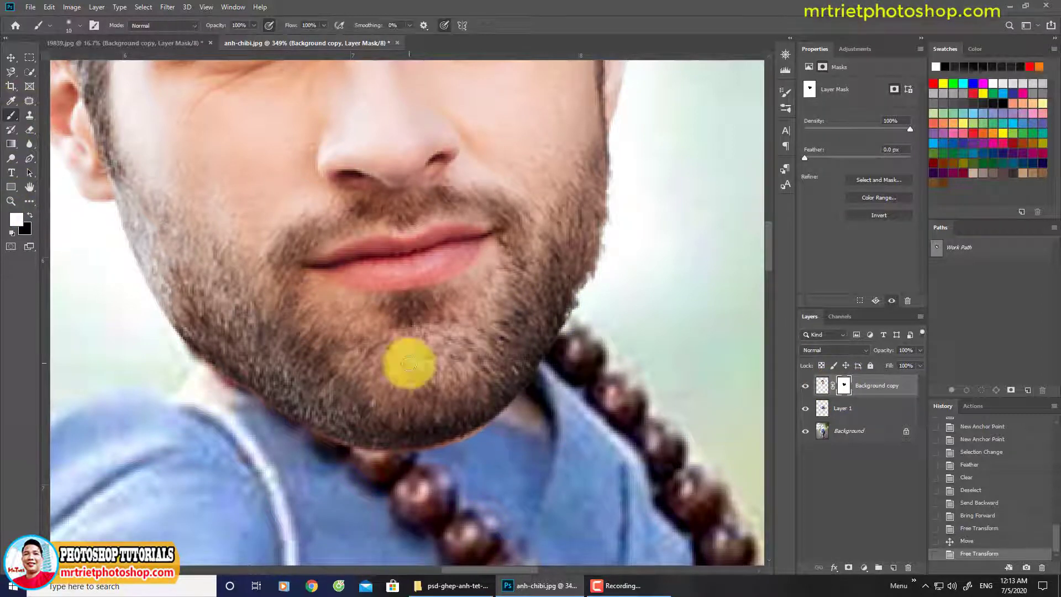
pyautogui.scroll(-2, 362, 402)
pyautogui.moveTo(236, 315)
pyautogui.mouseDown()
pyautogui.moveTo(211, 289)
pyautogui.moveTo(328, 361)
pyautogui.moveTo(332, 353)
pyautogui.moveTo(408, 377)
pyautogui.moveTo(493, 350)
pyautogui.moveTo(476, 365)
pyautogui.moveTo(525, 318)
pyautogui.moveTo(495, 347)
pyautogui.moveTo(505, 312)
pyautogui.mouseUp()
pyautogui.press('x')
pyautogui.press('x')
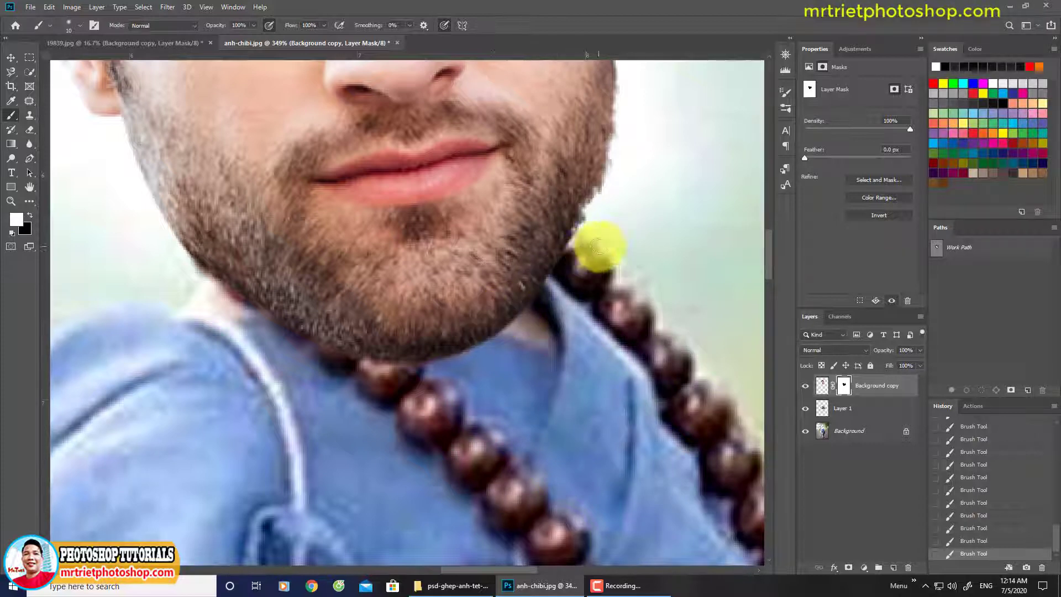
pyautogui.scroll(-1, 572, 265)
pyautogui.scroll(1, 579, 259)
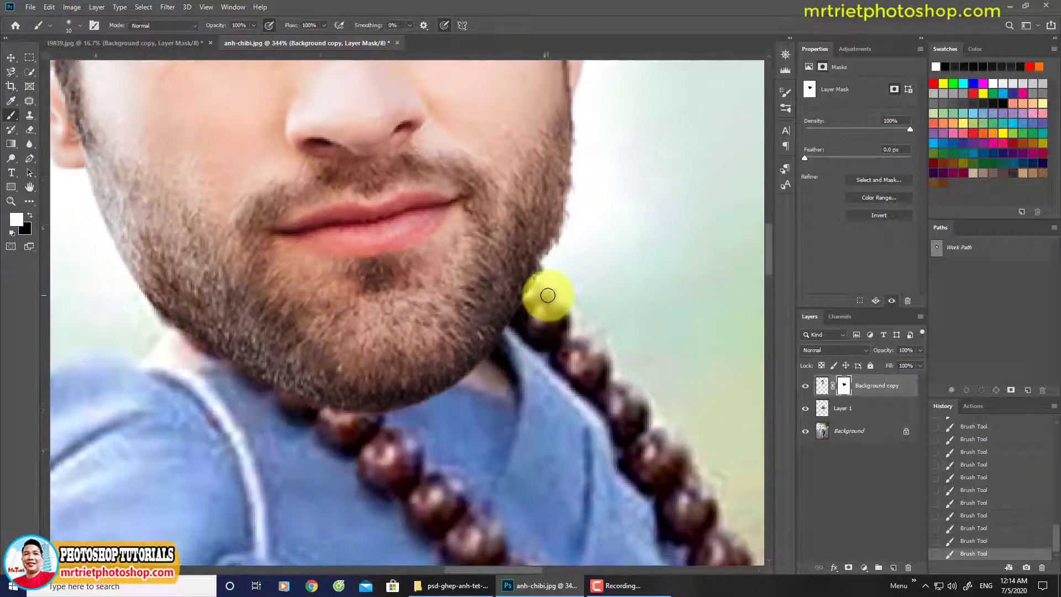
pyautogui.press('x')
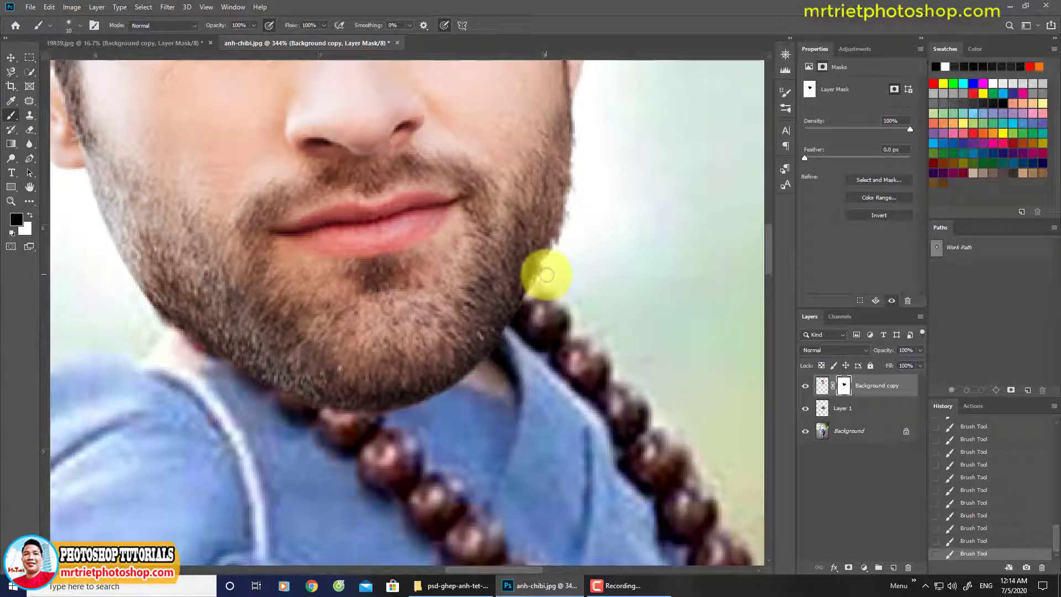
pyautogui.scroll(-7, 458, 374)
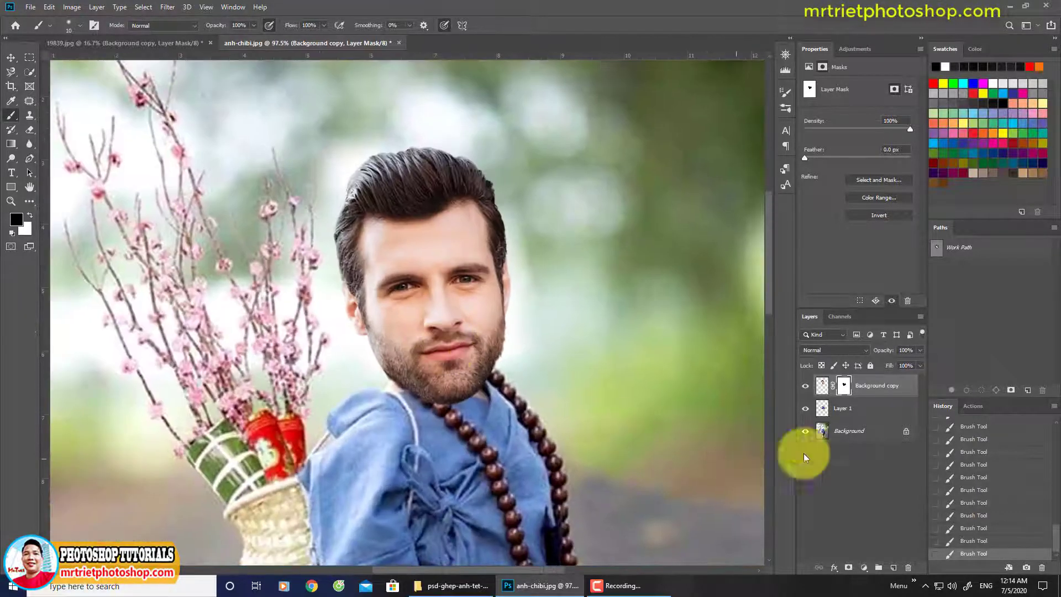
# Convert the masked head layer to a smart object and rasterize it into a plain pixel layer.
pyautogui.rightClick(872, 385)
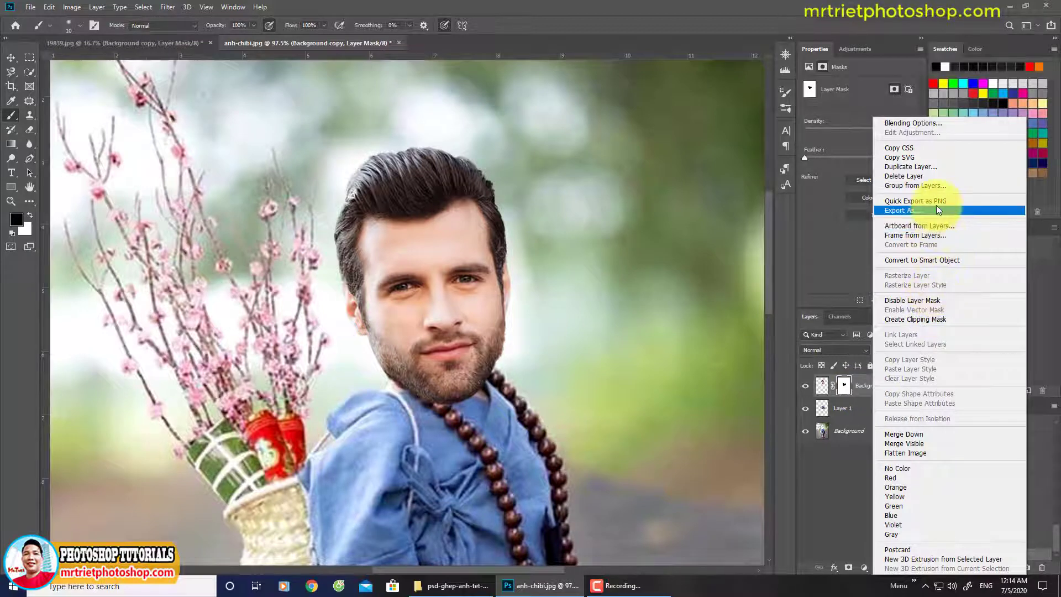
pyautogui.click(947, 260)
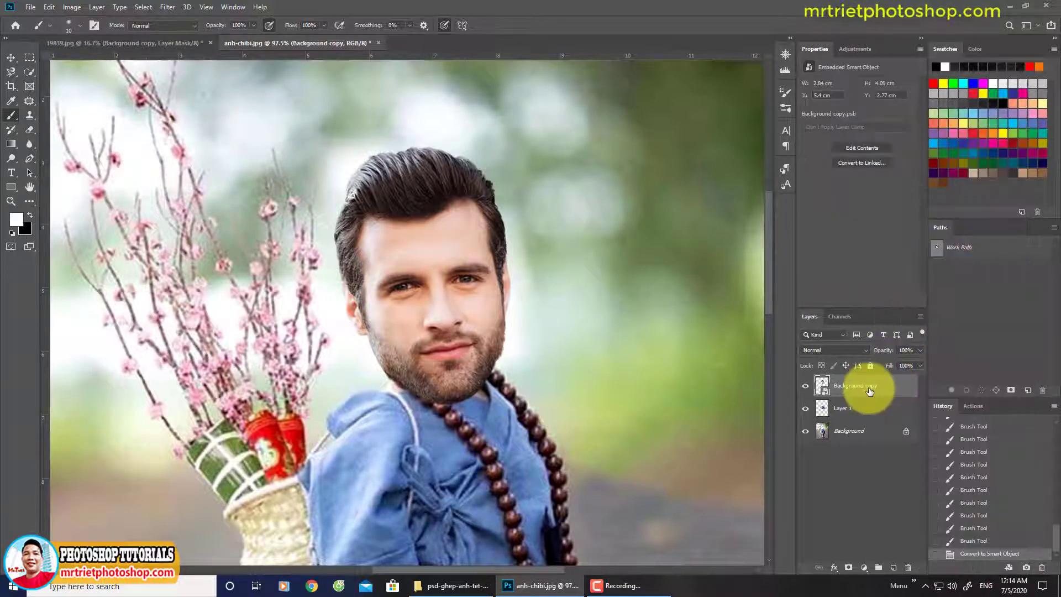
pyautogui.rightClick(869, 386)
pyautogui.click(907, 301)
# Smudge fine beard hairs outward along the jaw and chin edge with the Smudge tool at 50% strength.
pyautogui.scroll(5, 473, 367)
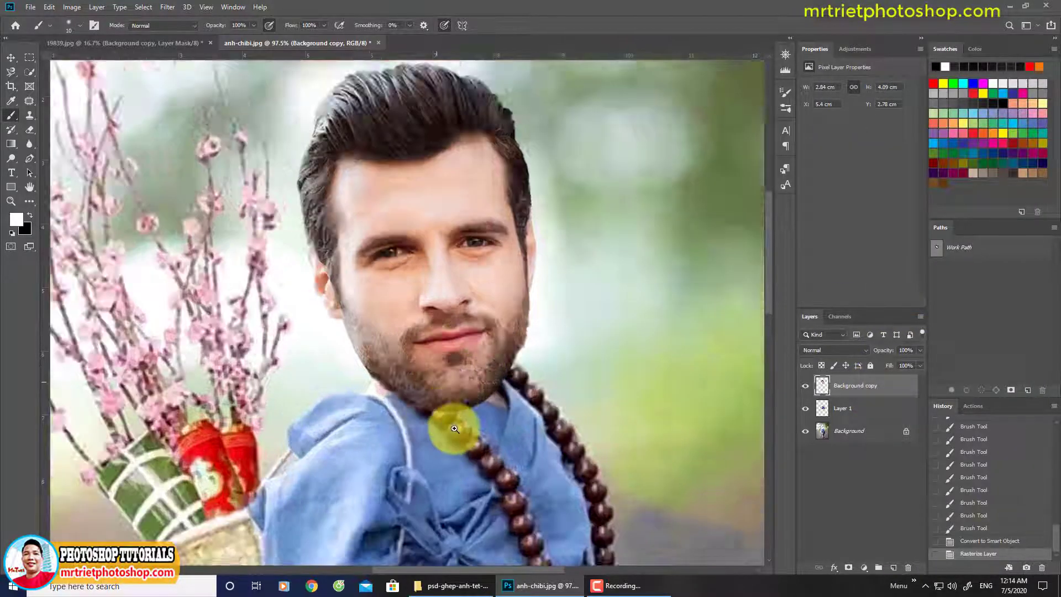
pyautogui.rightClick(29, 144)
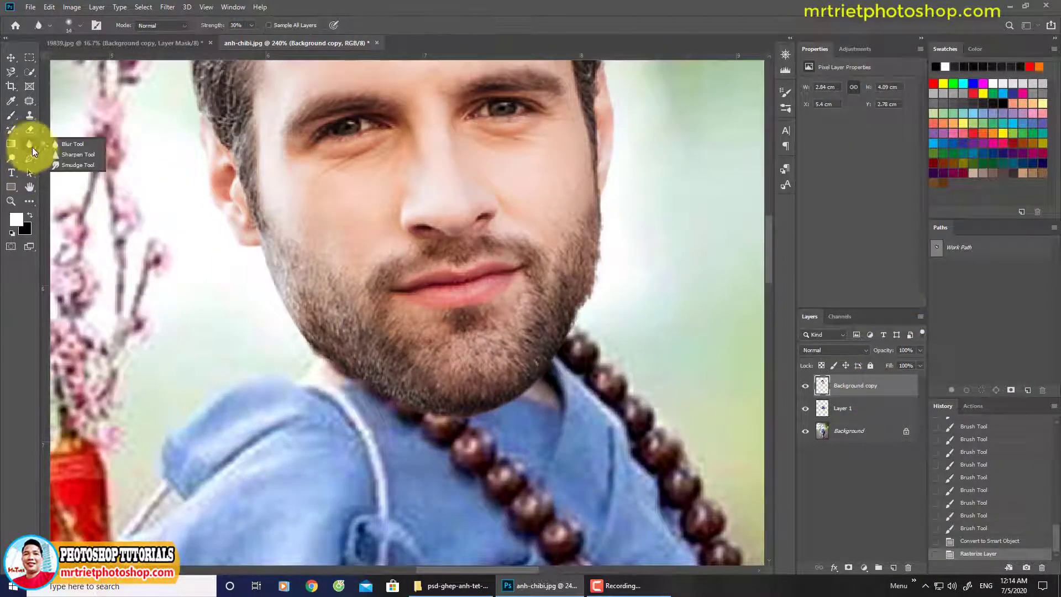
pyautogui.click(82, 166)
pyautogui.scroll(2, 481, 390)
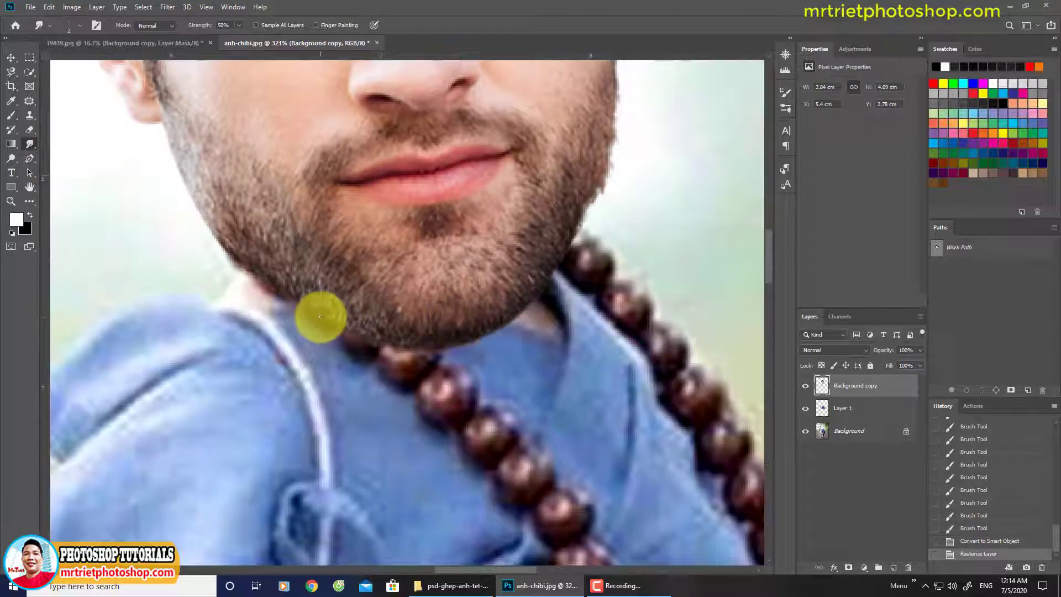
pyautogui.scroll(1, 278, 283)
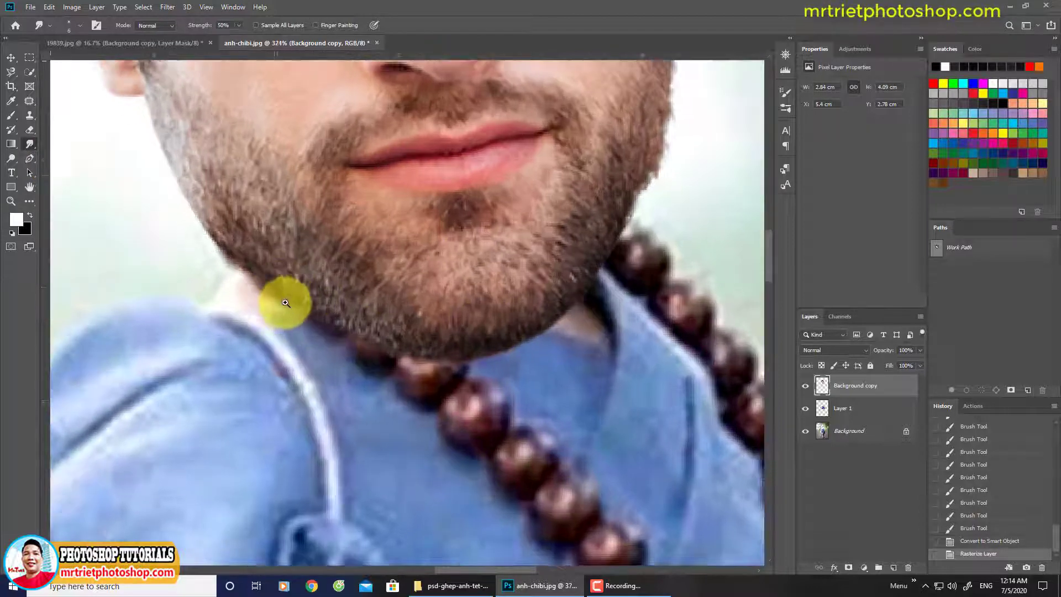
pyautogui.moveTo(265, 283)
pyautogui.mouseDown()
pyautogui.moveTo(283, 315)
pyautogui.moveTo(281, 290)
pyautogui.moveTo(333, 353)
pyautogui.moveTo(343, 339)
pyautogui.moveTo(374, 361)
pyautogui.moveTo(395, 346)
pyautogui.moveTo(435, 376)
pyautogui.moveTo(439, 361)
pyautogui.moveTo(496, 372)
pyautogui.moveTo(525, 337)
pyautogui.moveTo(535, 345)
pyautogui.moveTo(598, 262)
pyautogui.moveTo(606, 279)
pyautogui.moveTo(625, 208)
pyautogui.moveTo(619, 254)
pyautogui.moveTo(610, 237)
pyautogui.moveTo(590, 283)
pyautogui.moveTo(575, 293)
pyautogui.moveTo(578, 283)
pyautogui.moveTo(578, 323)
pyautogui.moveTo(571, 303)
pyautogui.moveTo(560, 308)
pyautogui.moveTo(550, 345)
pyautogui.moveTo(556, 313)
pyautogui.moveTo(539, 341)
pyautogui.moveTo(572, 296)
pyautogui.moveTo(590, 313)
pyautogui.moveTo(603, 285)
pyautogui.moveTo(606, 311)
pyautogui.moveTo(538, 328)
pyautogui.moveTo(503, 363)
pyautogui.moveTo(499, 346)
pyautogui.moveTo(493, 363)
pyautogui.moveTo(482, 351)
pyautogui.moveTo(482, 362)
pyautogui.moveTo(416, 350)
pyautogui.moveTo(393, 370)
pyautogui.moveTo(343, 320)
pyautogui.moveTo(289, 297)
pyautogui.moveTo(383, 358)
pyautogui.moveTo(457, 367)
pyautogui.moveTo(557, 330)
pyautogui.moveTo(550, 305)
pyautogui.moveTo(580, 277)
pyautogui.moveTo(619, 266)
pyautogui.mouseUp()
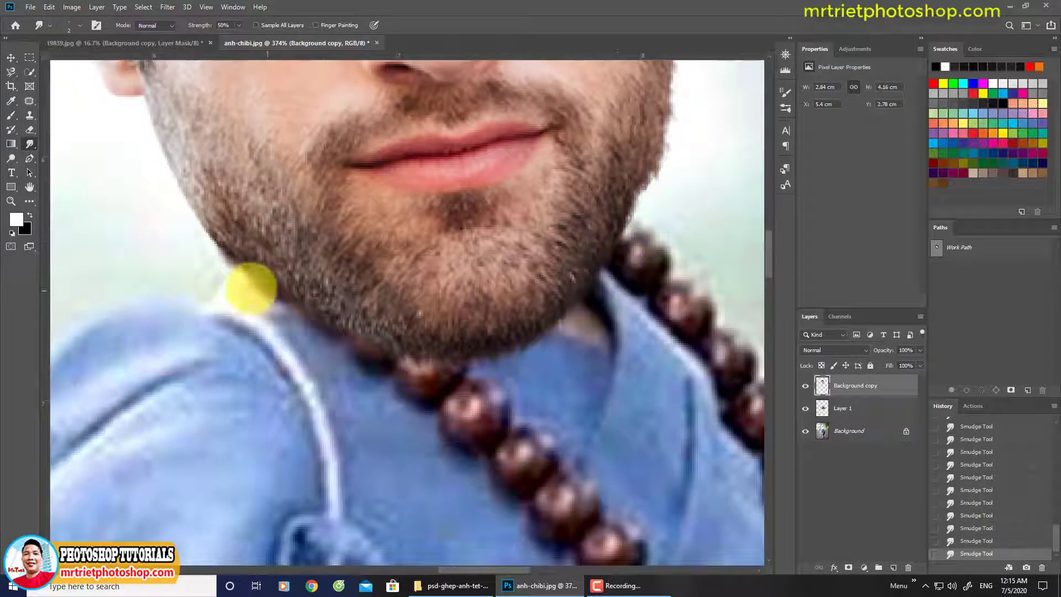
pyautogui.moveTo(234, 245); pyautogui.dragTo(249, 285)
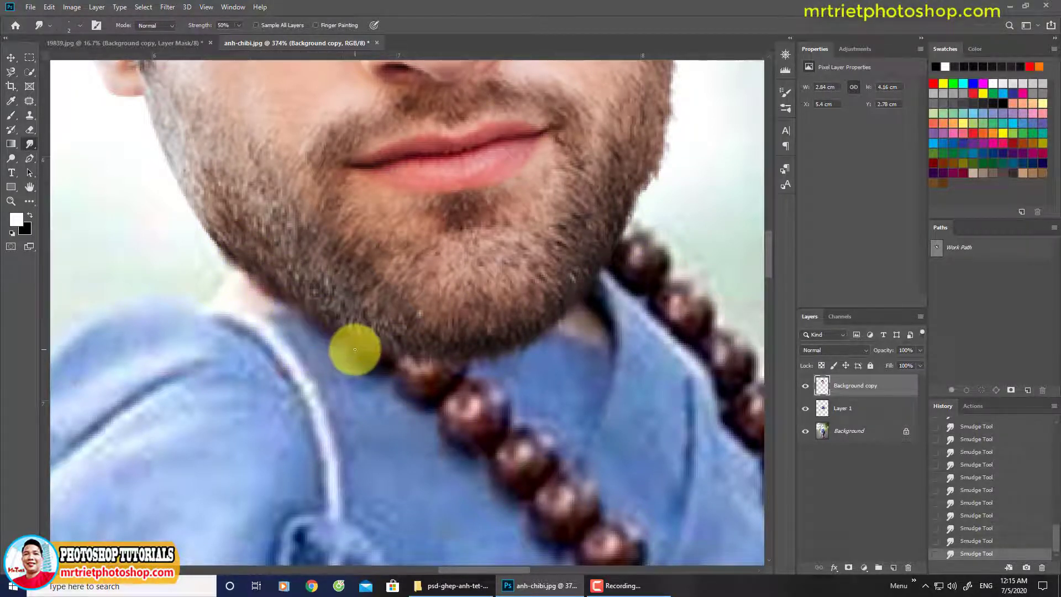
# Apply Color Balance to the head's midtones with +10 toward red and +8 toward blue.
pyautogui.hotkey('ctrl', '0')
pyautogui.scroll(2, 428, 206)
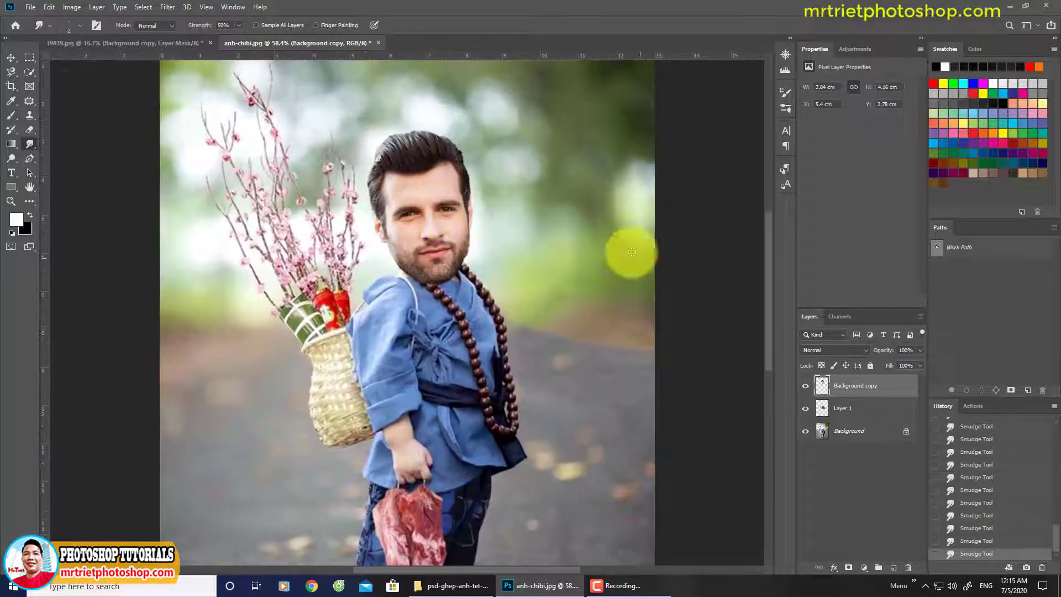
pyautogui.scroll(1, 442, 194)
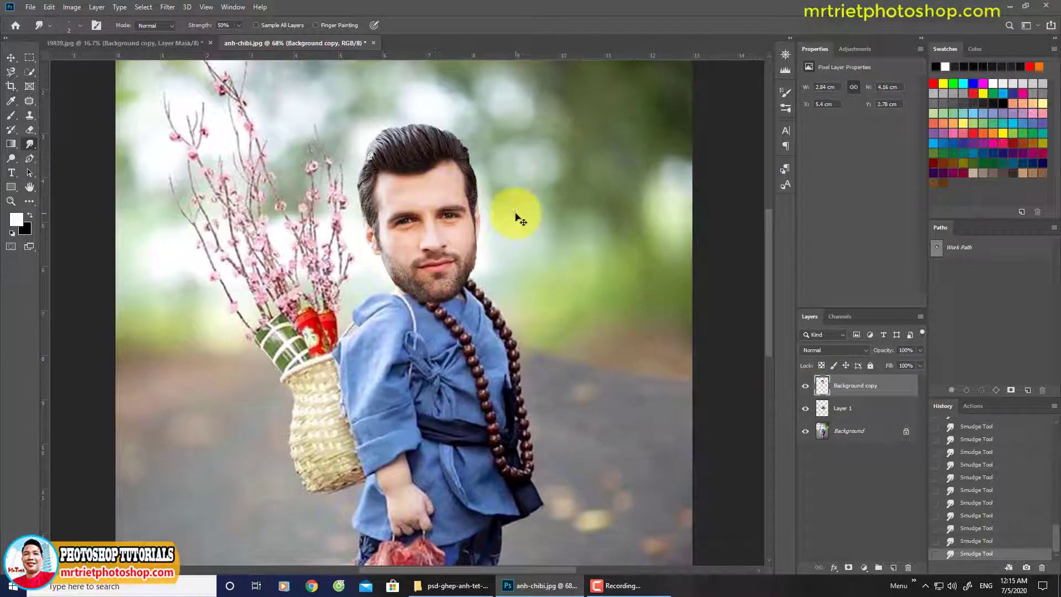
pyautogui.hotkey('ctrl', 'b')
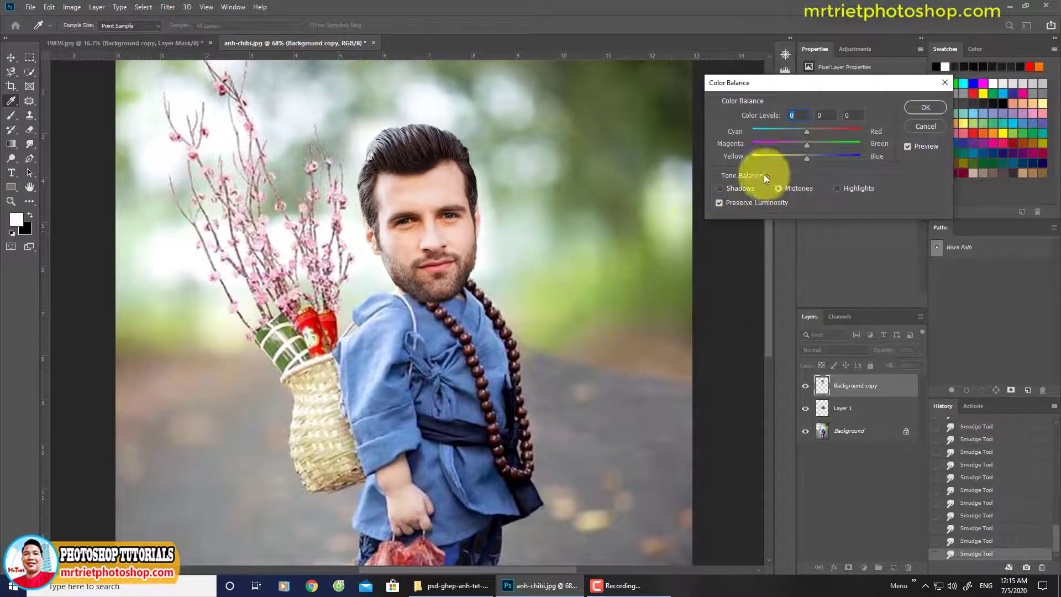
pyautogui.click(811, 158)
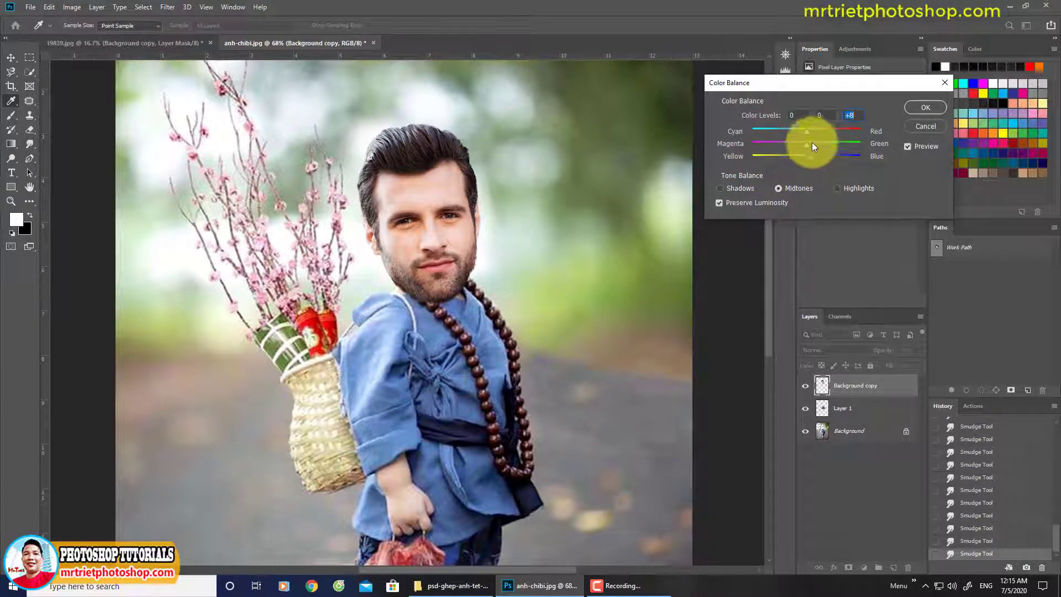
pyautogui.click(812, 131)
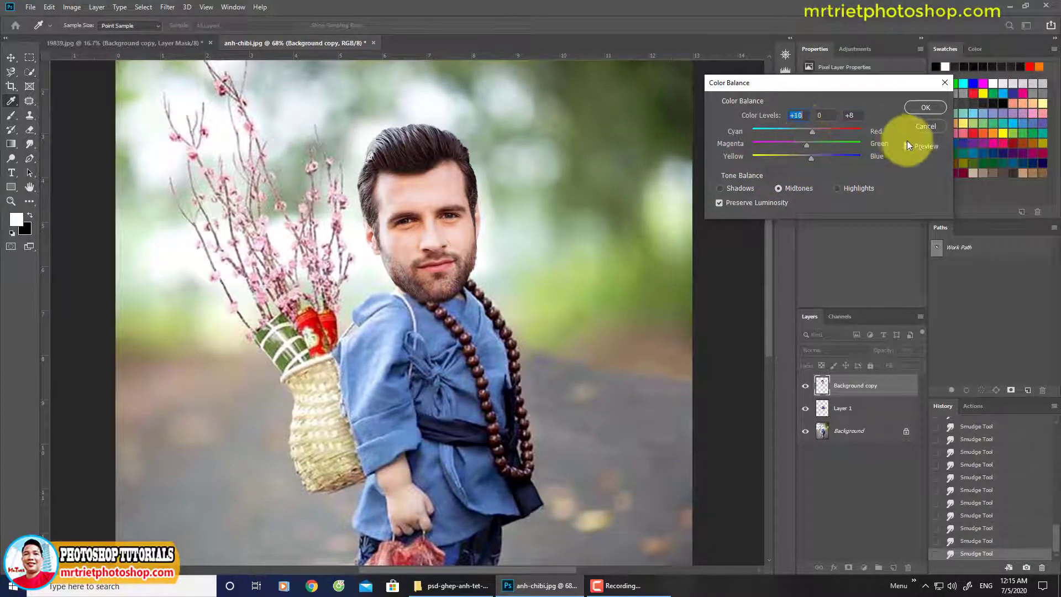
pyautogui.press('Return')
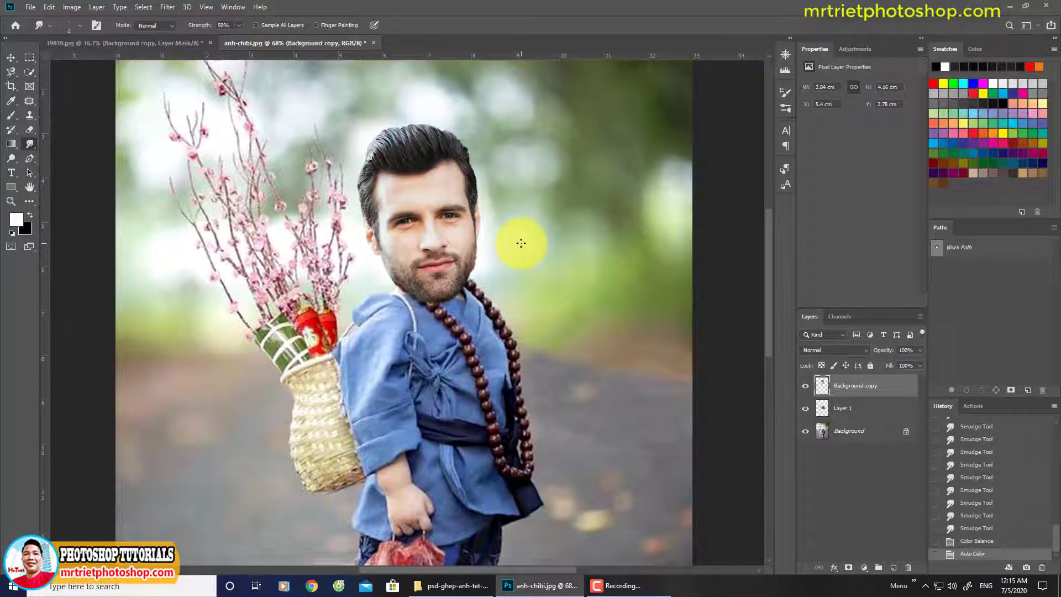
# Undo the Auto Color correction and apply Levels to the head with input black 17, white 250 and brighter midtones.
pyautogui.hotkey('ctrl', 'z')
pyautogui.hotkey('ctrl', 'l')
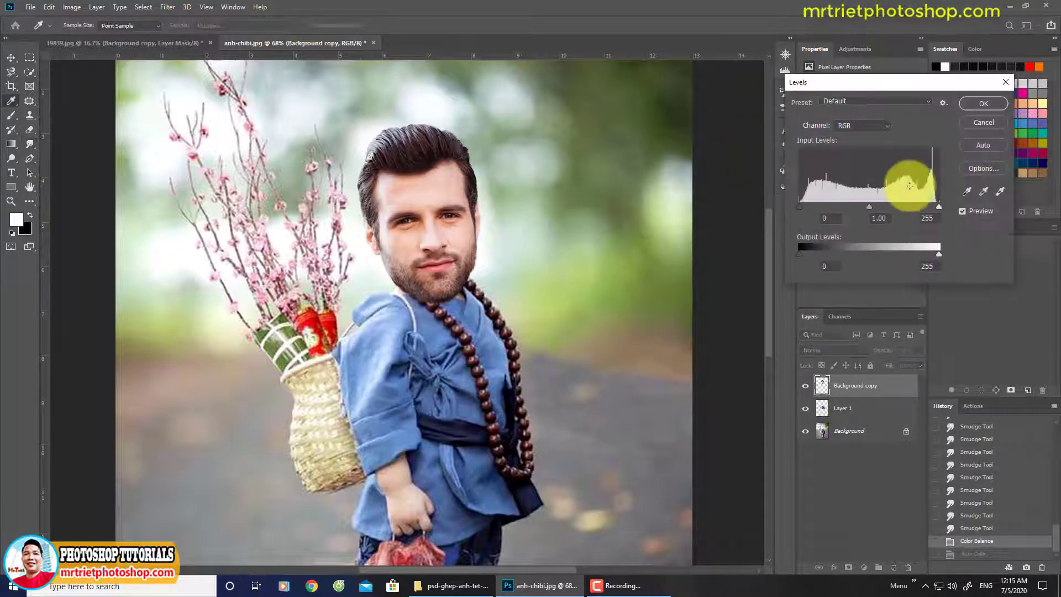
pyautogui.click(980, 144)
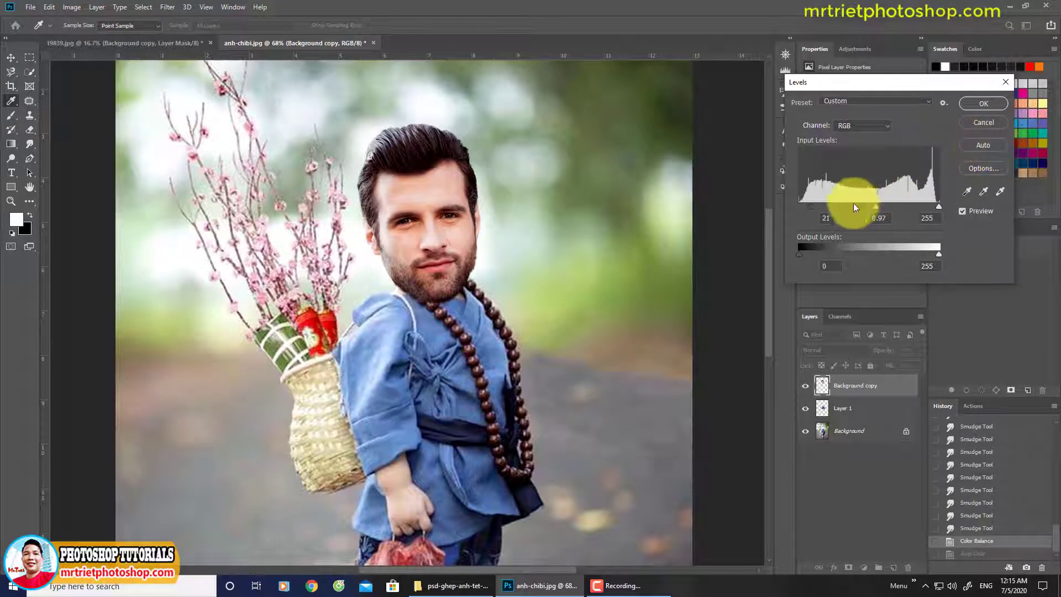
pyautogui.moveTo(868, 206); pyautogui.dragTo(860, 205)
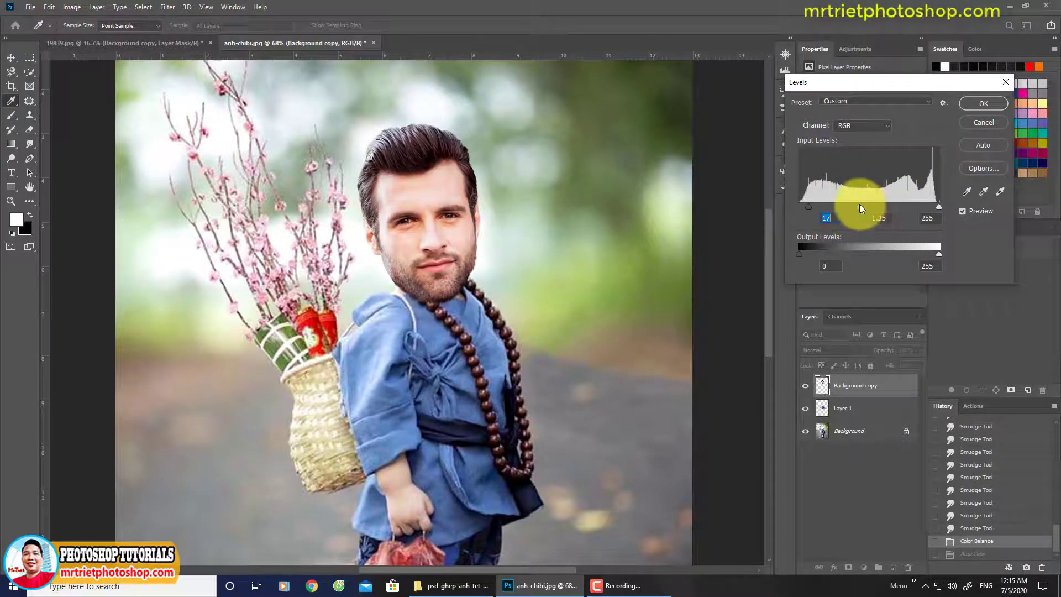
pyautogui.click(860, 205)
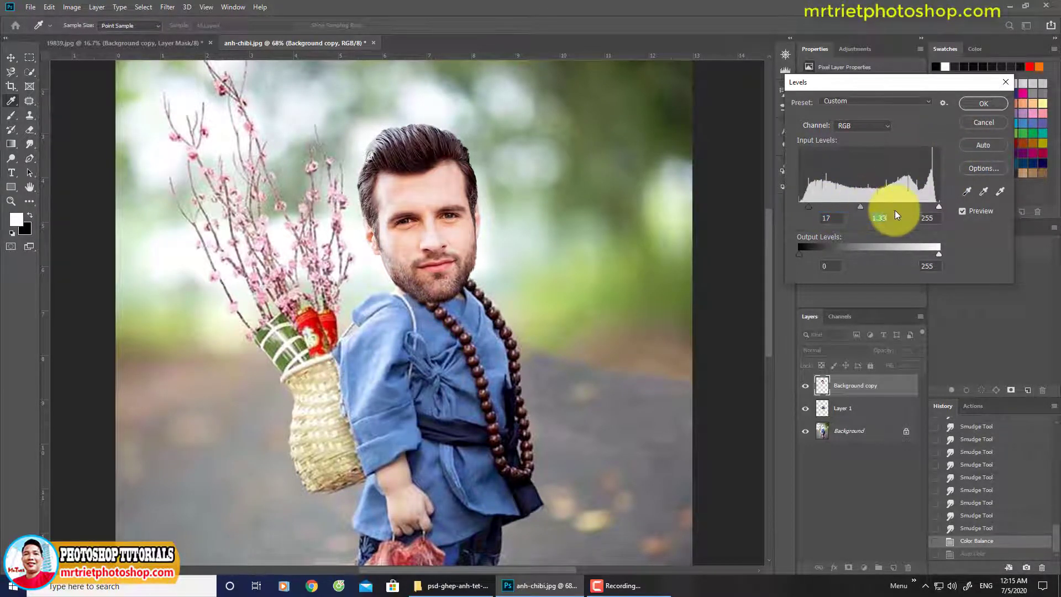
pyautogui.click(863, 207)
pyautogui.click(973, 211)
pyautogui.click(973, 211)
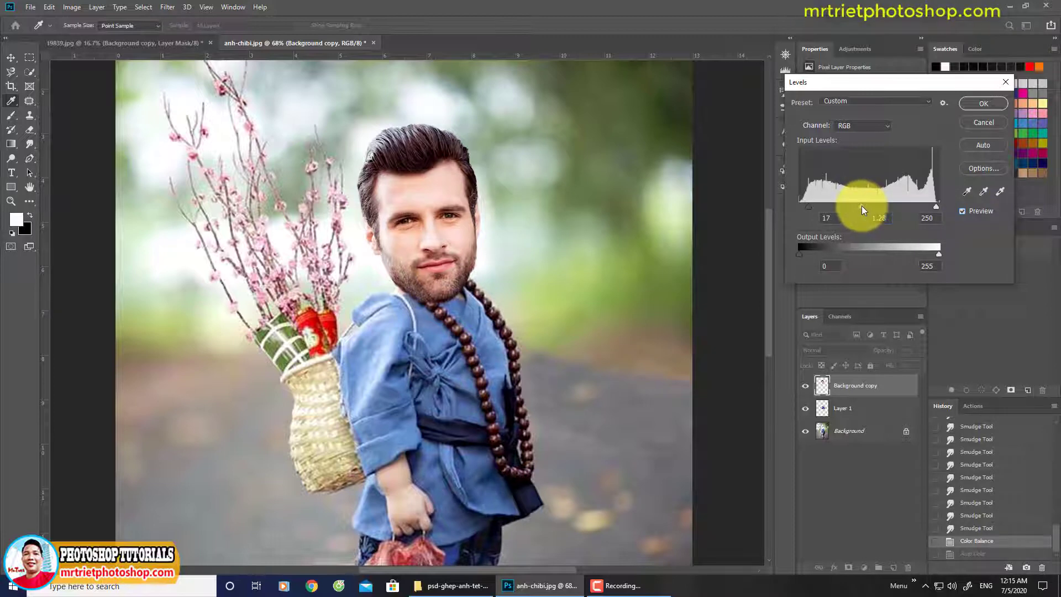
pyautogui.press('Return')
# Merge the shirt-and-beads copy, Layer 1, down into the Background layer.
pyautogui.hotkey('ctrl', '0')
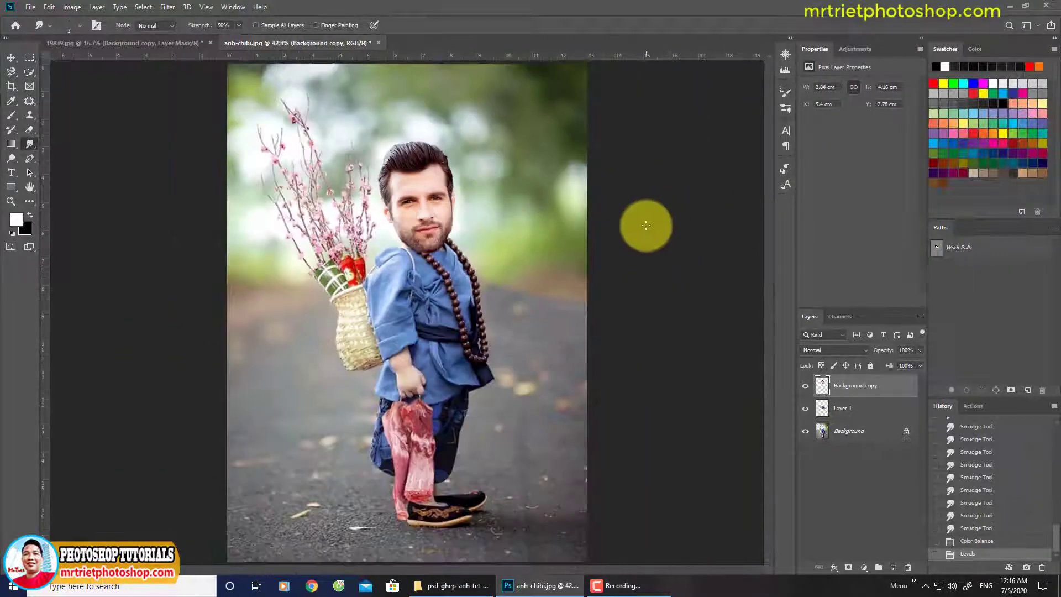
pyautogui.moveTo(407, 344); pyautogui.dragTo(457, 342)
pyautogui.moveTo(455, 242)
pyautogui.mouseDown()
pyautogui.moveTo(452, 317)
pyautogui.moveTo(434, 290)
pyautogui.moveTo(449, 247)
pyautogui.mouseUp()
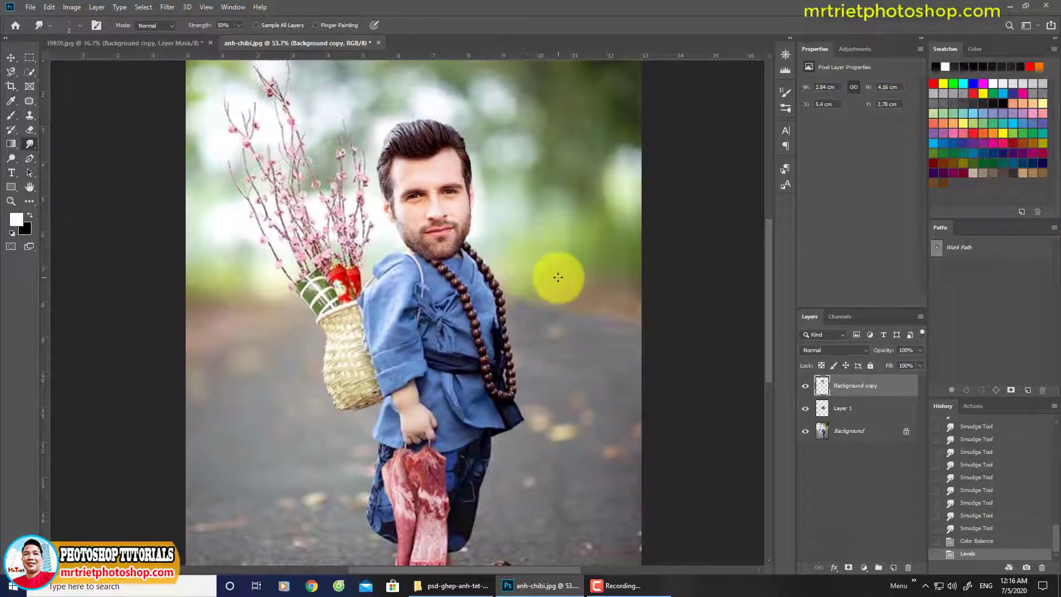
pyautogui.hotkey('ctrl', '0')
pyautogui.click(853, 412)
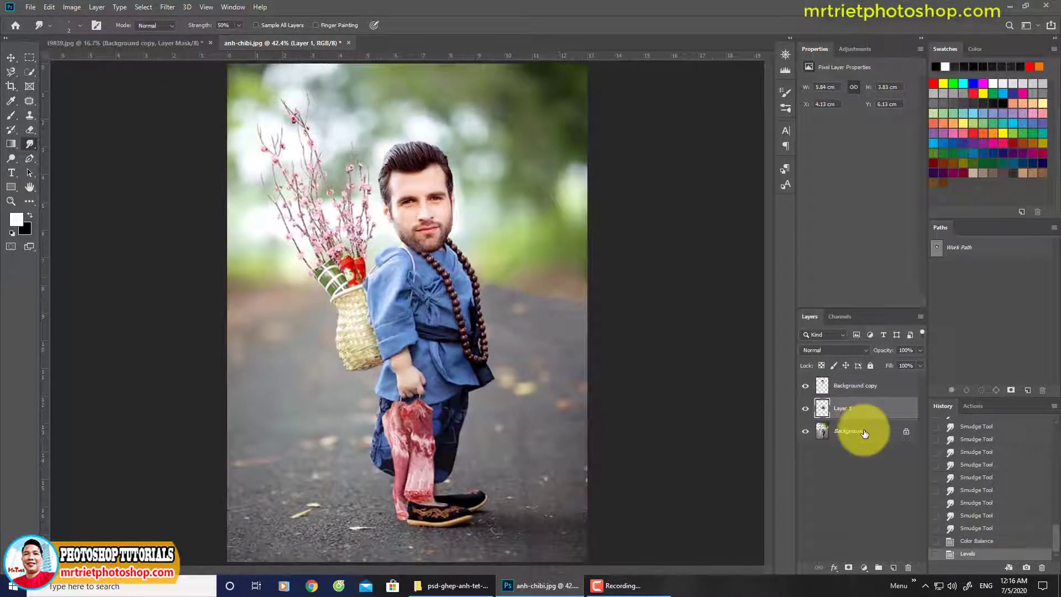
pyautogui.hotkey('ctrl', 'e')
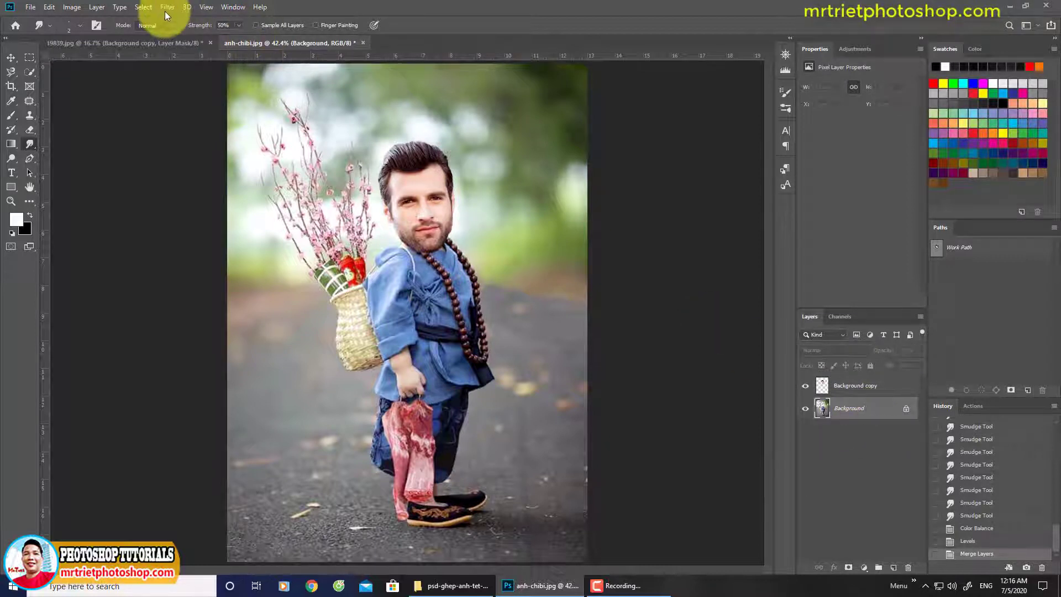
# Apply Smart Sharpen to the Background layer with amount 203%, radius 1.8 px, noise reduction 0% and Lens Blur removal.
pyautogui.click(166, 7)
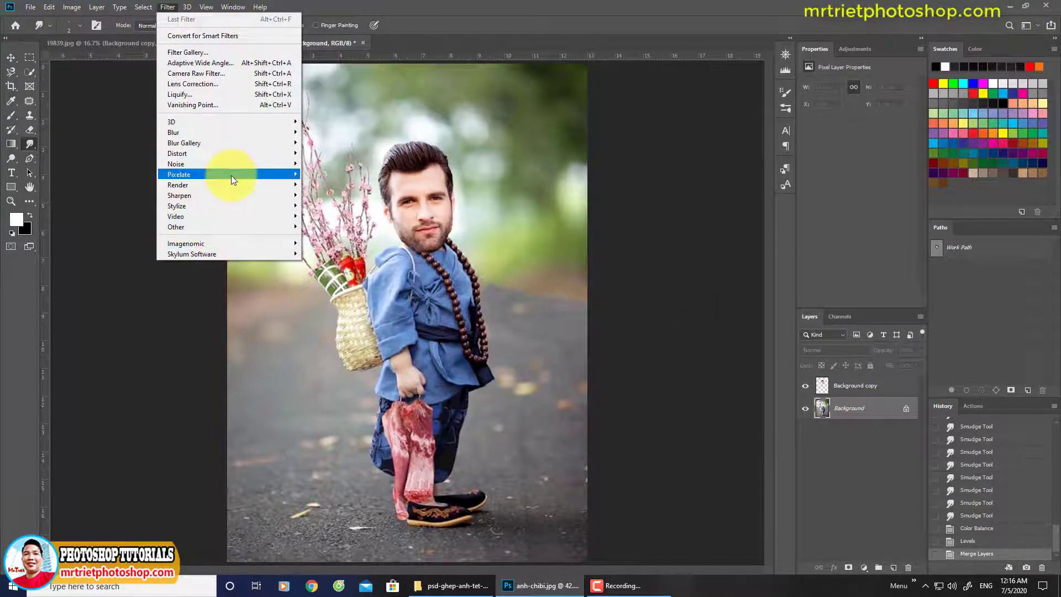
pyautogui.moveTo(239, 196)
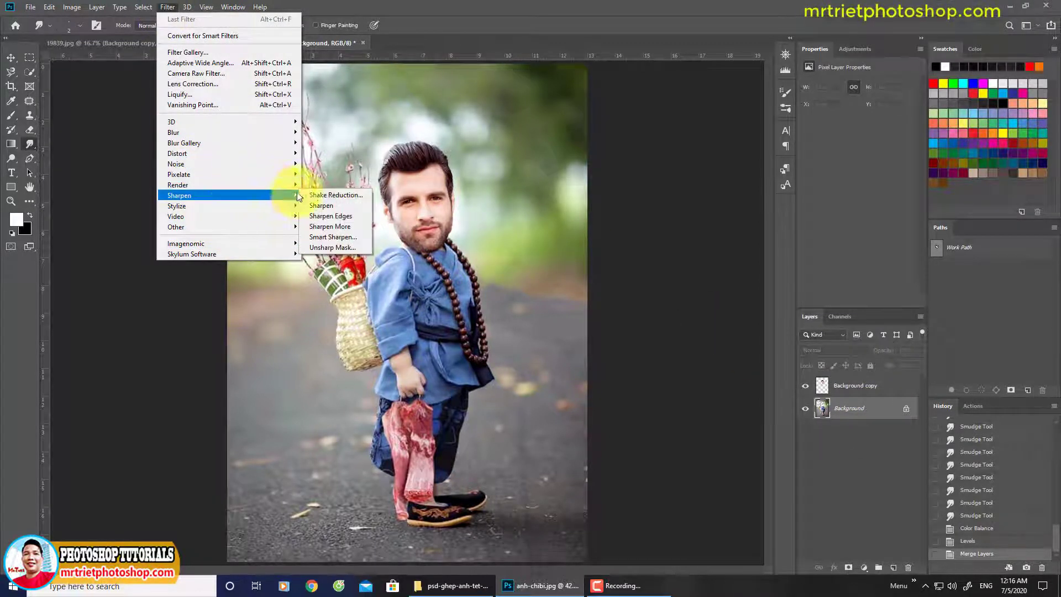
pyautogui.click(329, 238)
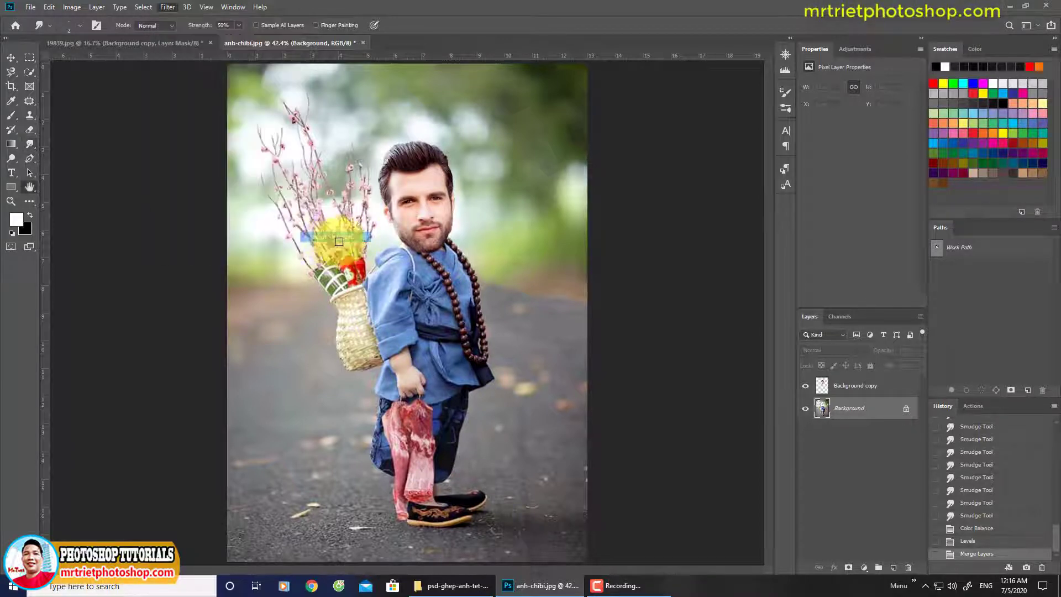
pyautogui.moveTo(761, 167); pyautogui.dragTo(778, 164)
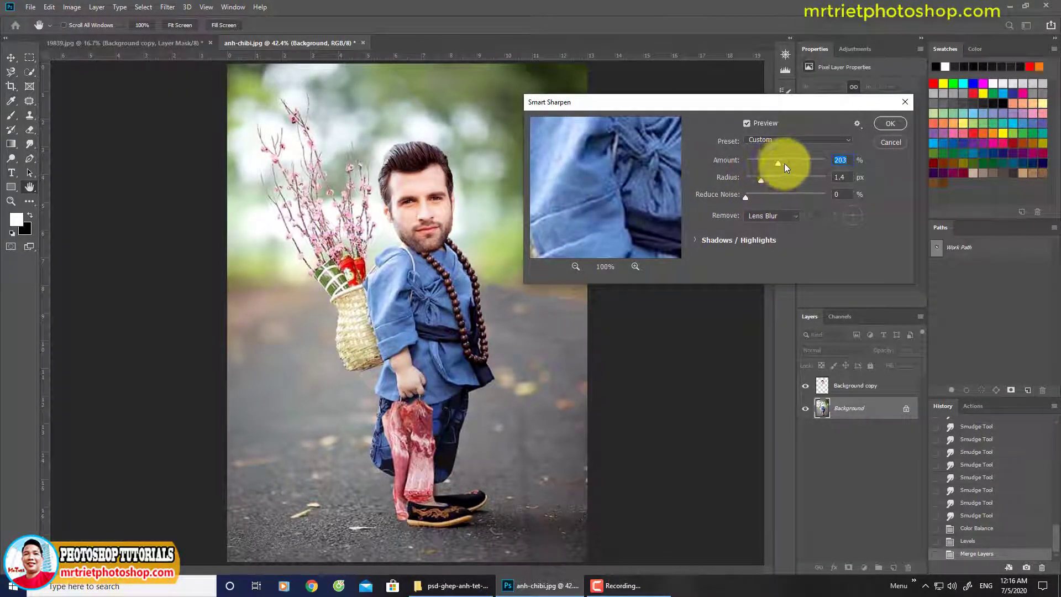
pyautogui.click(763, 179)
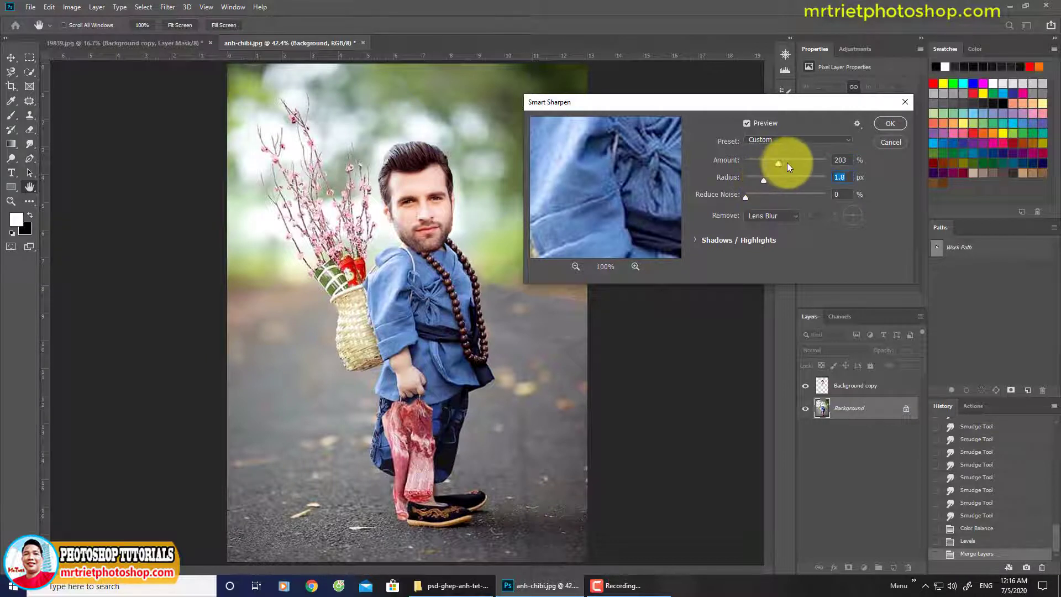
pyautogui.click(887, 123)
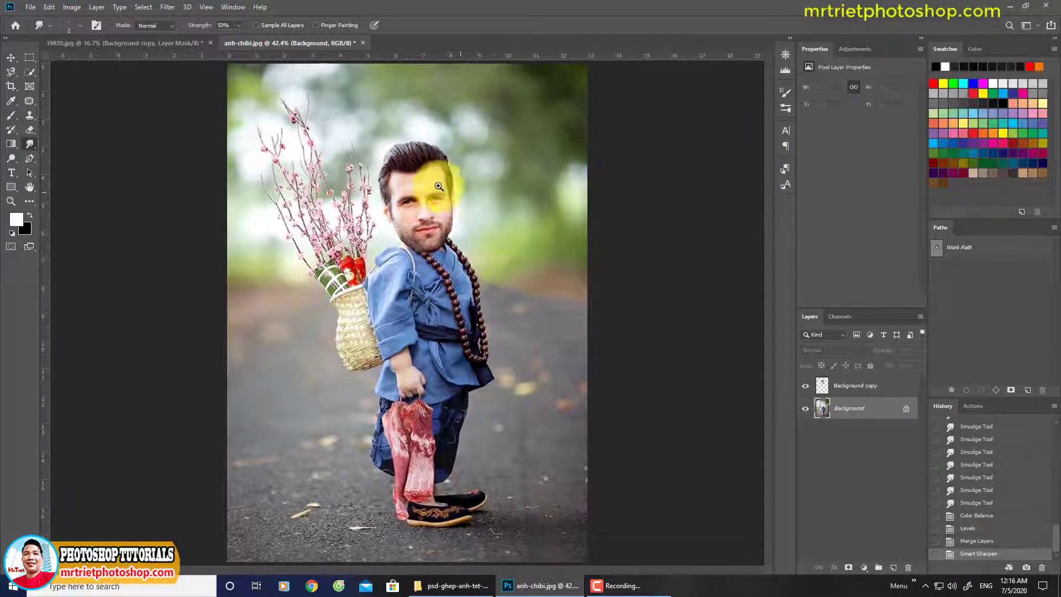
# Add a Photo Filter adjustment layer above the head layer with Warming Filter (85) at 30% density, and compare the image with and without it.
pyautogui.scroll(2, 447, 178)
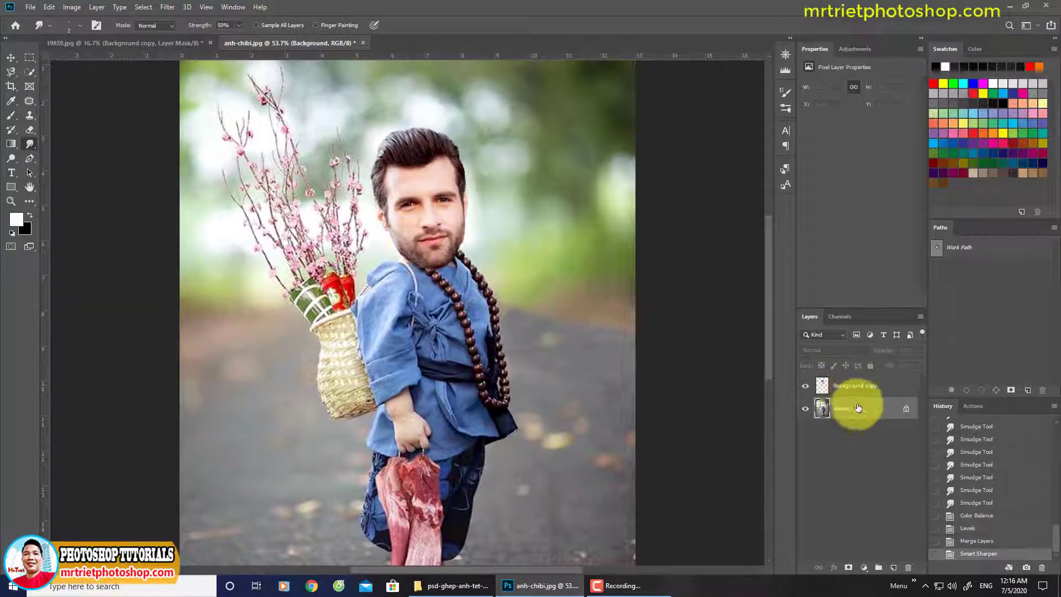
pyautogui.click(851, 385)
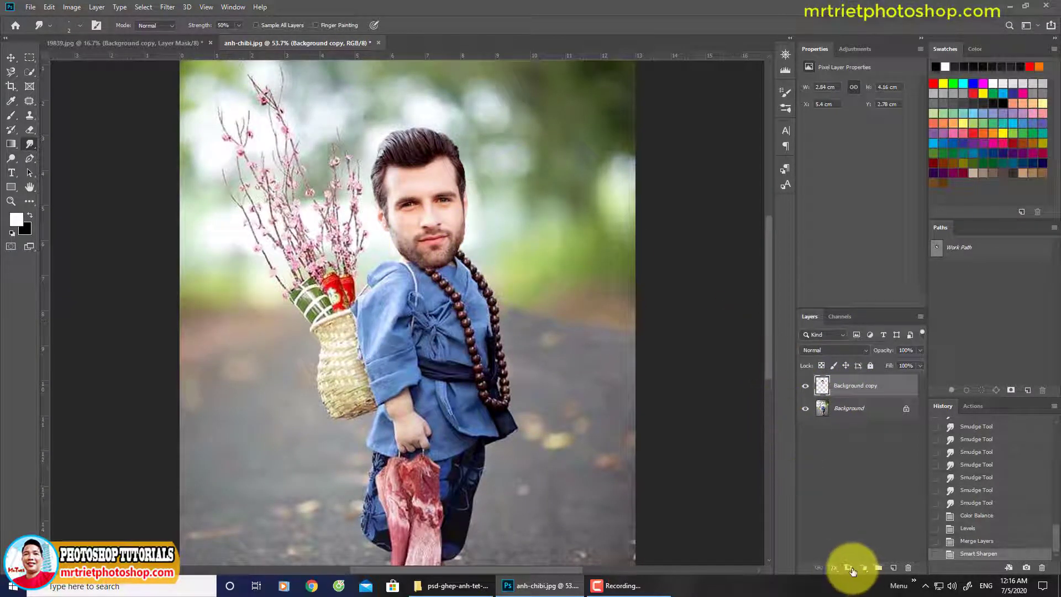
pyautogui.click(865, 568)
pyautogui.click(886, 489)
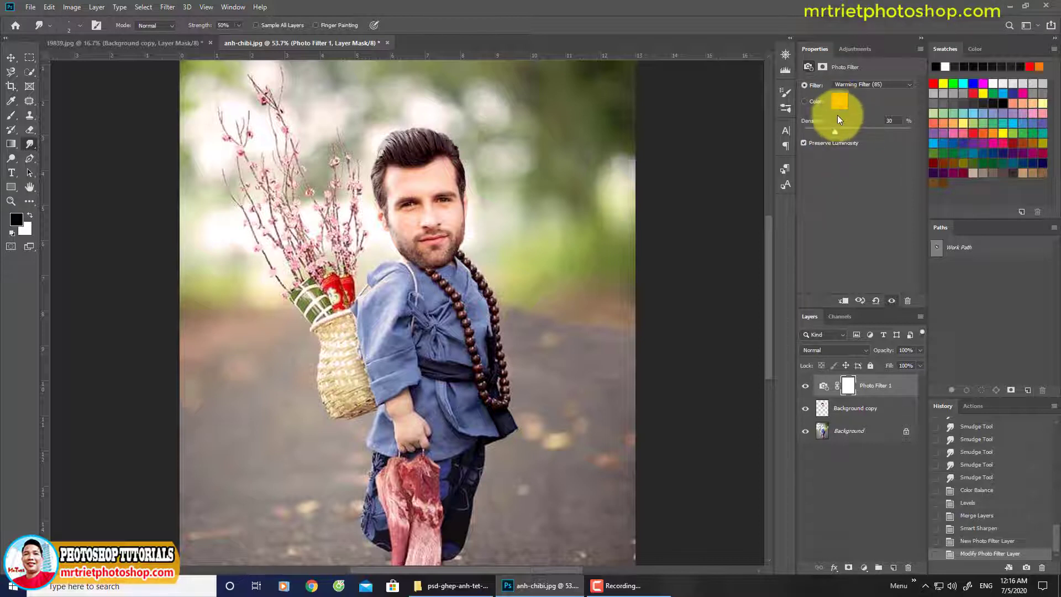
pyautogui.click(804, 387)
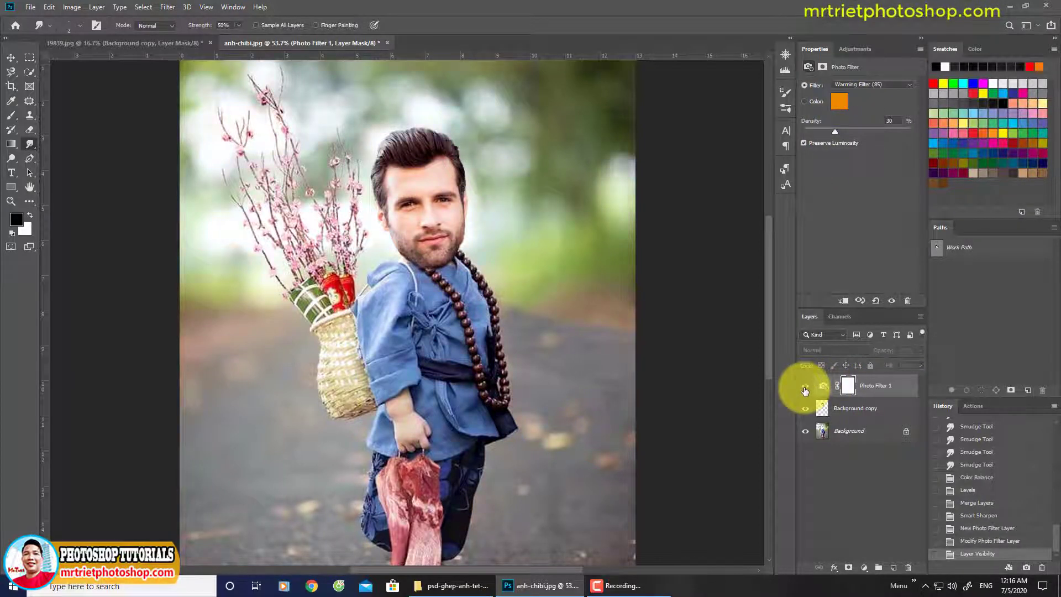
pyautogui.click(804, 386)
pyautogui.click(805, 387)
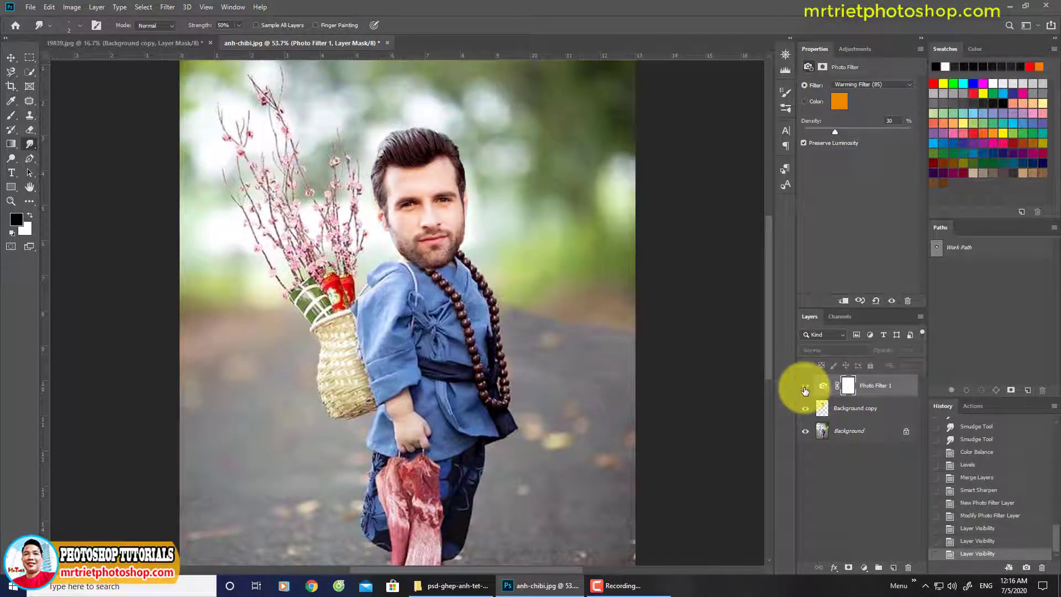
# Set the Photo Filter to the custom yellow-orange color f9b106 and its density to 39%.
pyautogui.click(839, 101)
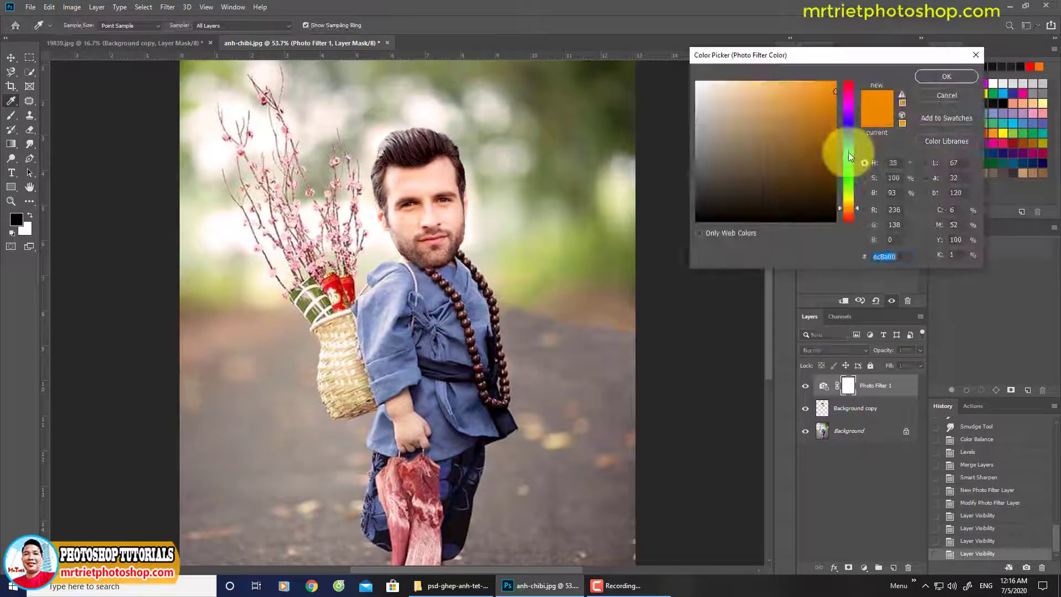
pyautogui.click(851, 198)
pyautogui.click(848, 204)
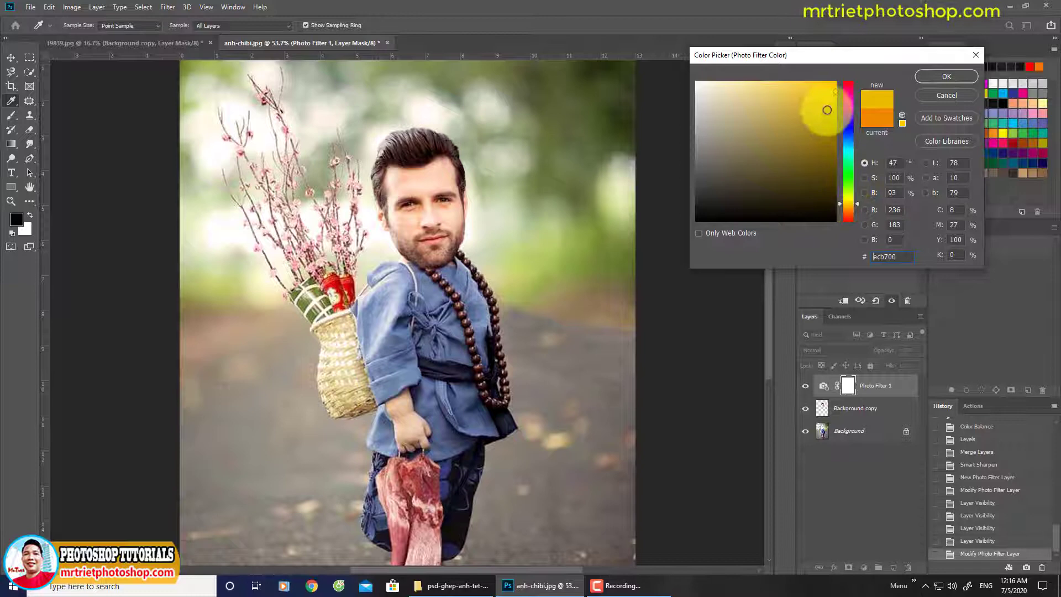
pyautogui.click(847, 205)
pyautogui.moveTo(824, 84)
pyautogui.mouseDown()
pyautogui.moveTo(844, 85)
pyautogui.moveTo(833, 84)
pyautogui.mouseUp()
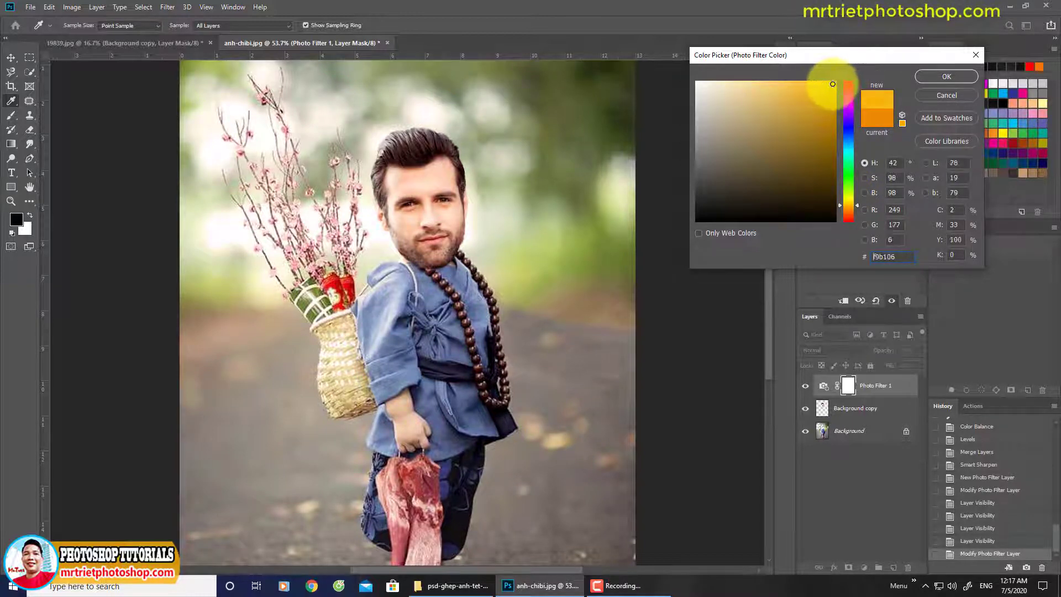
pyautogui.click(923, 77)
pyautogui.moveTo(841, 131); pyautogui.dragTo(847, 130)
pyautogui.hotkey('ctrl', '0')
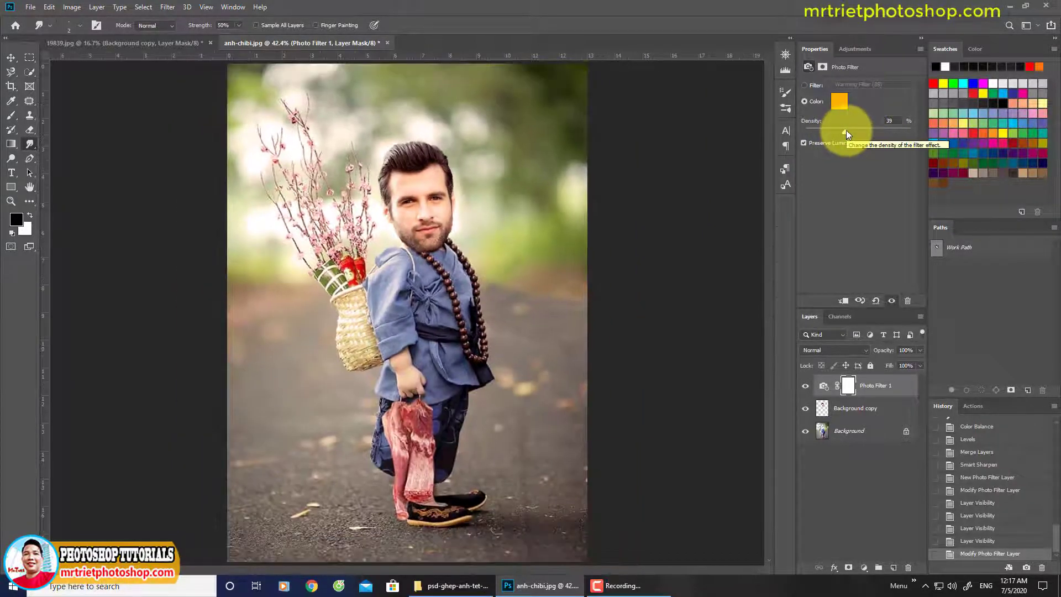
# Add a Color Balance adjustment layer directly above the Background with midtones at -1 cyan-red, +10 magenta-green and +1 yellow-blue.
pyautogui.click(841, 433)
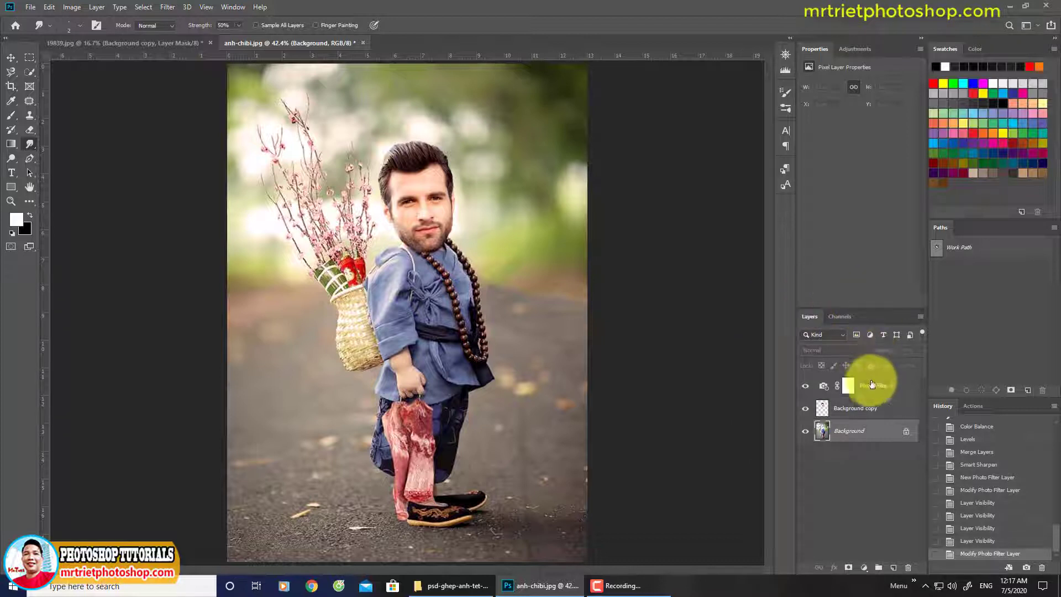
pyautogui.hotkey('ctrl', 'b')
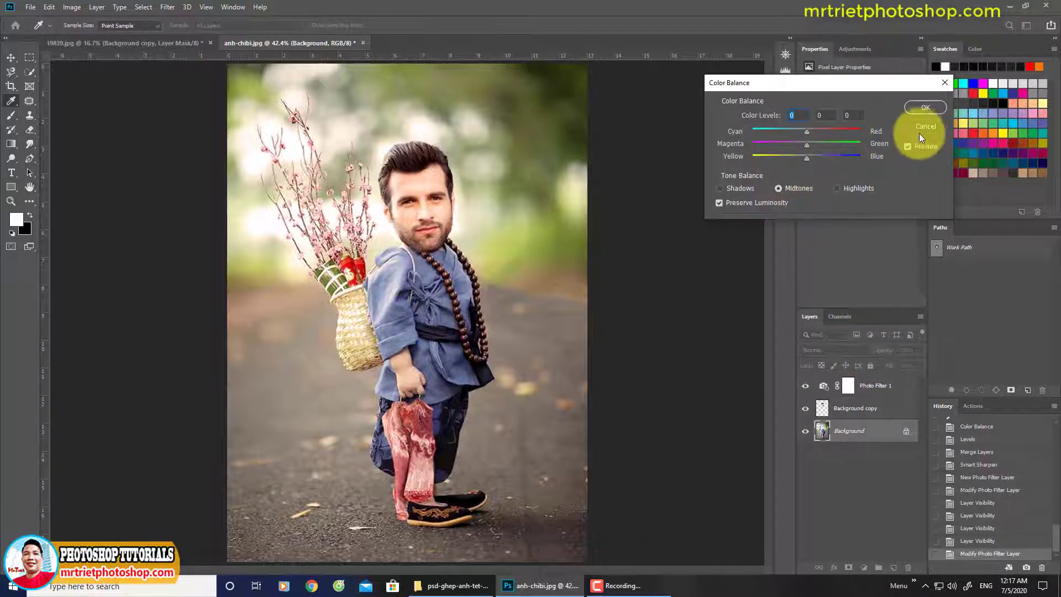
pyautogui.click(921, 128)
pyautogui.click(863, 567)
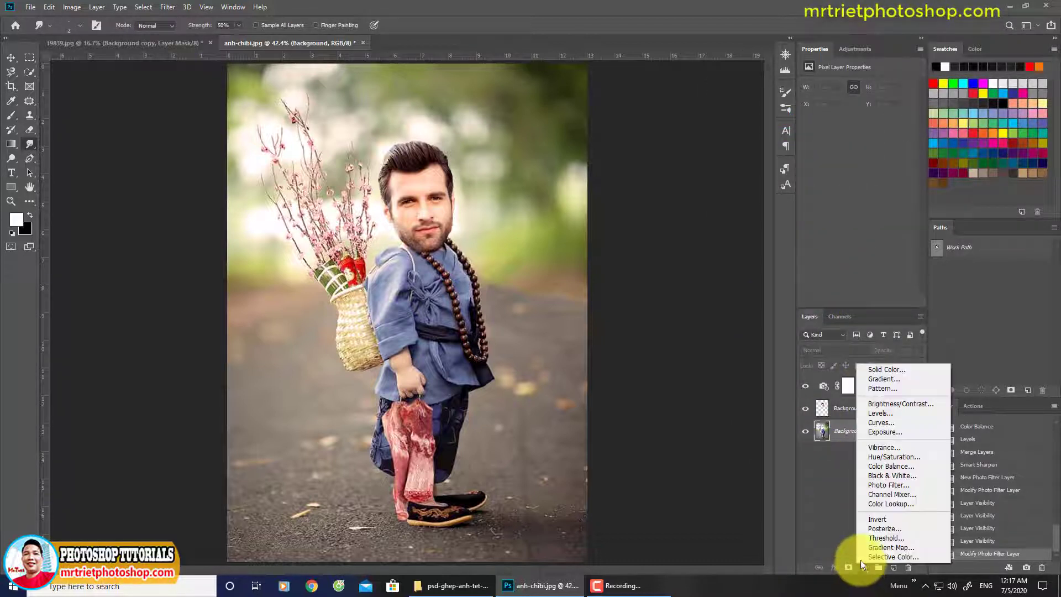
pyautogui.click(901, 466)
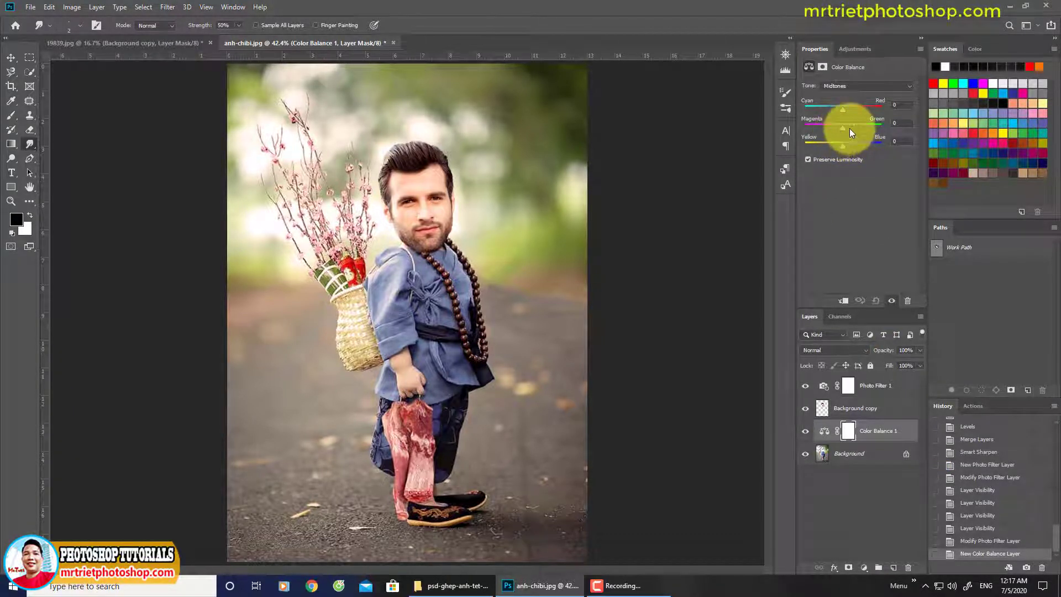
pyautogui.moveTo(843, 128)
pyautogui.mouseDown()
pyautogui.moveTo(859, 130)
pyautogui.moveTo(840, 147)
pyautogui.moveTo(850, 145)
pyautogui.mouseUp()
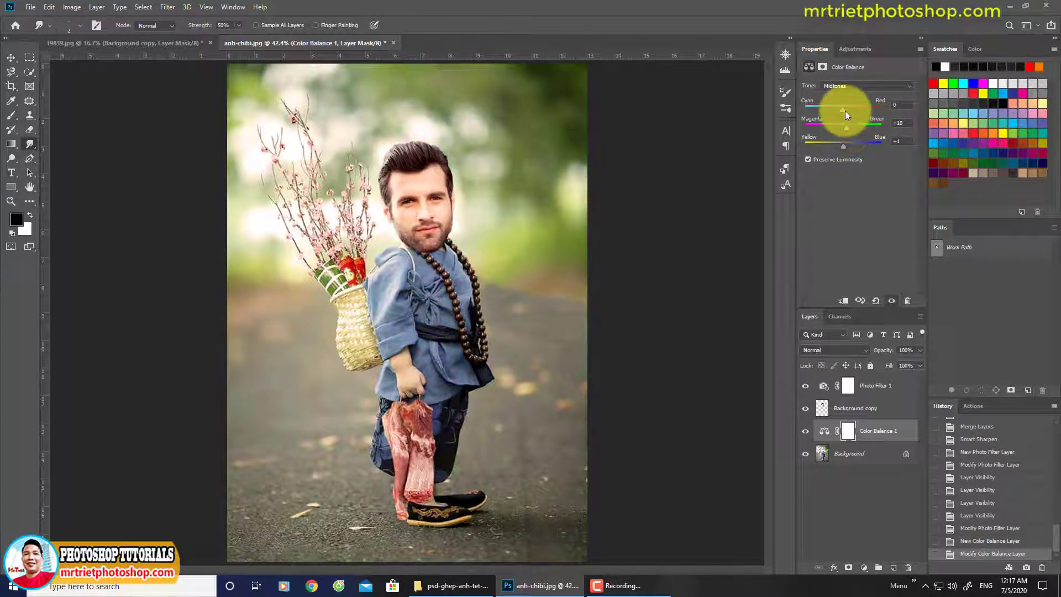
pyautogui.moveTo(845, 110); pyautogui.dragTo(837, 108)
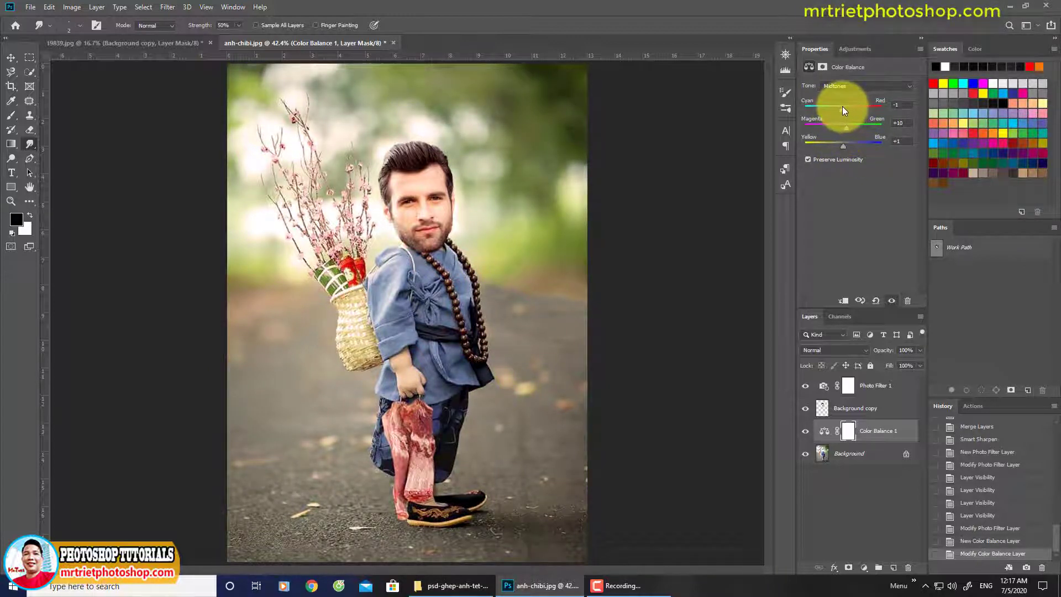
# Compare the image with and without the Photo Filter layer and try cyan-blue 06cef9 as its color.
pyautogui.click(882, 390)
pyautogui.click(806, 386)
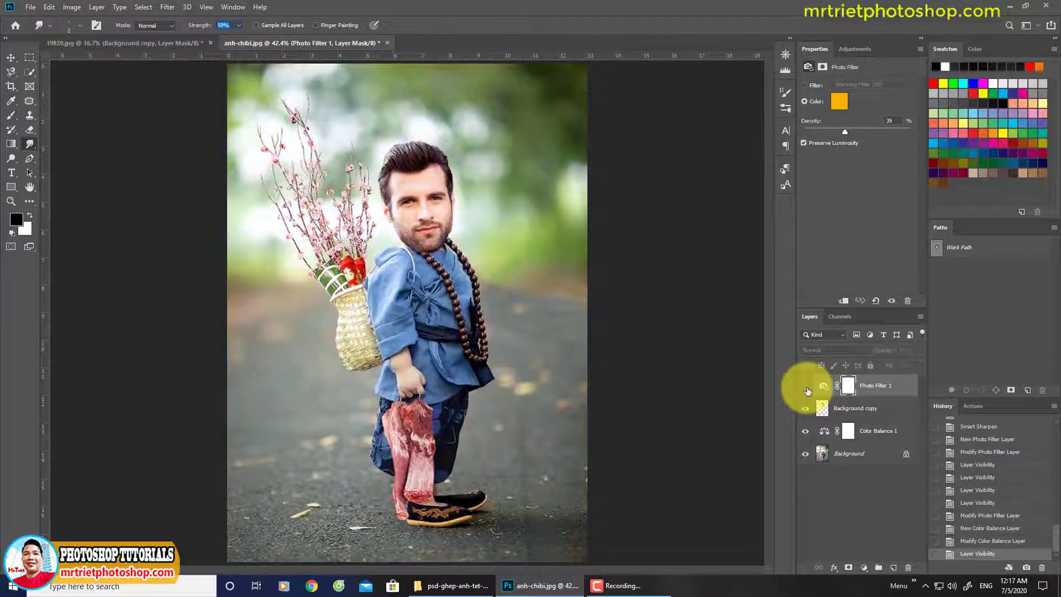
pyautogui.click(806, 387)
pyautogui.click(838, 101)
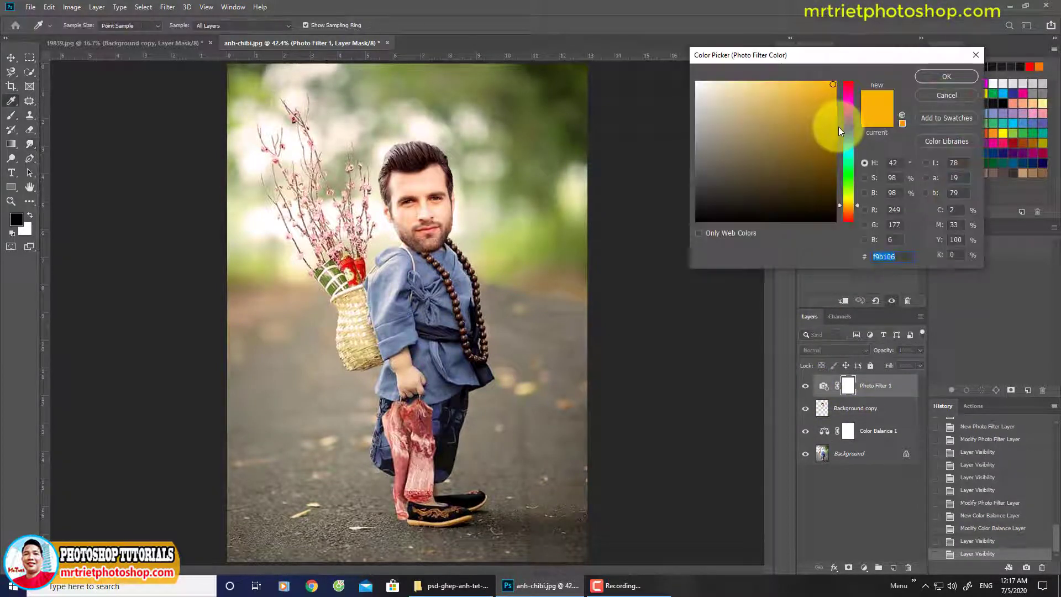
pyautogui.click(850, 147)
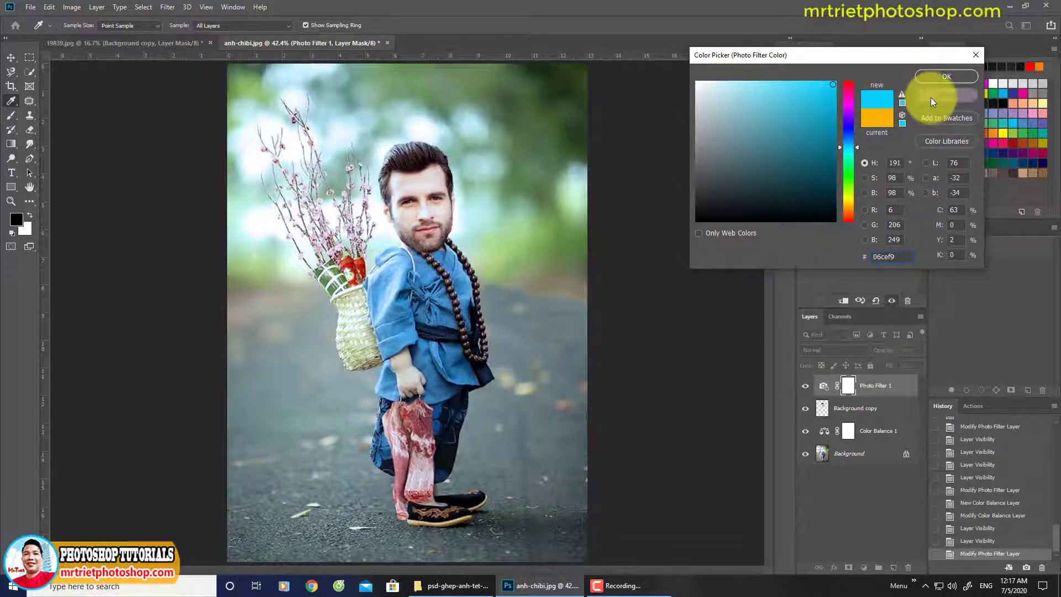
pyautogui.click(933, 96)
# Set the Photo Filter color to orange f69c0f and its density to 23%.
pyautogui.click(839, 102)
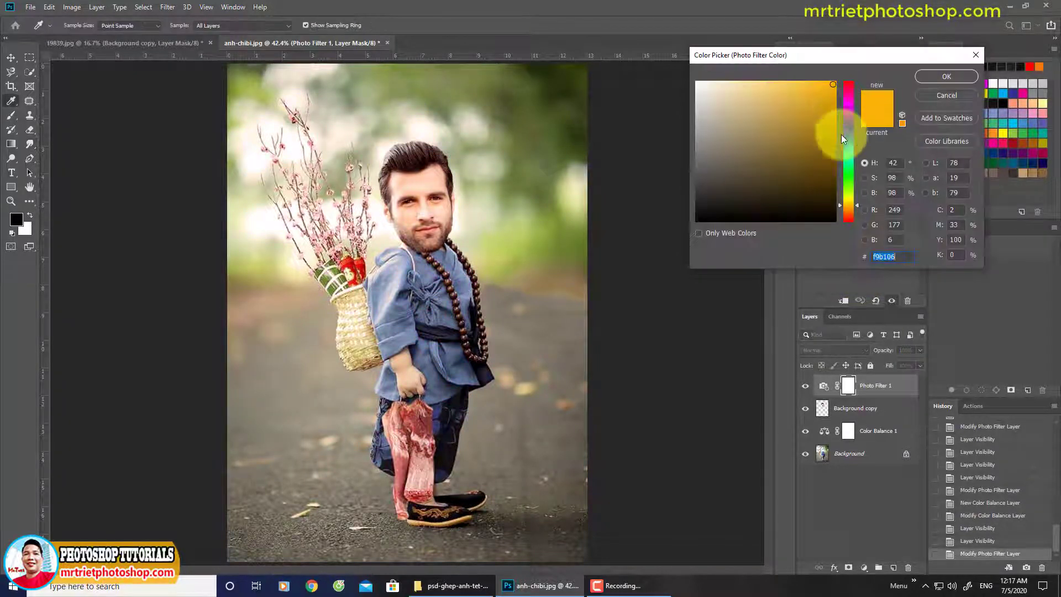
pyautogui.click(846, 207)
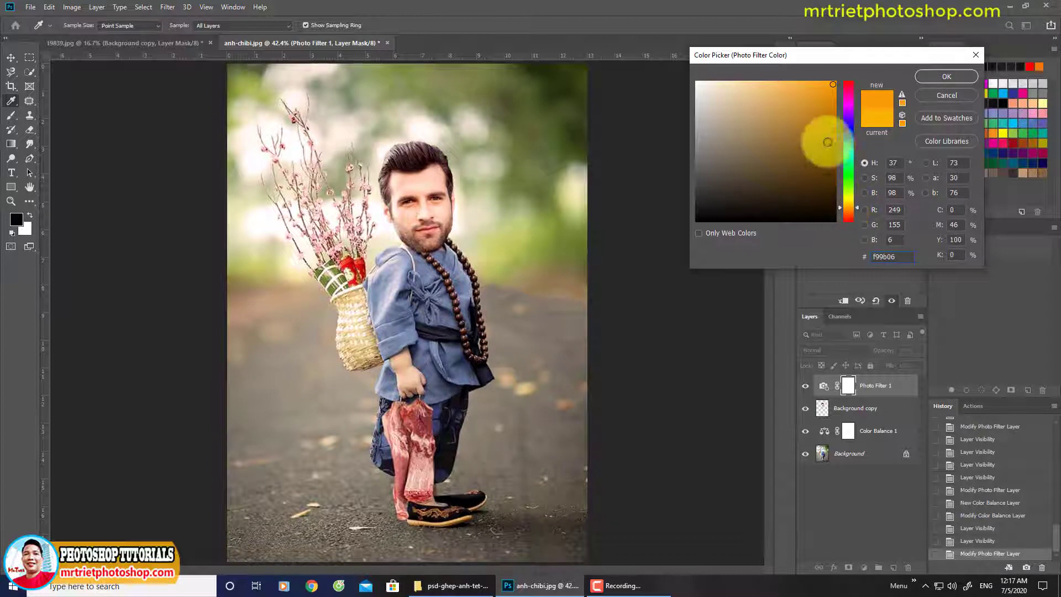
pyautogui.moveTo(823, 86); pyautogui.dragTo(827, 86)
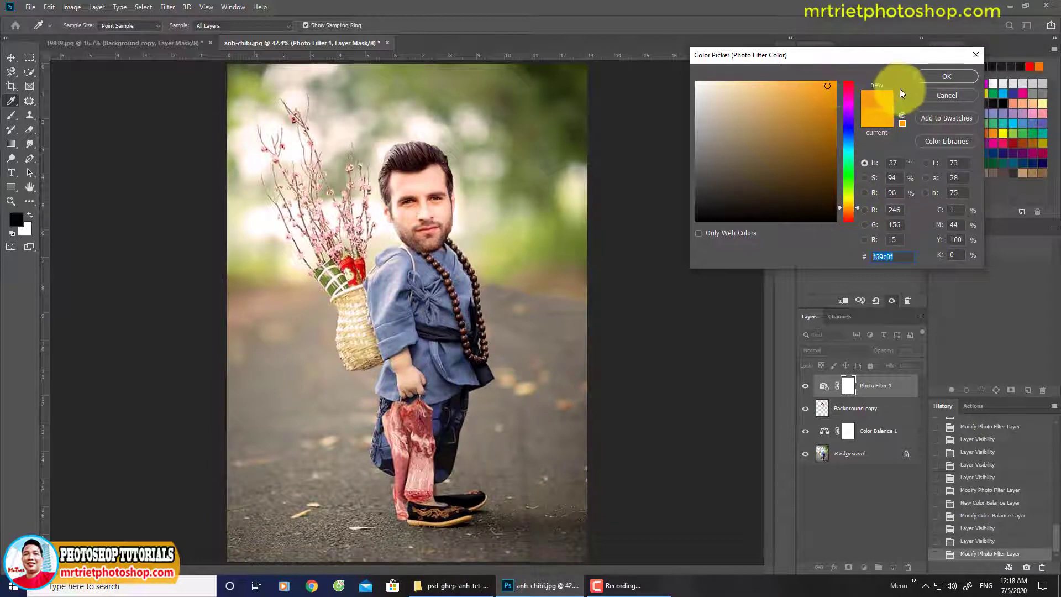
pyautogui.click(932, 78)
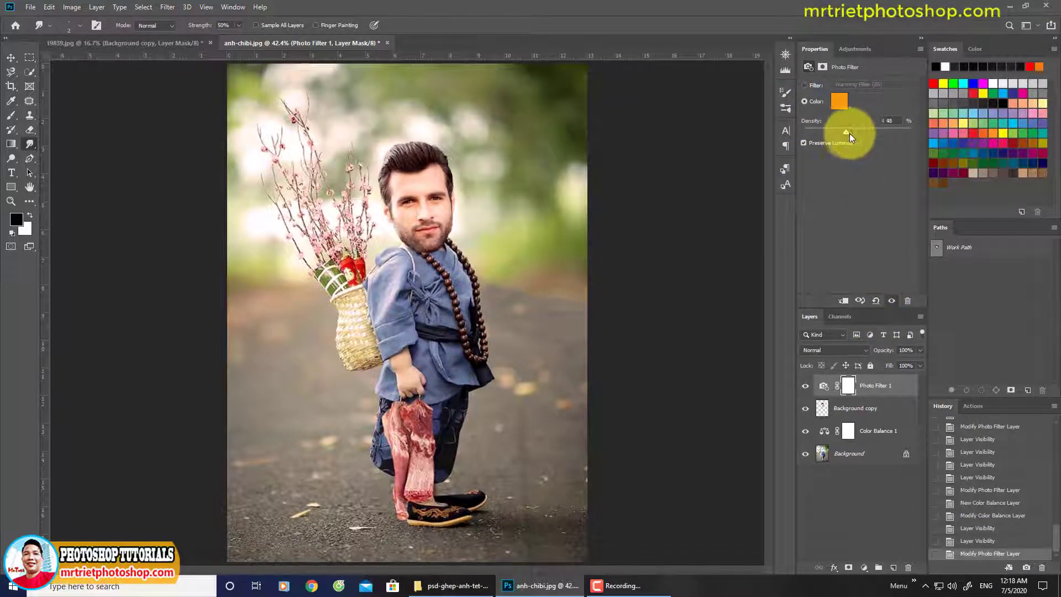
pyautogui.moveTo(846, 130)
pyautogui.mouseDown()
pyautogui.moveTo(829, 124)
pyautogui.moveTo(829, 134)
pyautogui.mouseUp()
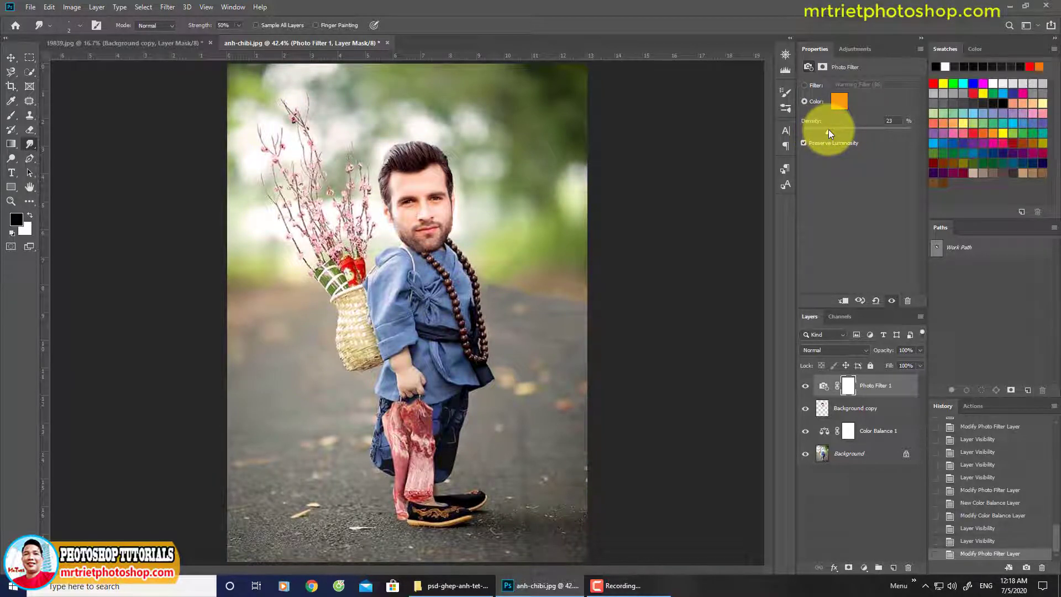
pyautogui.press('Return')
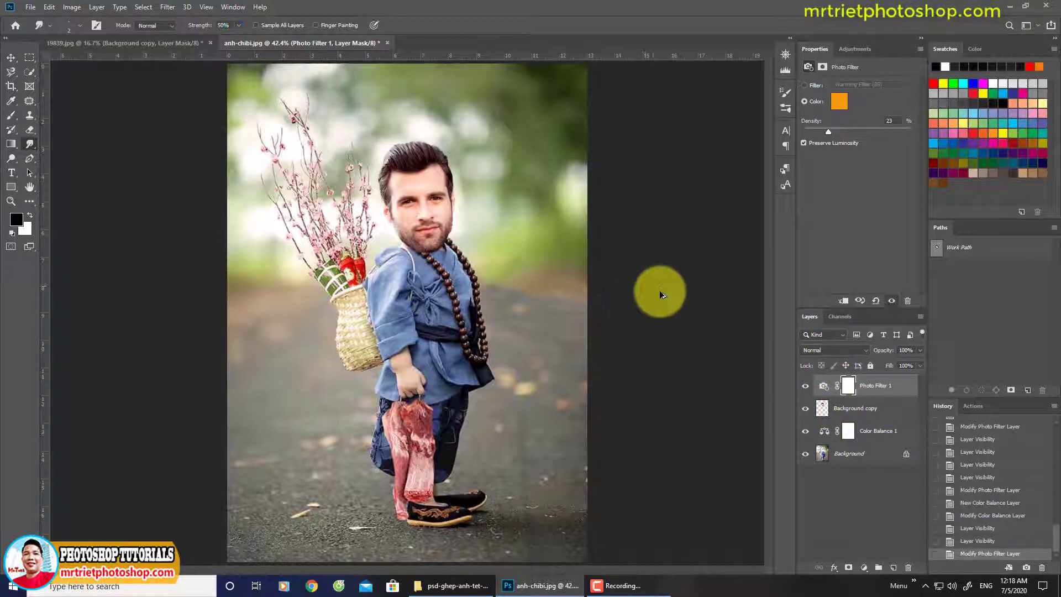
# Stamp the visible image onto a new top layer and put the Photo Filter, head and Color Balance layers into a hidden group.
pyautogui.hotkey('ctrl', 'shift', 'alt', 'e')
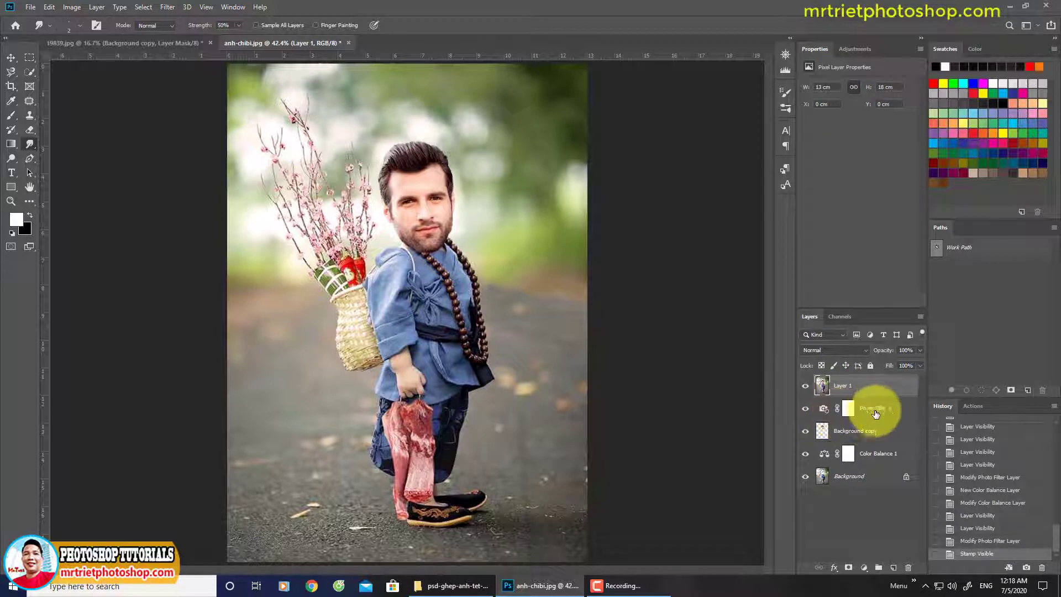
pyautogui.keyDown('shift'); pyautogui.click(890, 456); pyautogui.keyUp('shift')
pyautogui.hotkey('ctrl', 'g')
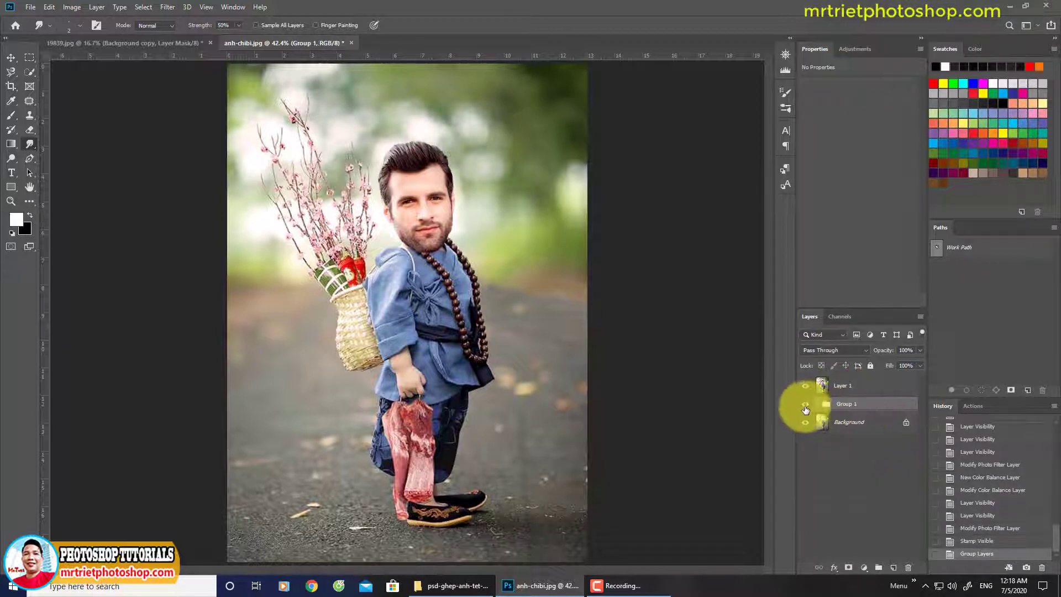
pyautogui.click(805, 403)
pyautogui.click(805, 385)
pyautogui.click(805, 385)
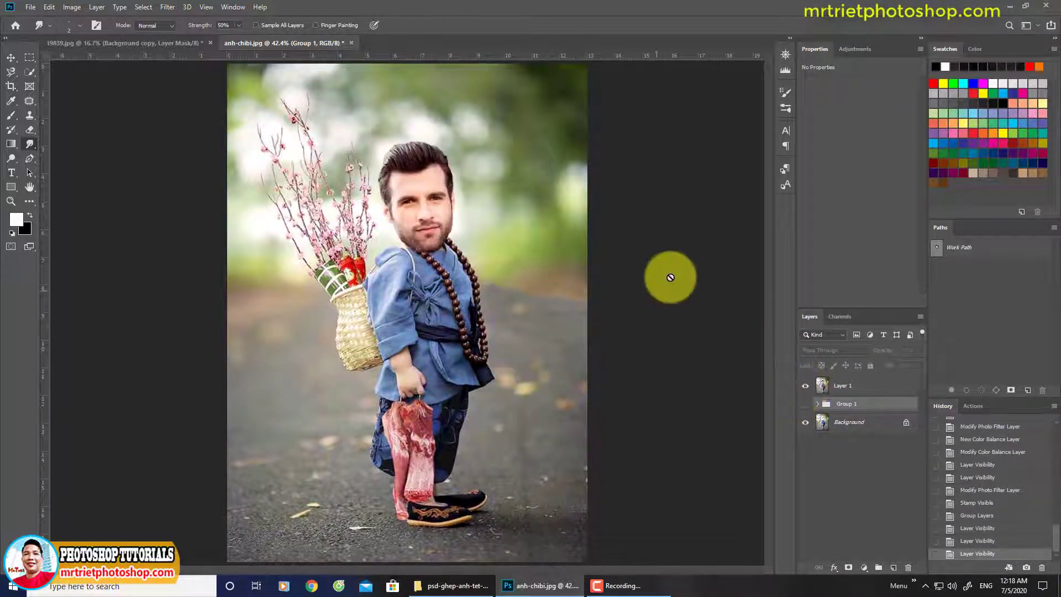
# Open the stamped Layer 1 in the Camera Raw Filter.
pyautogui.click(849, 386)
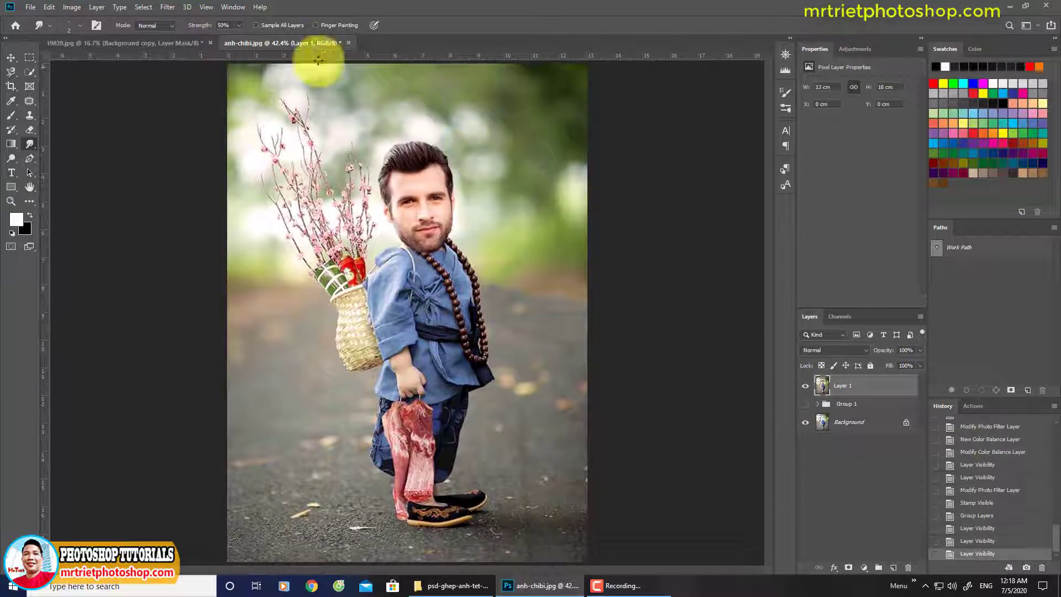
pyautogui.click(167, 7)
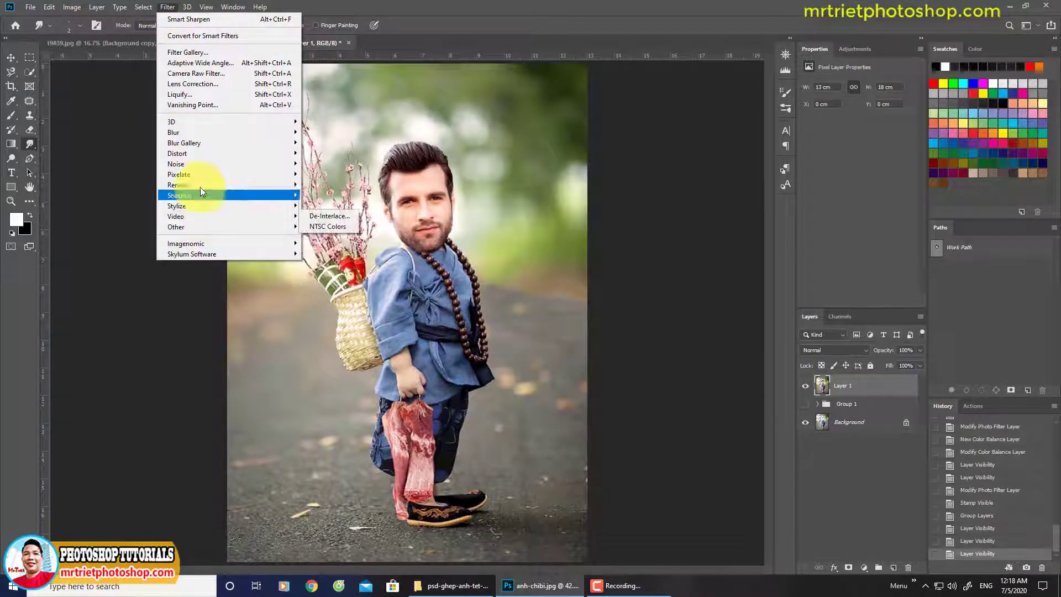
pyautogui.click(198, 72)
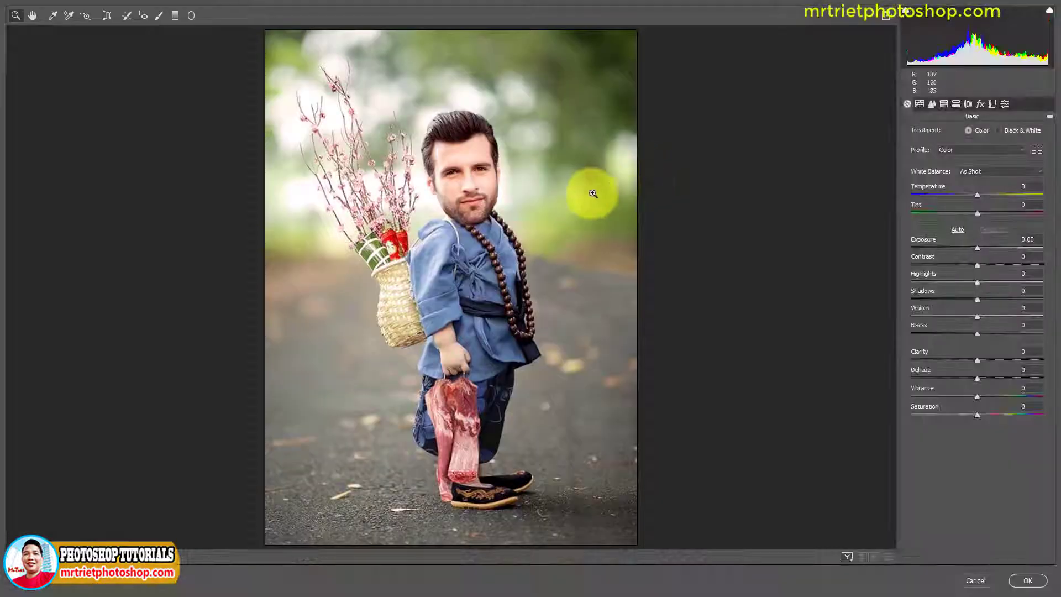
pyautogui.click(958, 230)
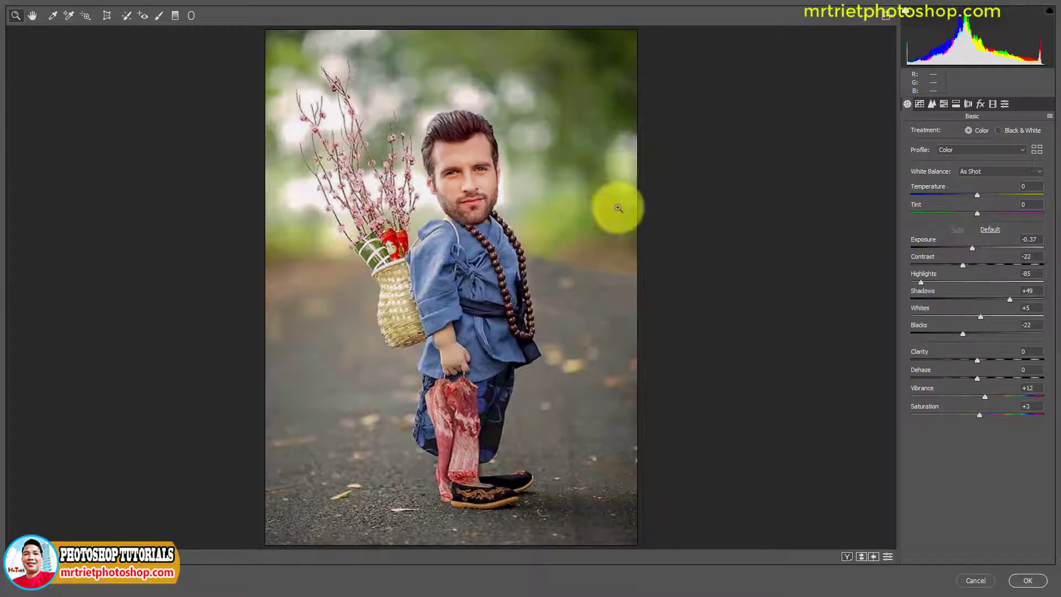
pyautogui.moveTo(970, 246); pyautogui.dragTo(974, 243)
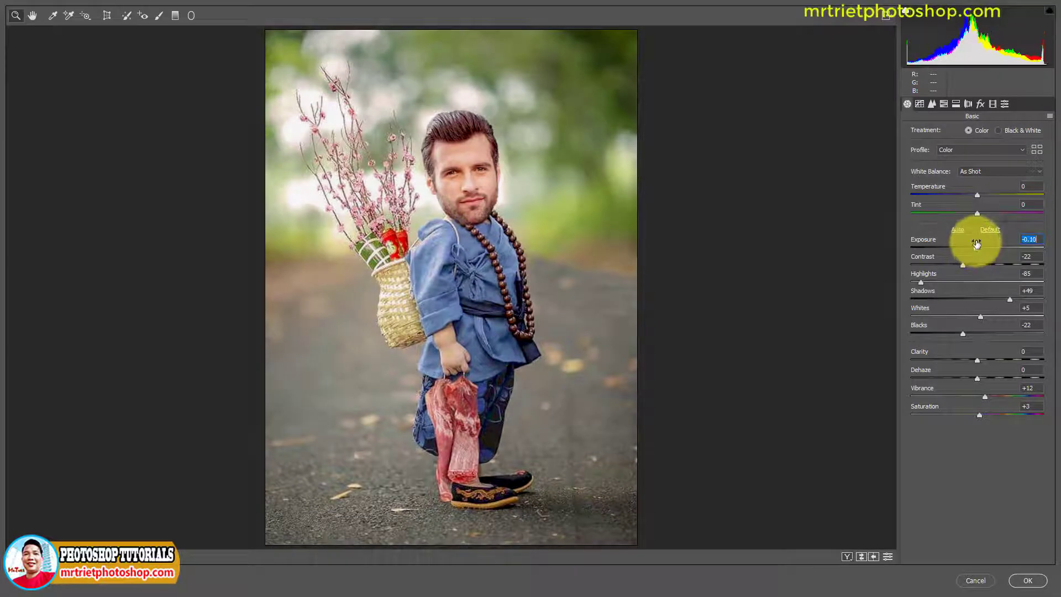
pyautogui.click(989, 230)
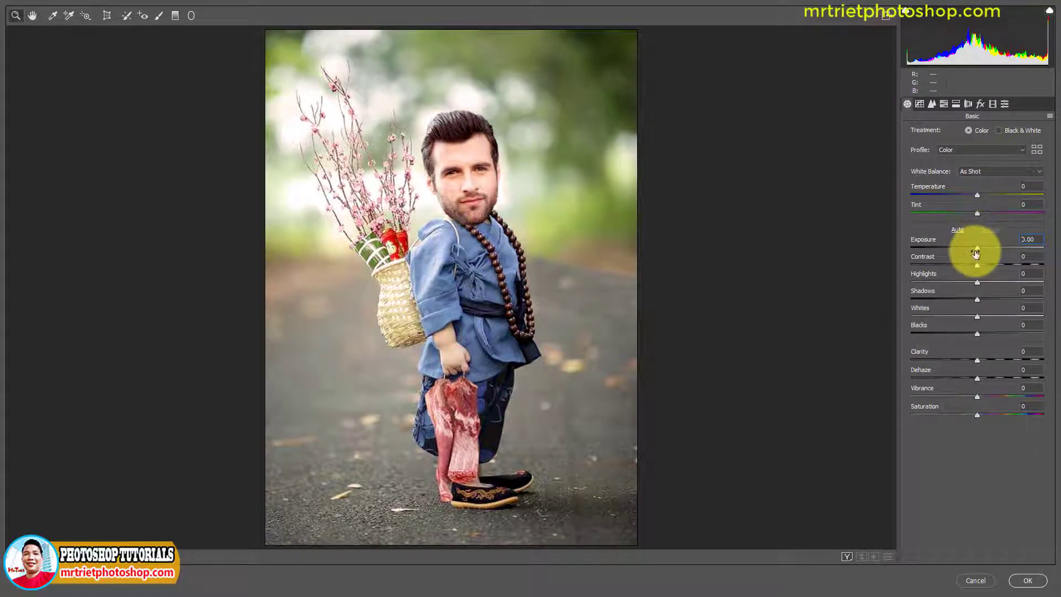
# Set exposure to -0.15, highlights -18, shadows -6, blacks -3 and vibrance +23, and compare the result with the default settings.
pyautogui.moveTo(977, 247); pyautogui.dragTo(974, 244)
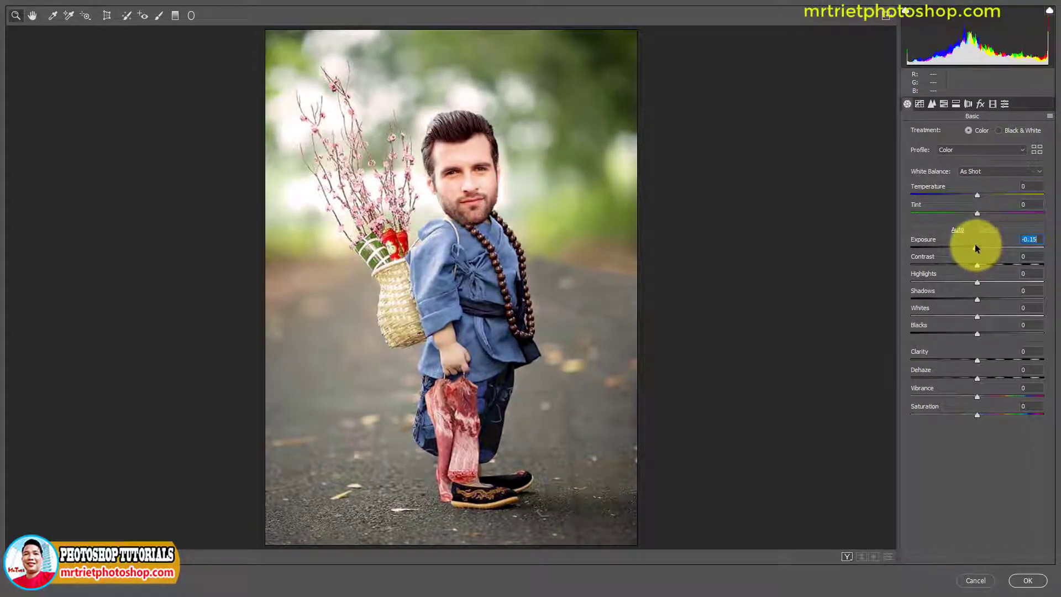
pyautogui.moveTo(976, 281)
pyautogui.mouseDown()
pyautogui.moveTo(963, 281)
pyautogui.moveTo(973, 279)
pyautogui.mouseUp()
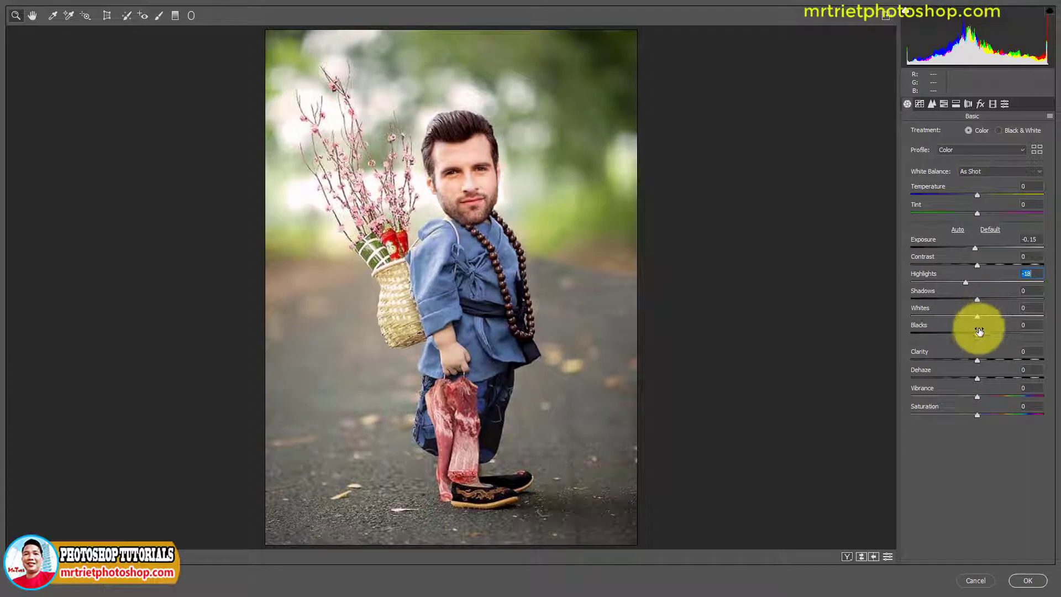
pyautogui.moveTo(975, 333); pyautogui.dragTo(970, 297)
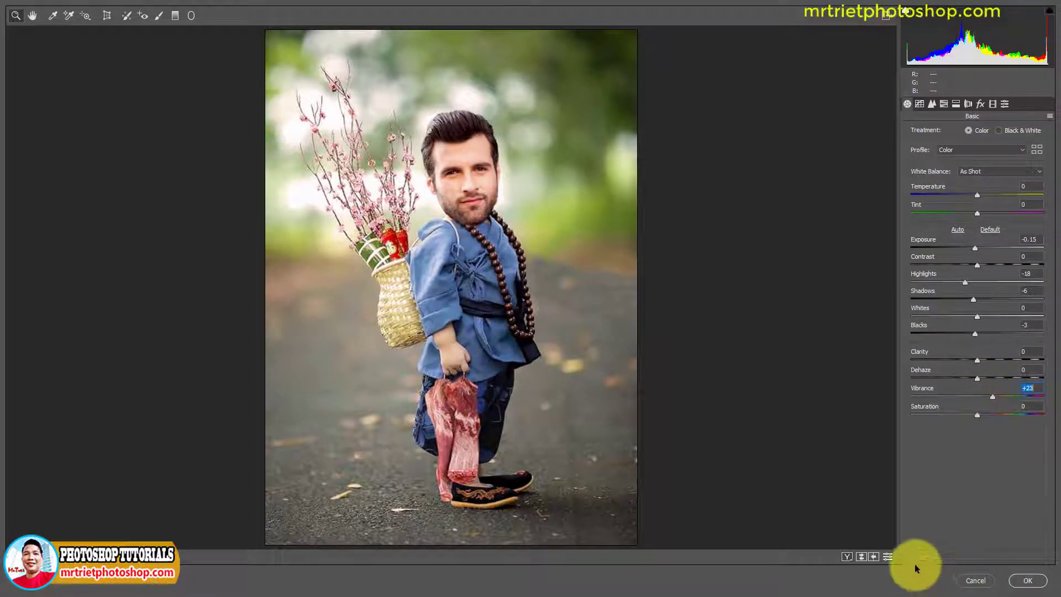
pyautogui.click(887, 557)
pyautogui.click(887, 557)
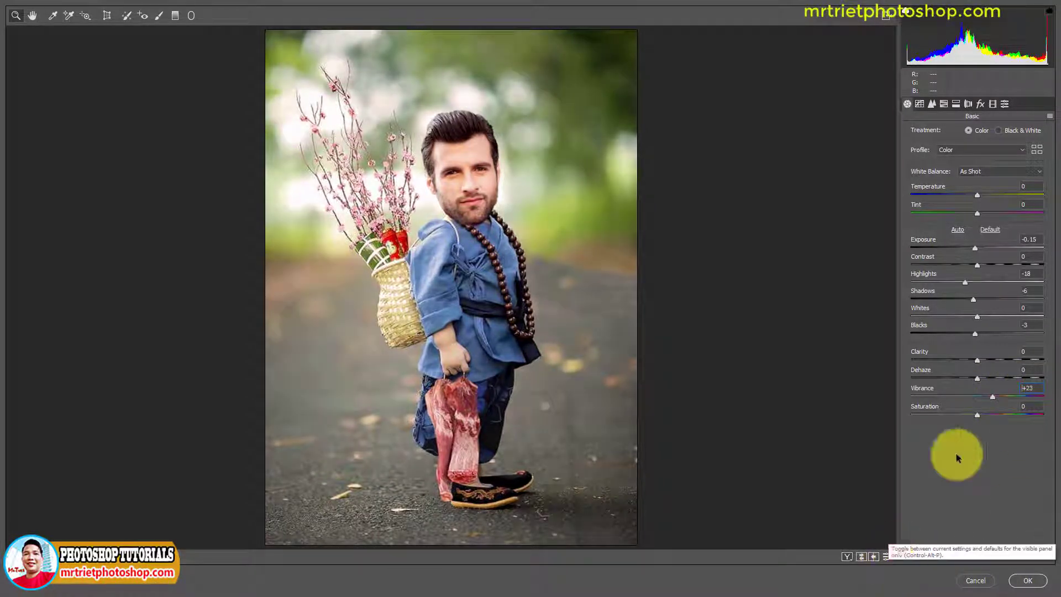
# Set the contrast to +11 and the exposure to +0.05, and apply the Camera Raw Filter.
pyautogui.moveTo(976, 263); pyautogui.dragTo(984, 264)
pyautogui.click(977, 247)
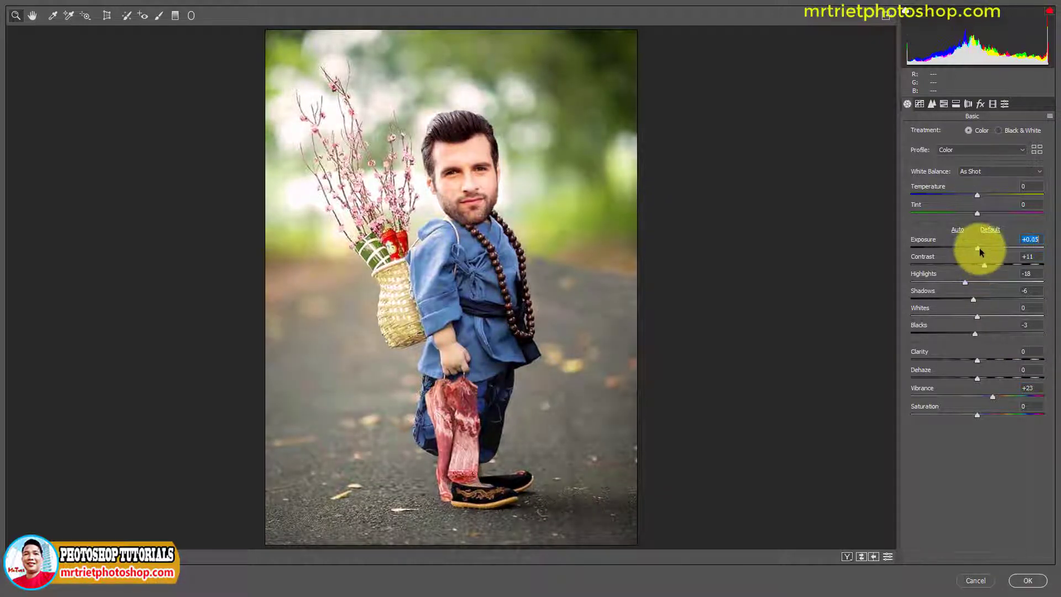
pyautogui.moveTo(977, 249); pyautogui.dragTo(980, 248)
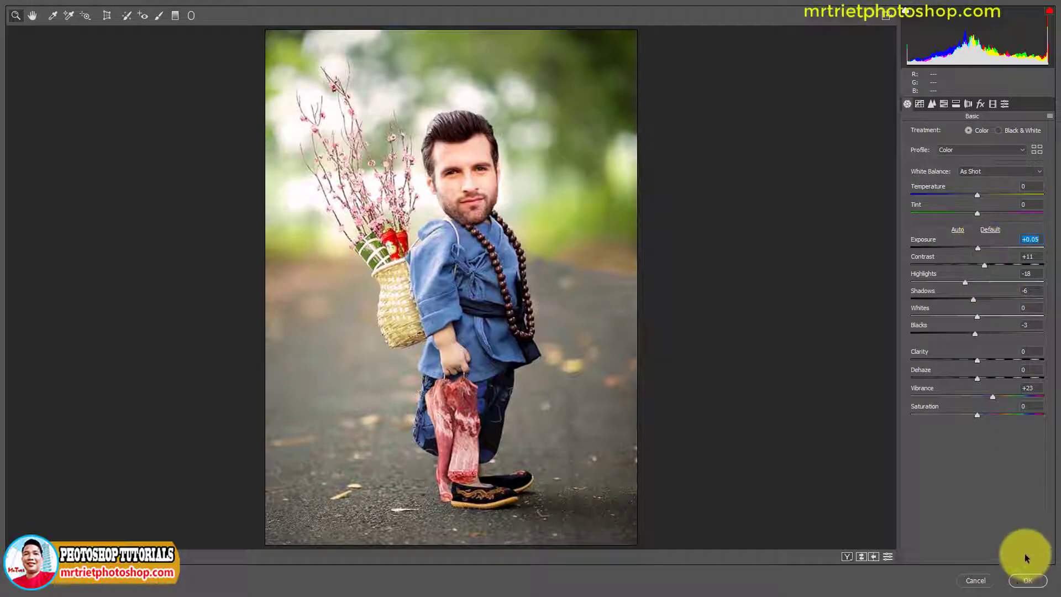
pyautogui.click(1027, 580)
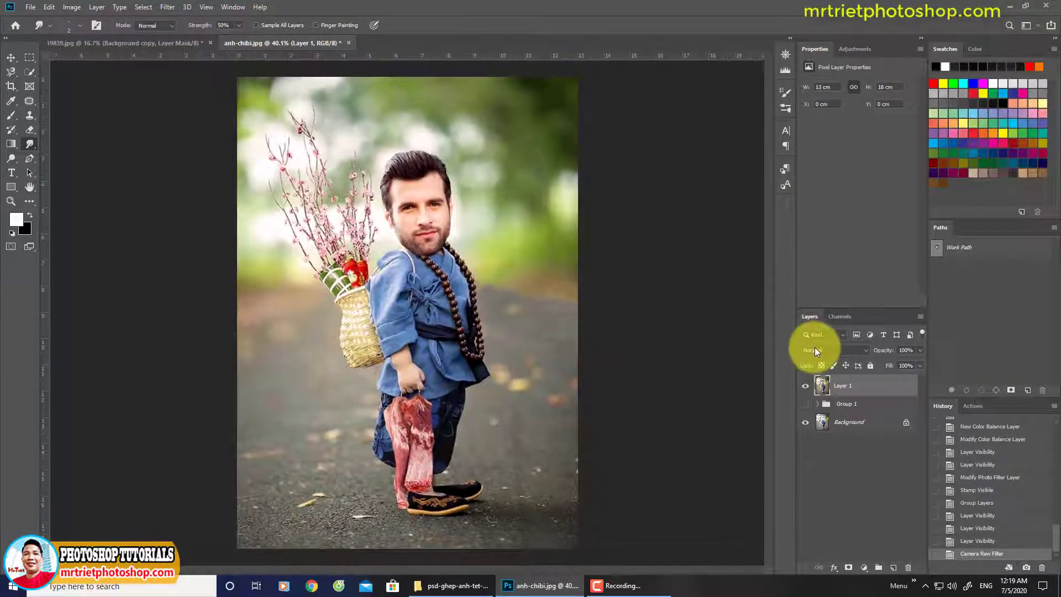
# Apply Levels to Layer 1 with input black point 5 and midtone 1.08.
pyautogui.hotkey('ctrl', 'l')
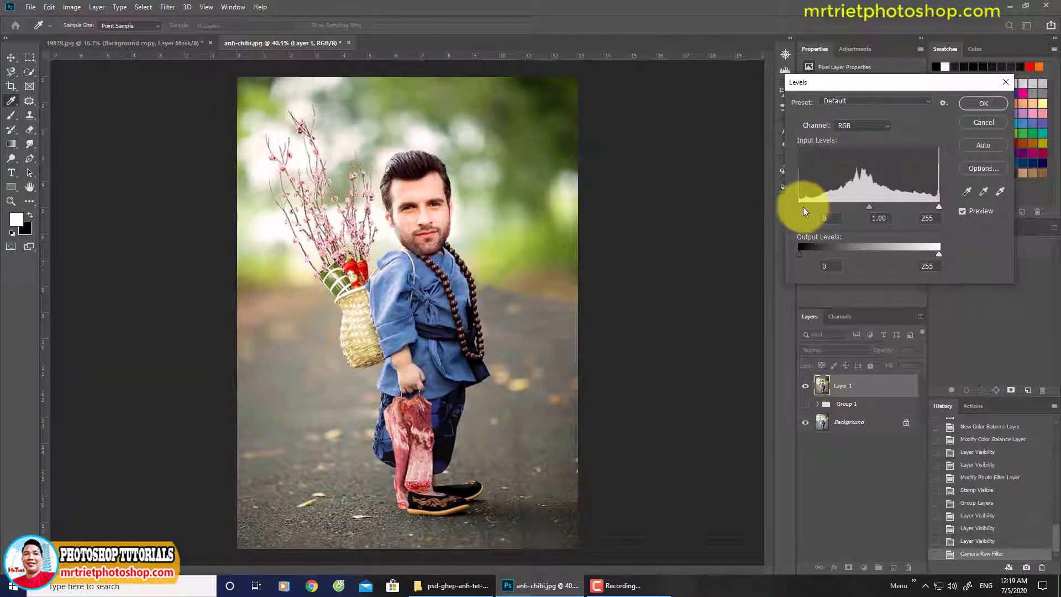
pyautogui.moveTo(868, 205); pyautogui.dragTo(864, 202)
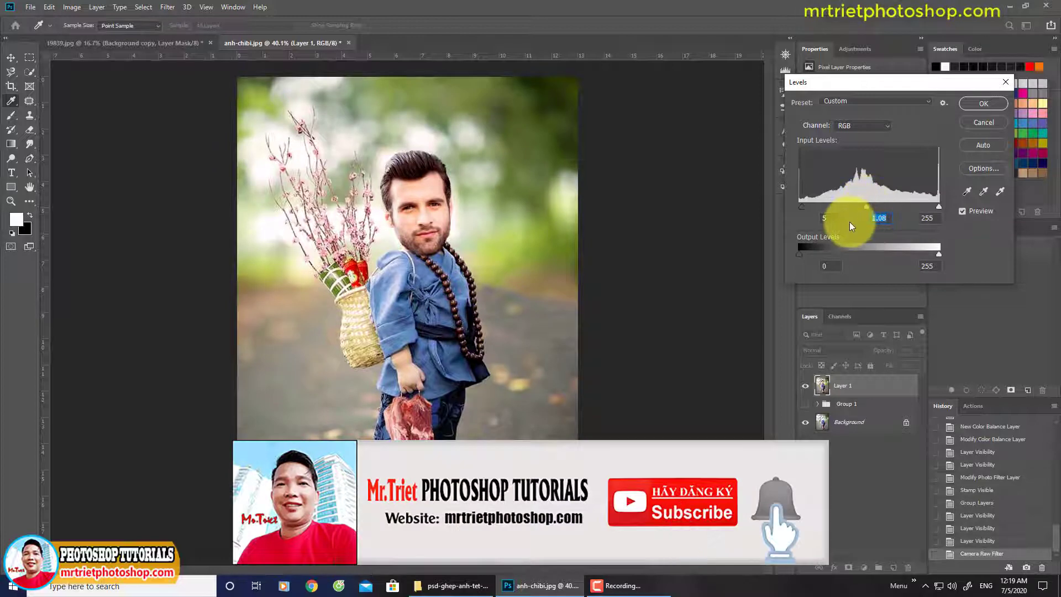
pyautogui.press('Return')
pyautogui.hotkey('ctrl', '0')
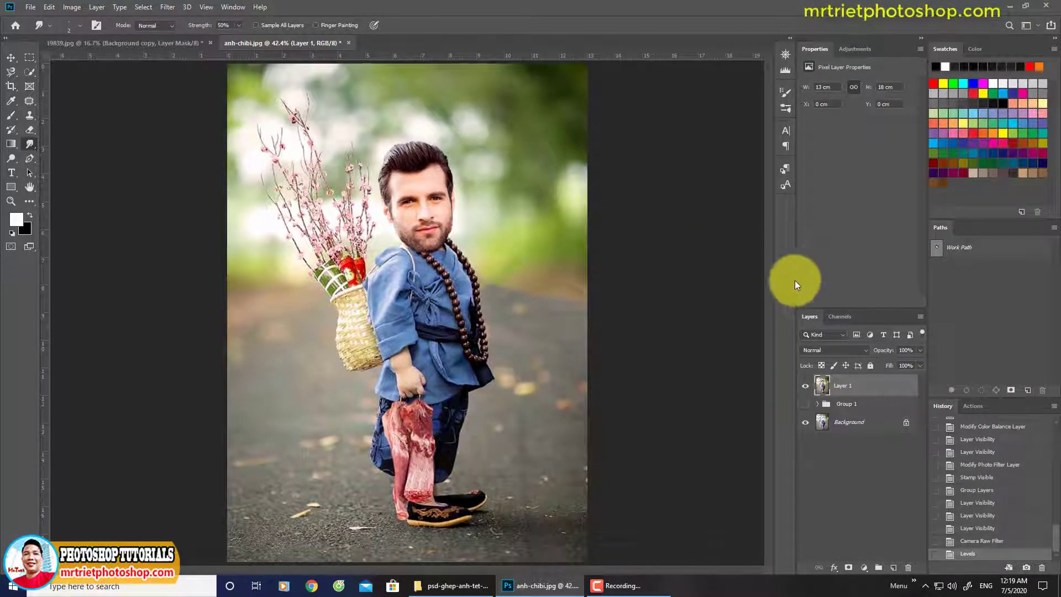
# Compare the image with and without Layer 1, and review the cut-out head in 19839.jpg.
pyautogui.click(804, 386)
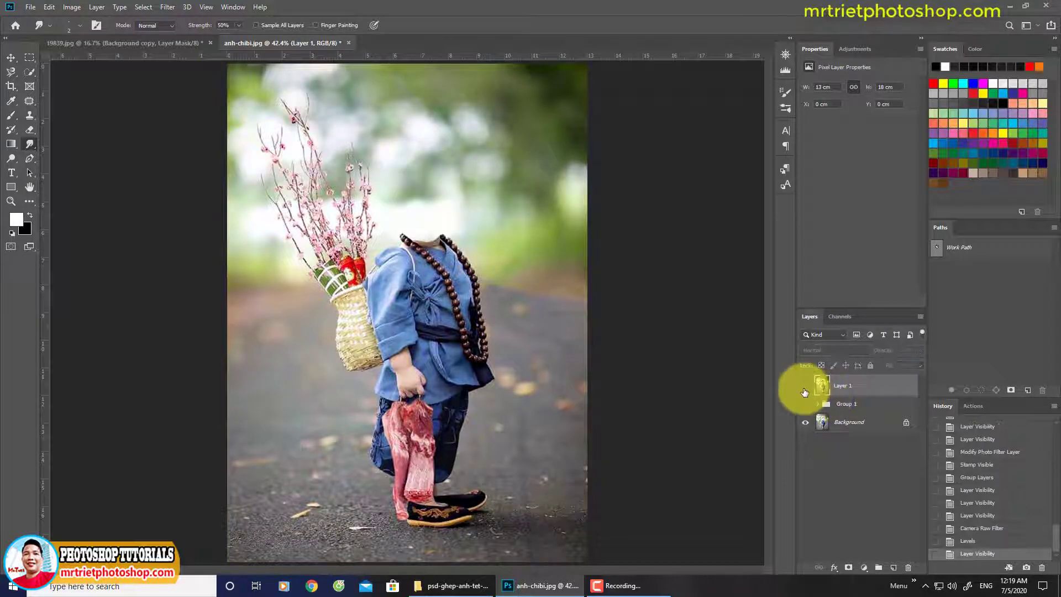
pyautogui.click(805, 386)
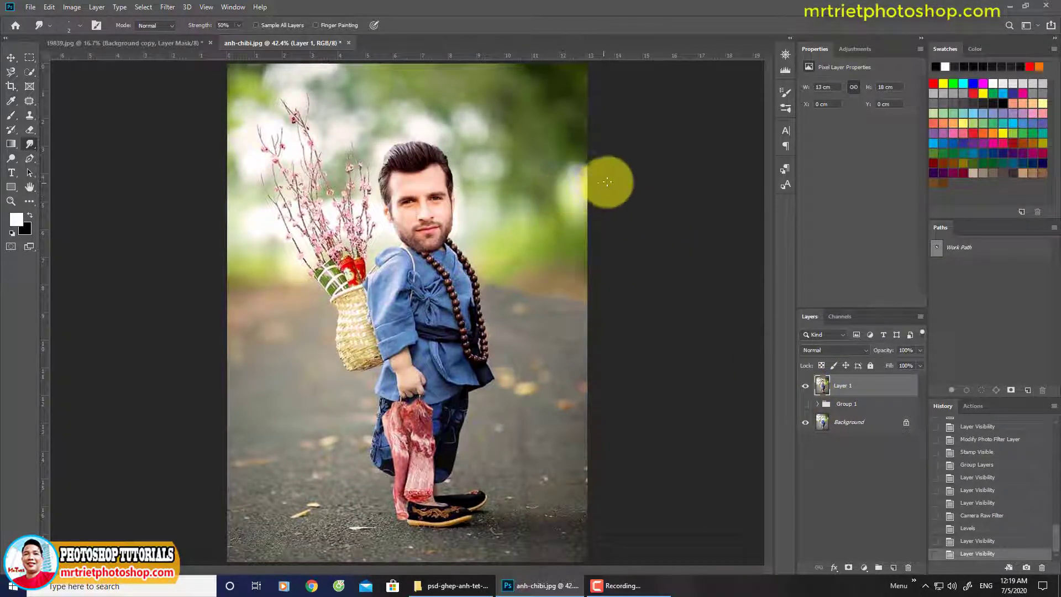
pyautogui.click(148, 48)
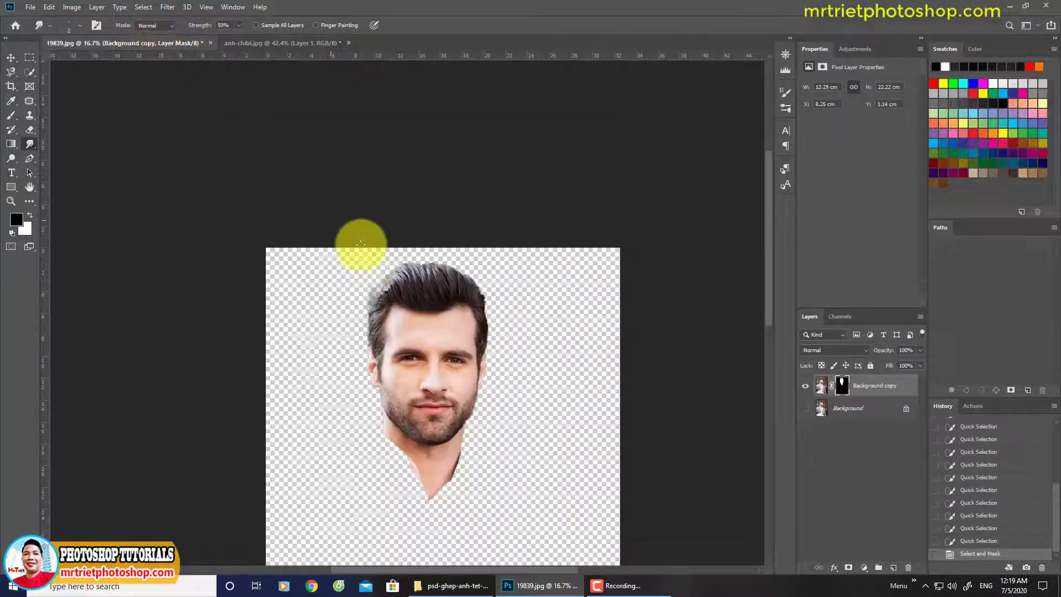
pyautogui.hotkey('ctrl', '0')
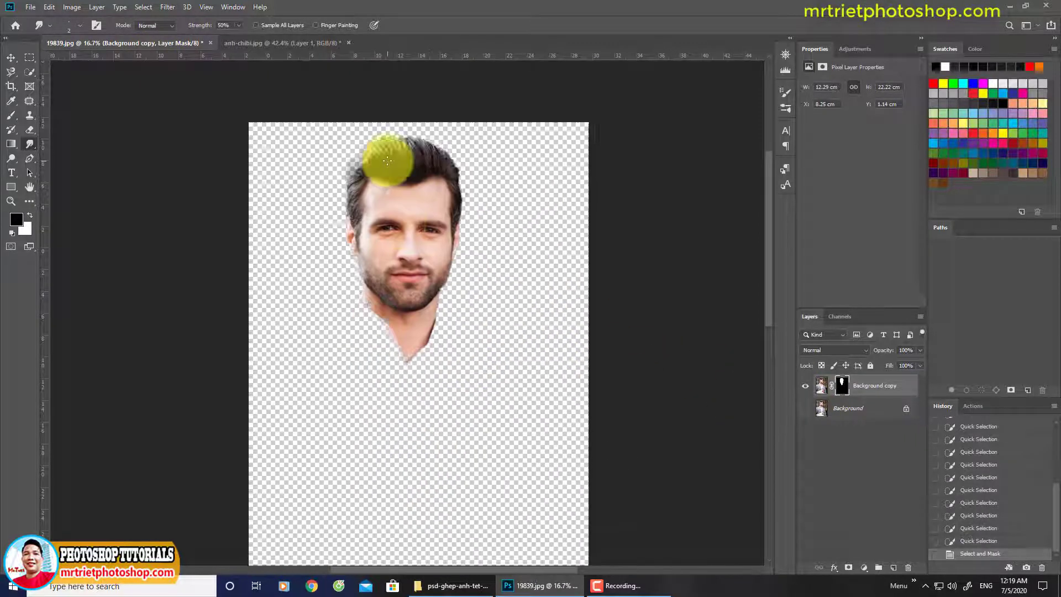
# Display the anh-chibi.jpg composite fitted to the screen with the interface panels hidden.
pyautogui.click(267, 43)
pyautogui.press('Tab')
pyautogui.hotkey('ctrl', '0')
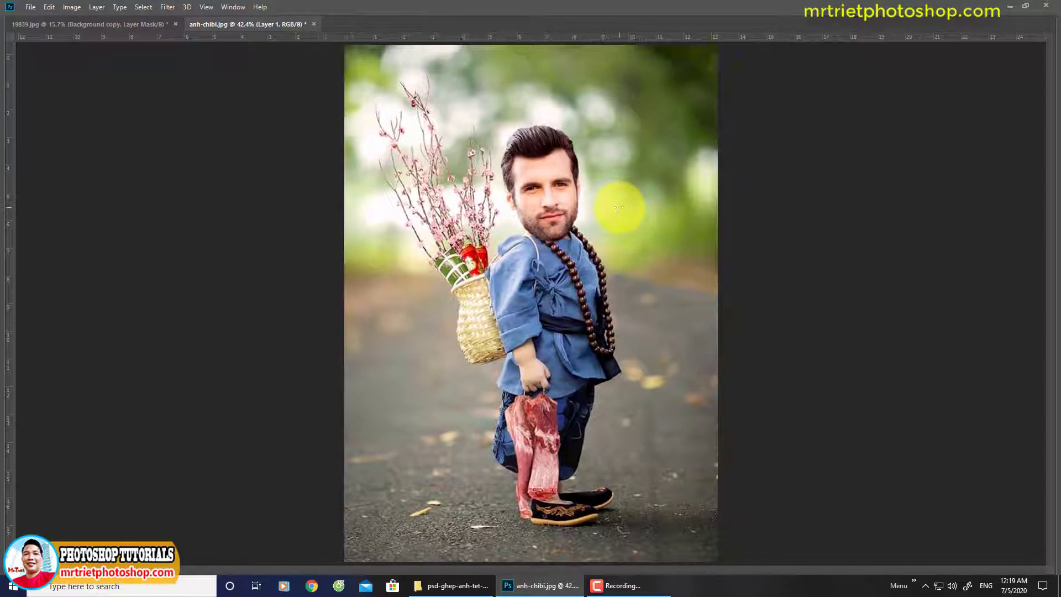